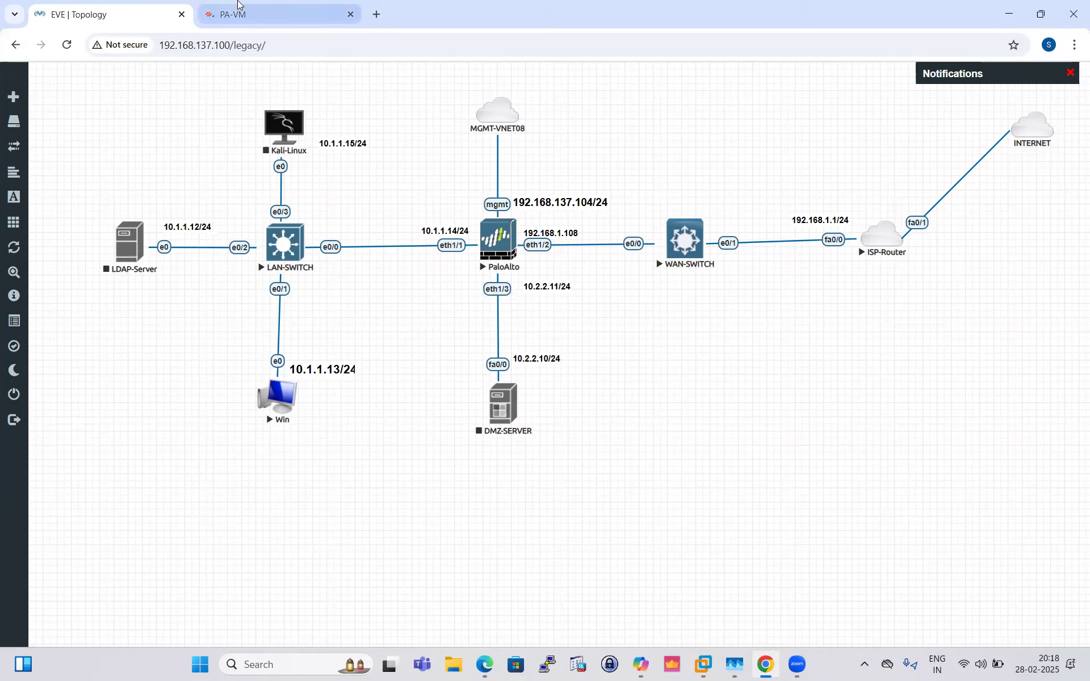
Open the Win node's console from the EVE topology with ultravnc_wrapper and return to the topology
key("ctrl+Tab")
left_click(121, 7)
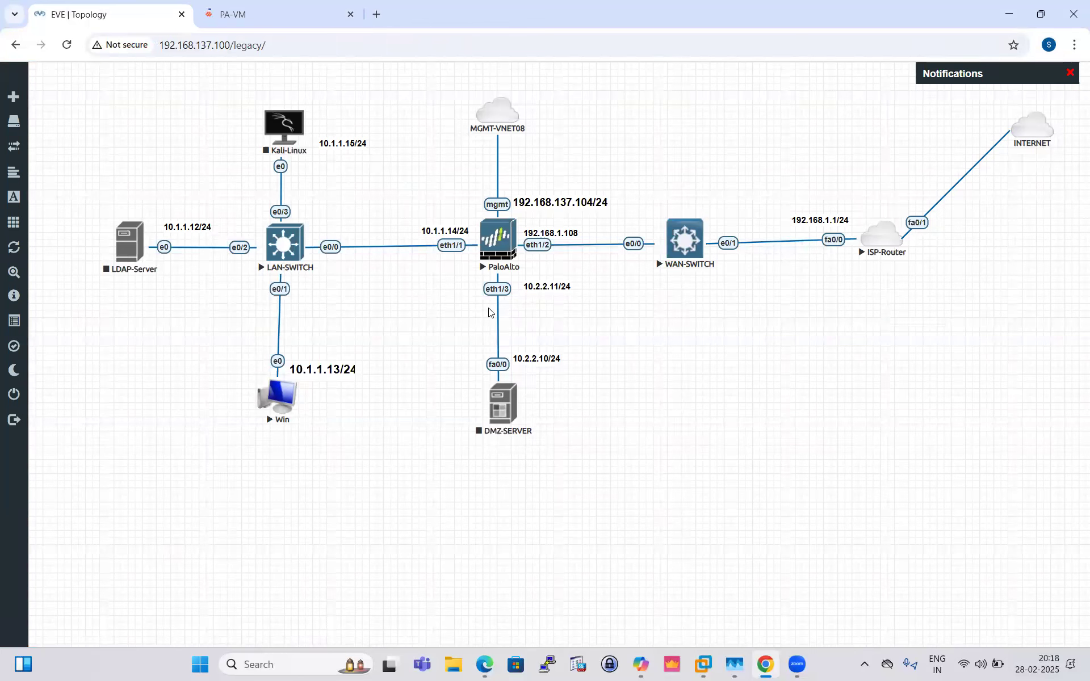
left_click(280, 400)
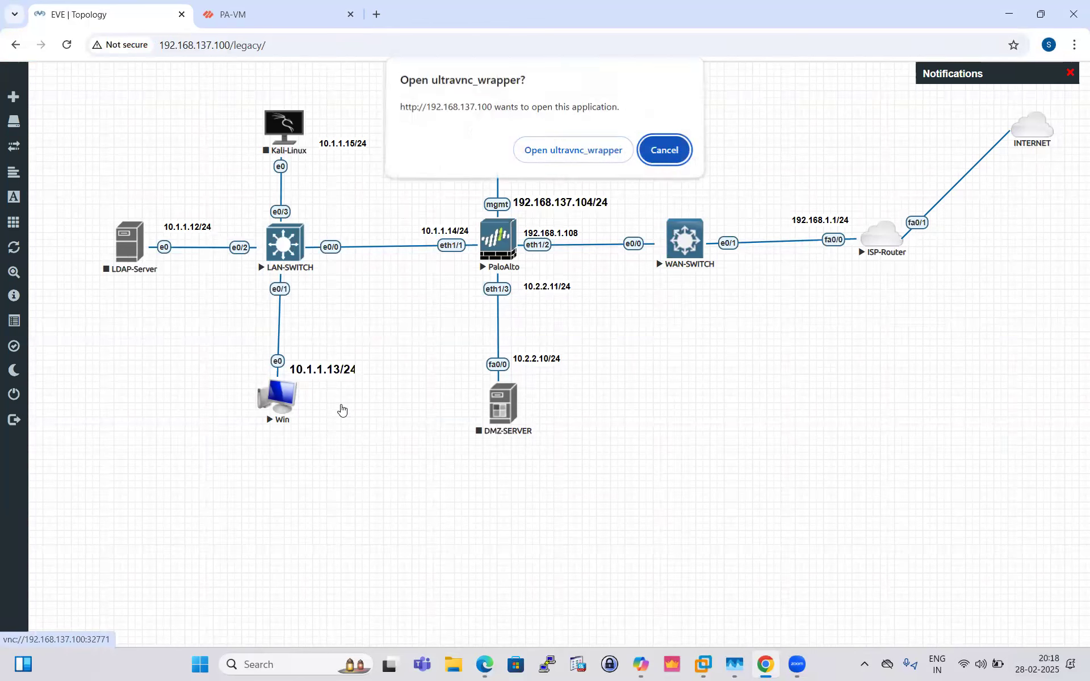
left_click(583, 155)
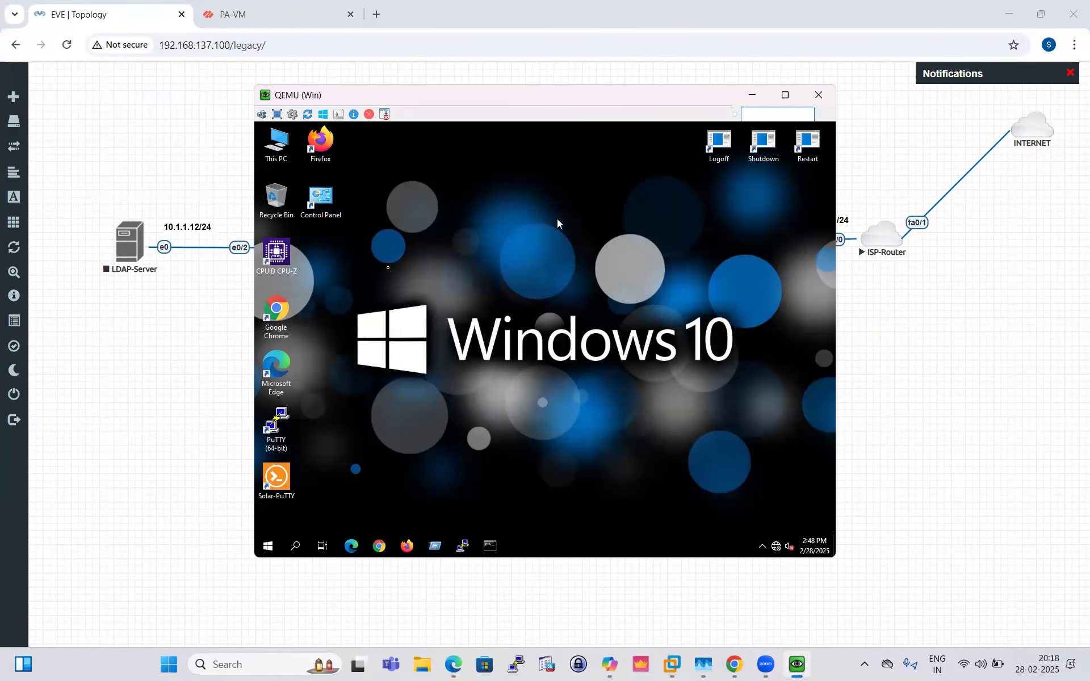
left_click(178, 140)
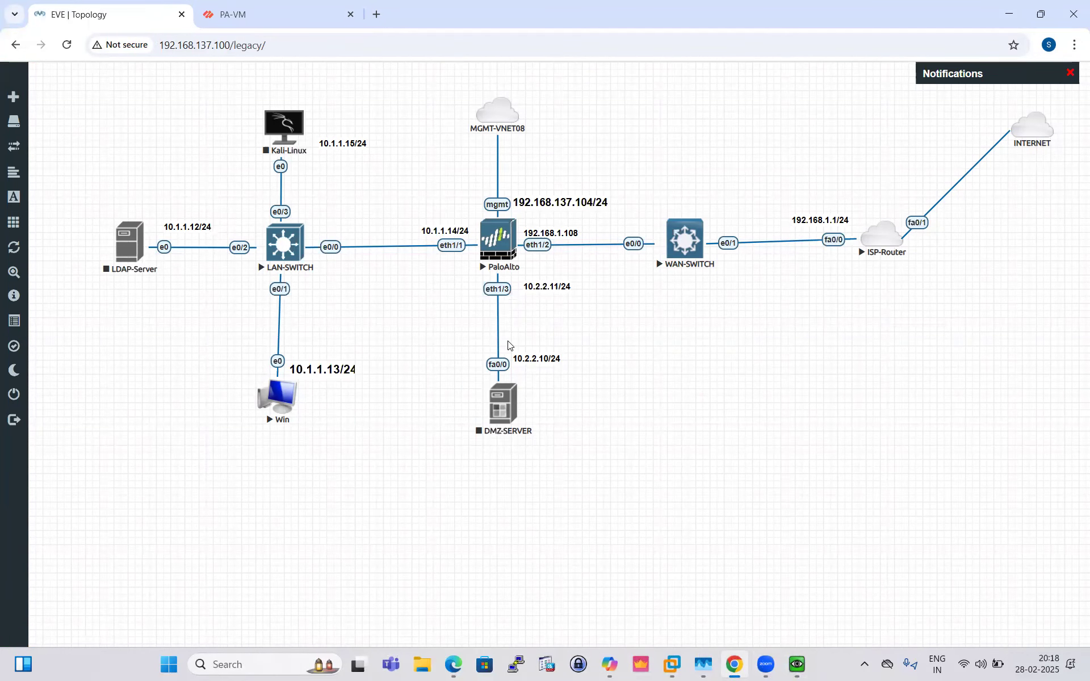
Switch to the PA-VM web interface, close the Welcome message and postpone the Telemetry Data Collection prompt
left_click(235, 6)
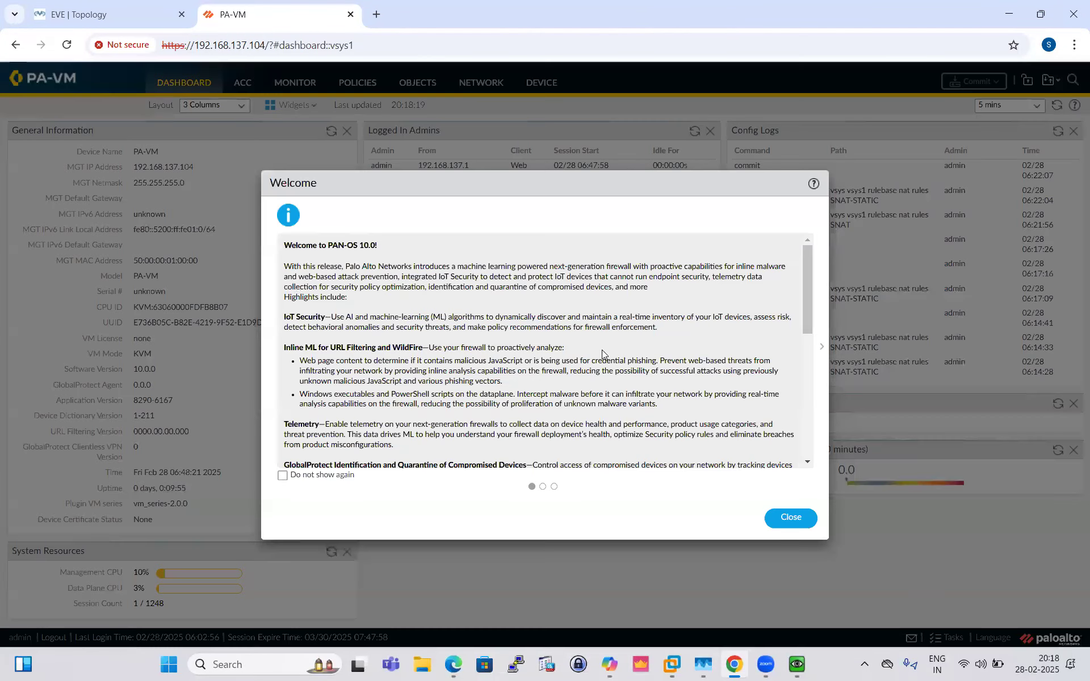
left_click(774, 520)
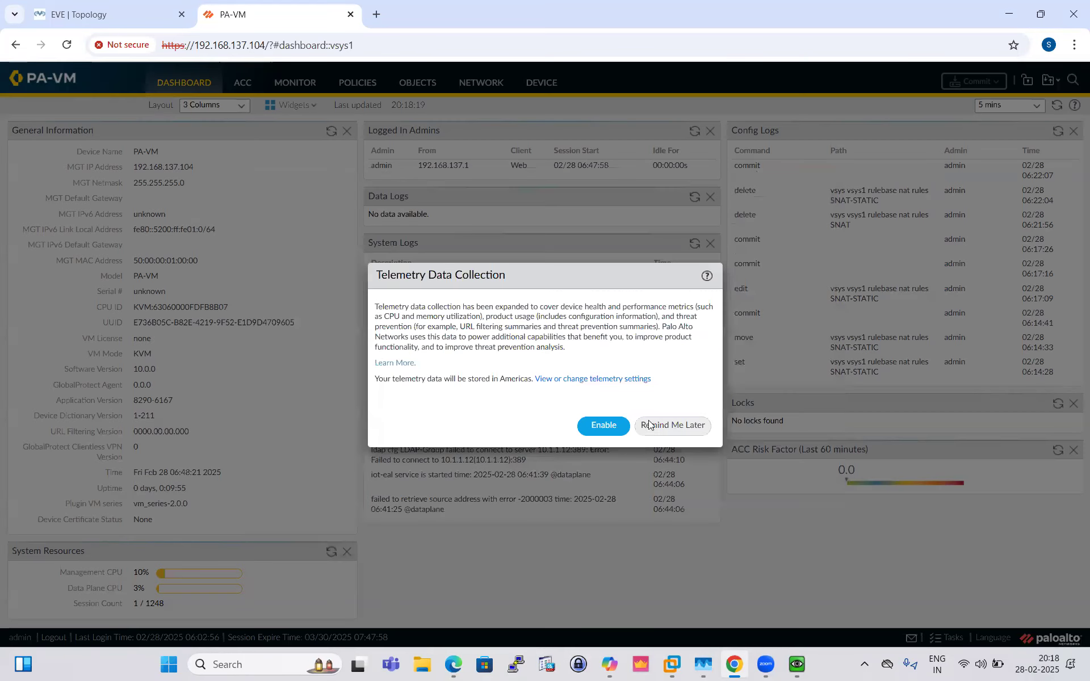
left_click(653, 425)
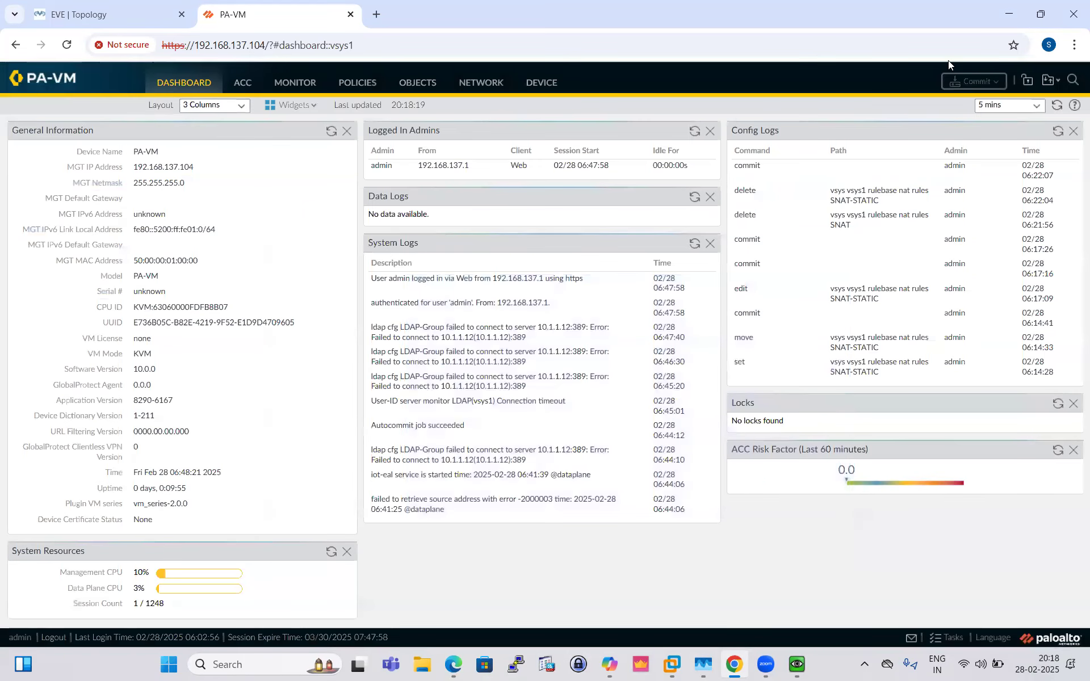
Open the NAT policy rulebase in the maximized browser window and check the status of all tasks in the Task Manager
left_click(1042, 15)
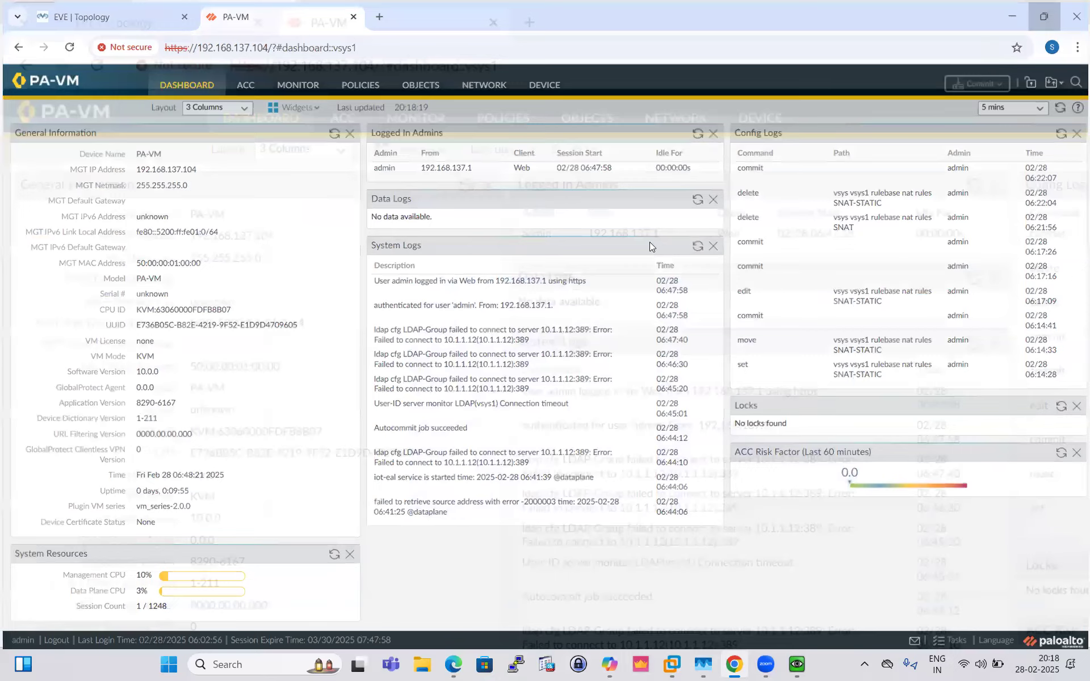
left_click(575, 259)
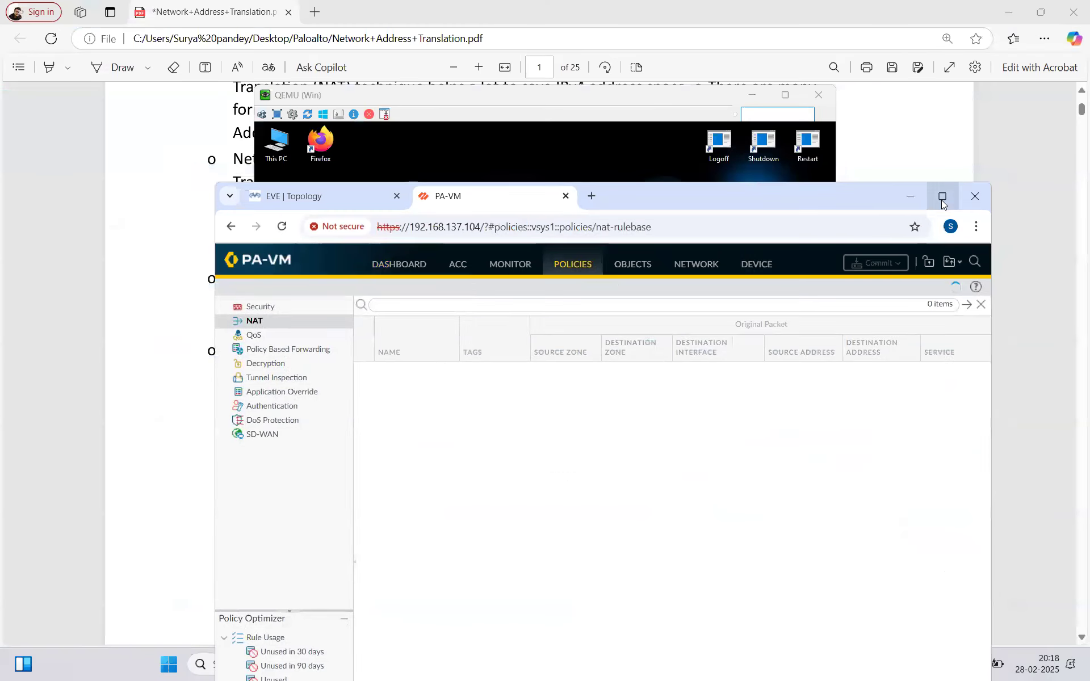
left_click(950, 179)
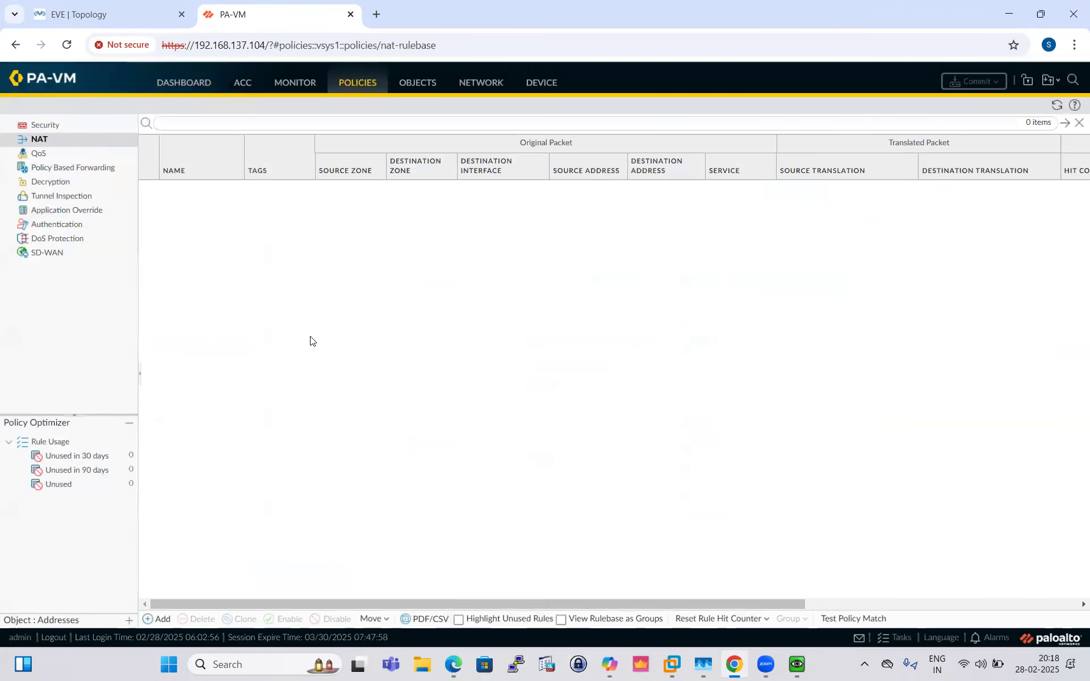
left_click(954, 637)
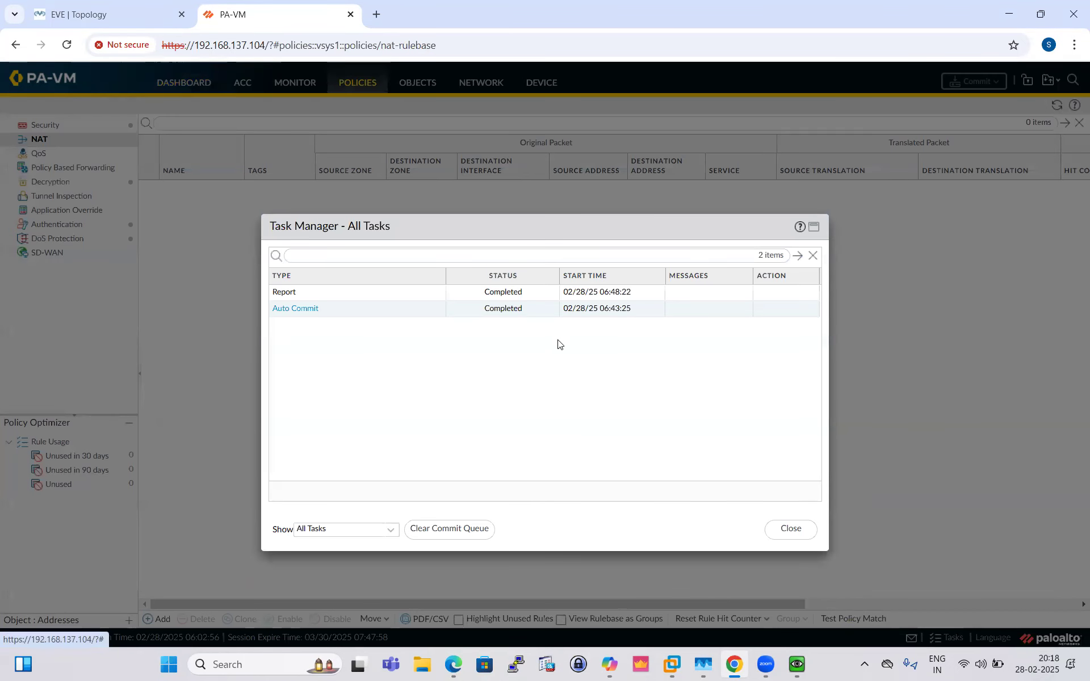
left_click(803, 529)
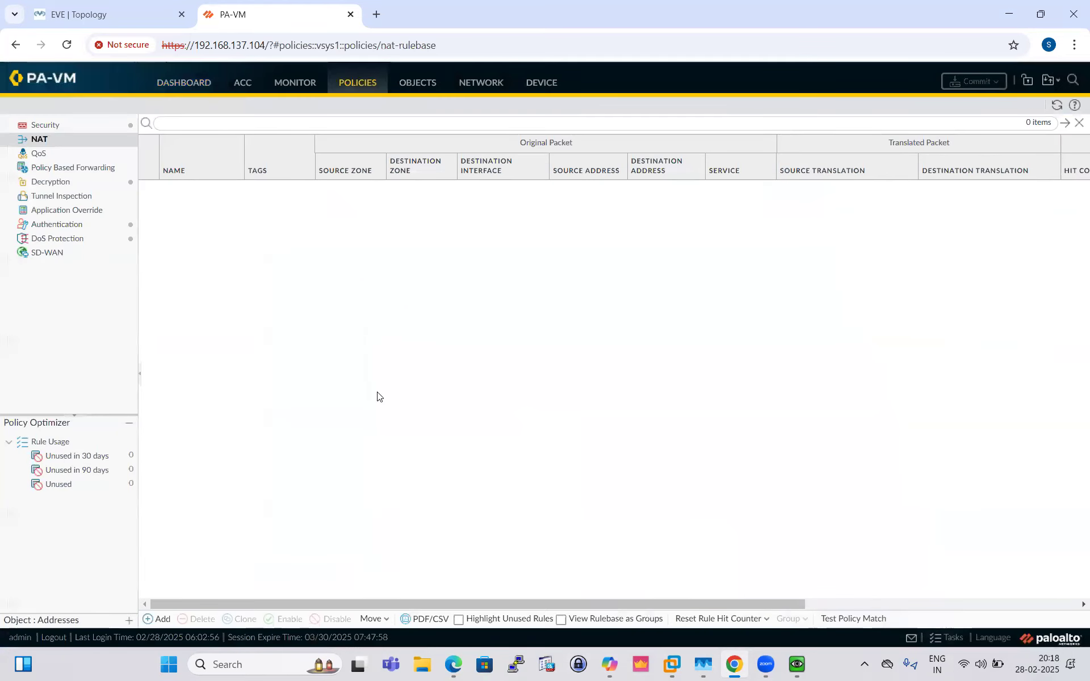
Add a NAT policy rule named SNAT with INSIDE as the source zone of the original packet
left_click(152, 619)
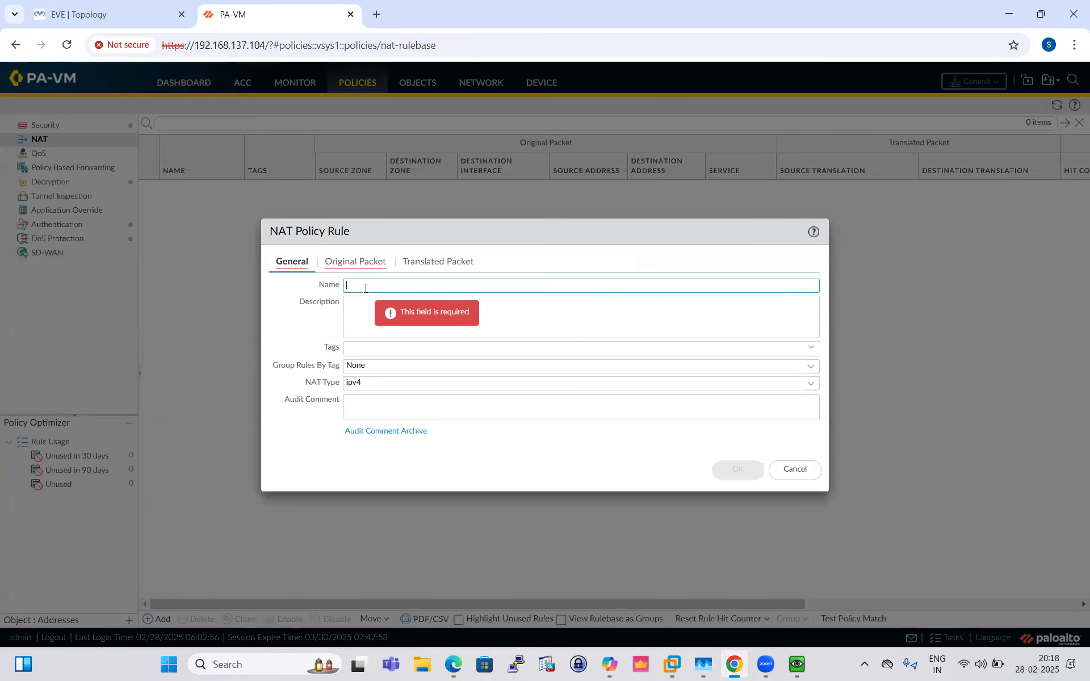
type("SNAT")
left_click(355, 262)
left_click(288, 435)
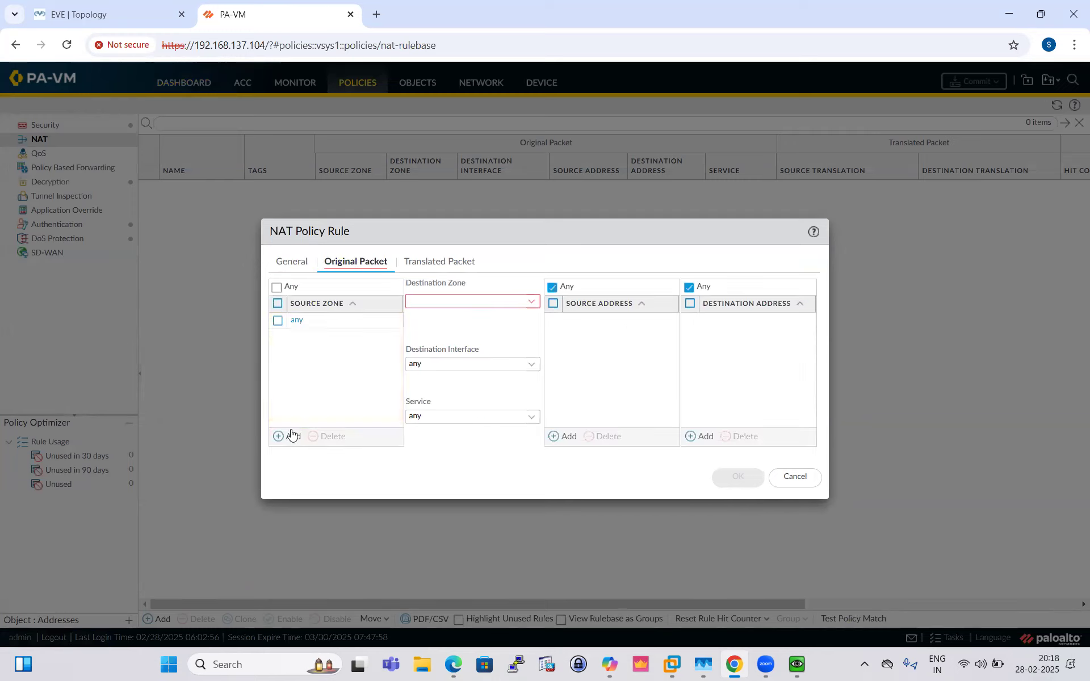
left_click(312, 354)
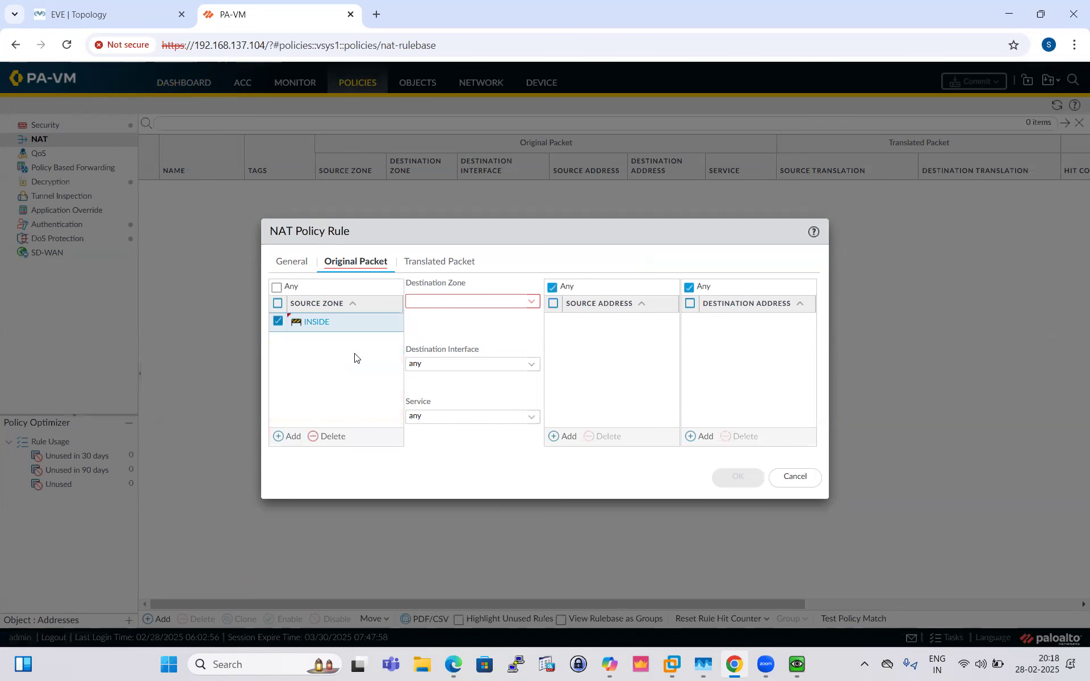
Consult the EVE topology and set the SNAT rule's destination zone to OUTSIDE
left_click(139, 22)
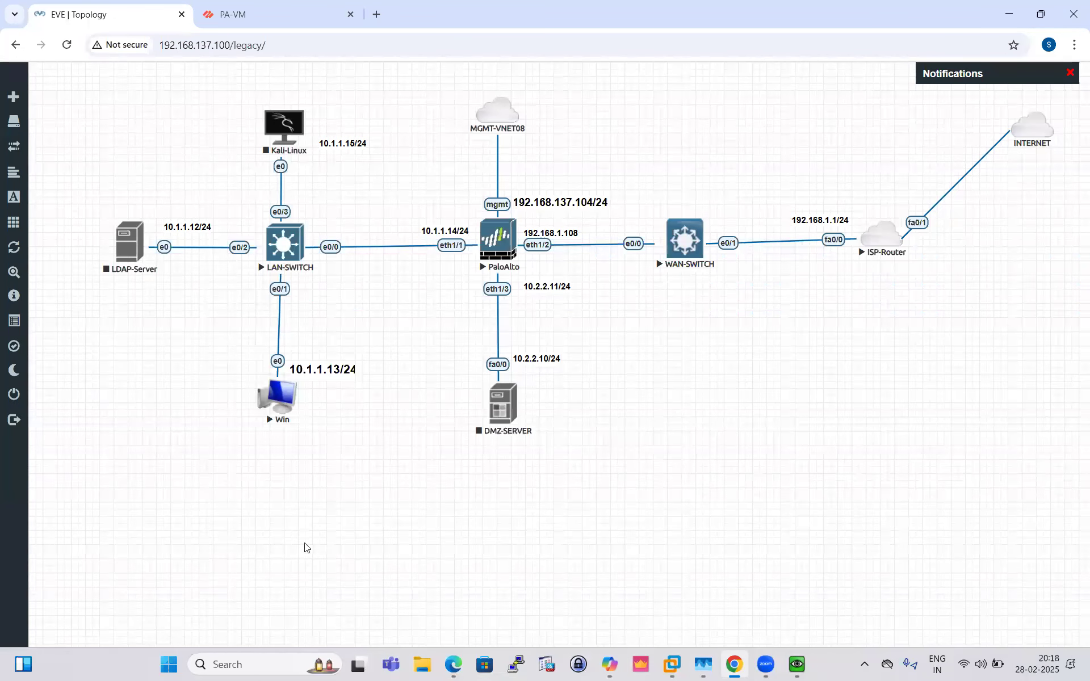
left_click(255, 14)
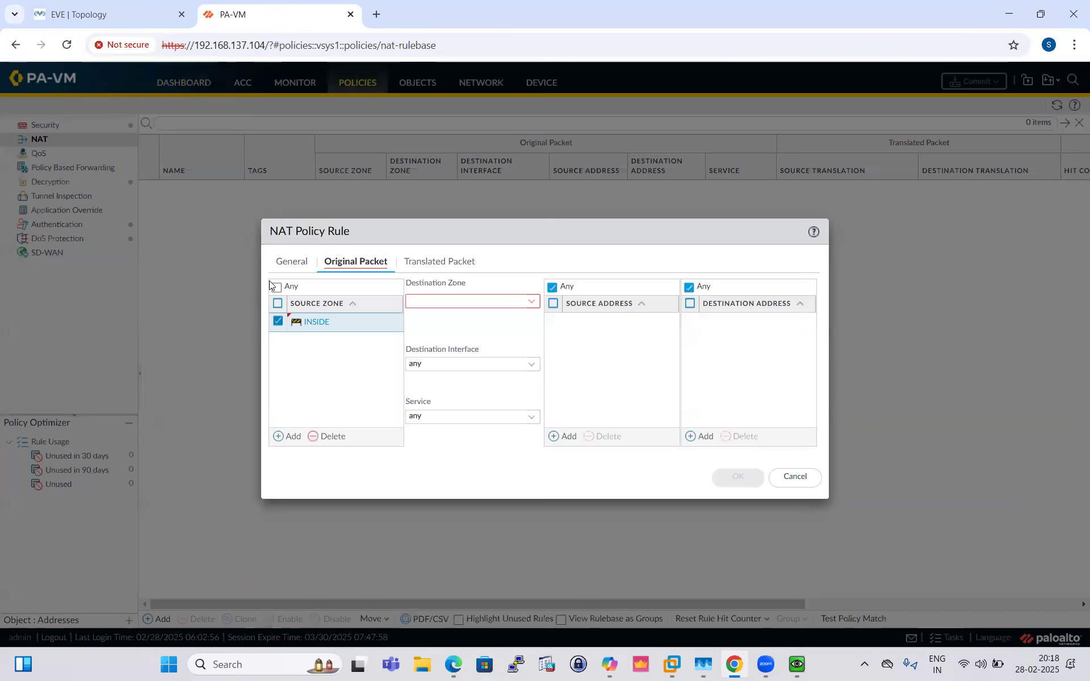
left_click(531, 303)
left_click(428, 352)
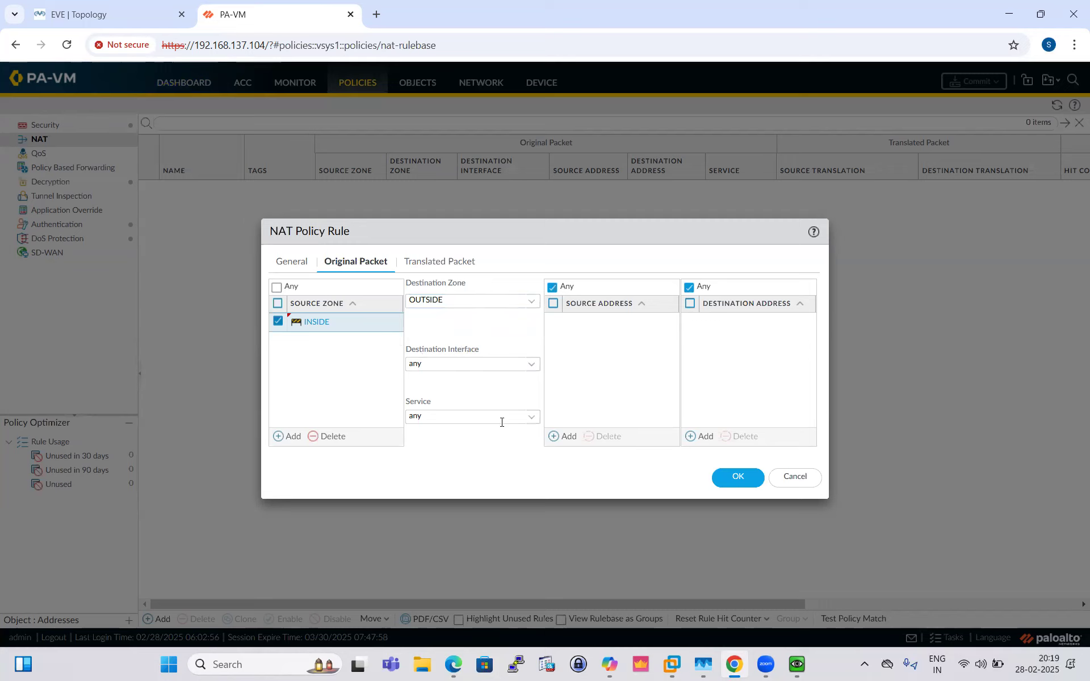
Set the rule's source address translation to Dynamic IP And Port with Interface Address as the address type
left_click(454, 266)
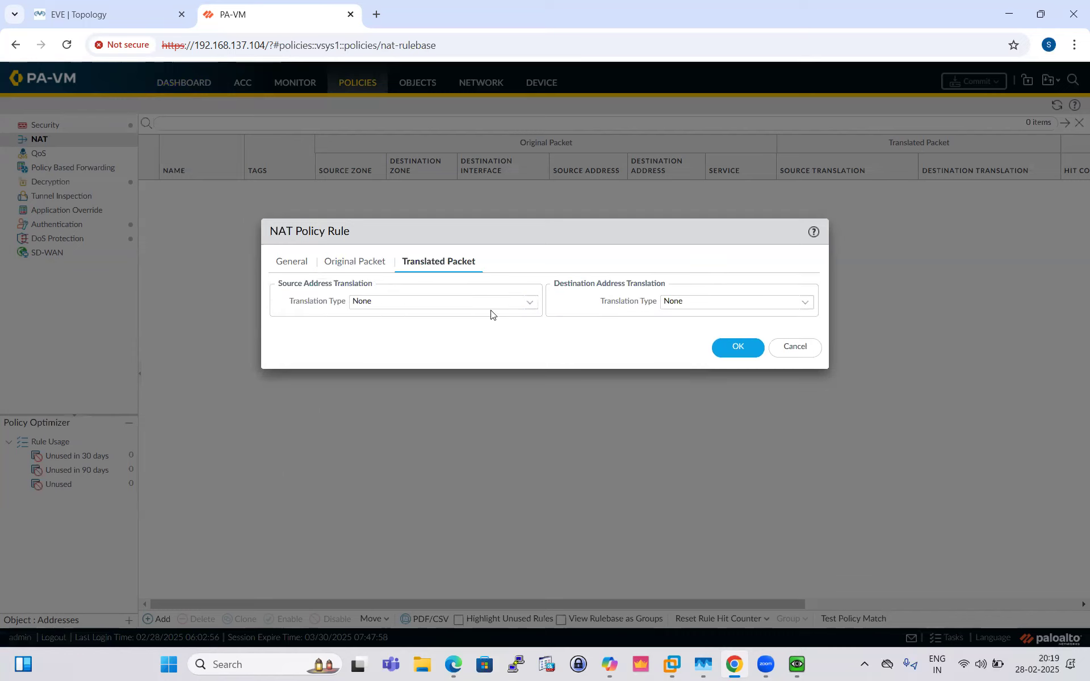
left_click(535, 309)
left_click(374, 322)
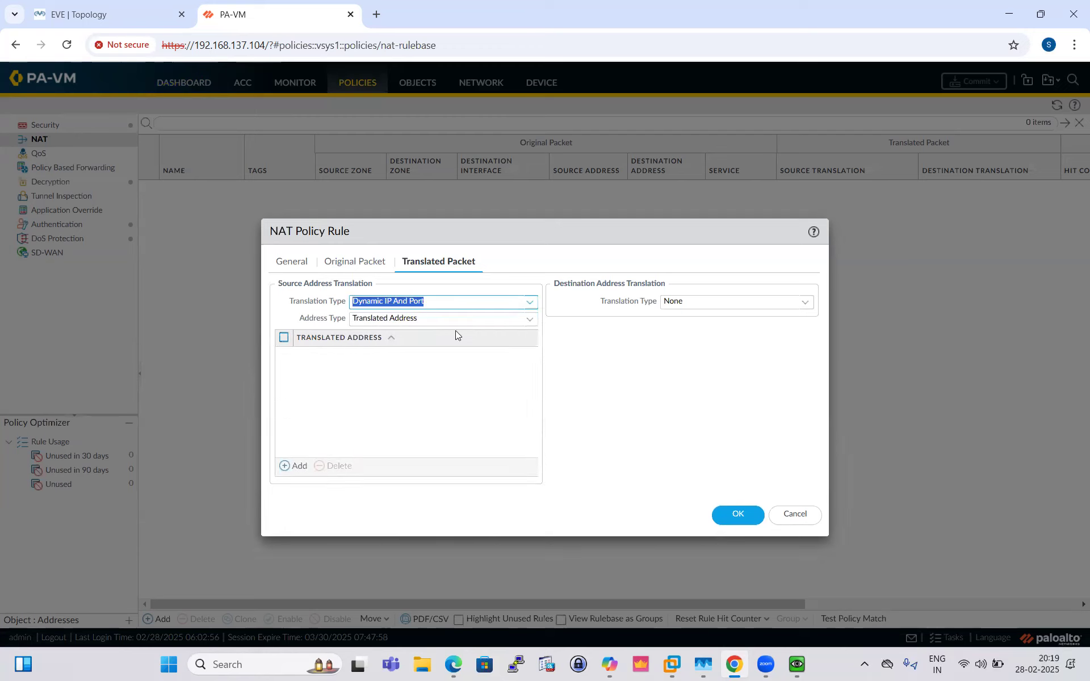
left_click(529, 320)
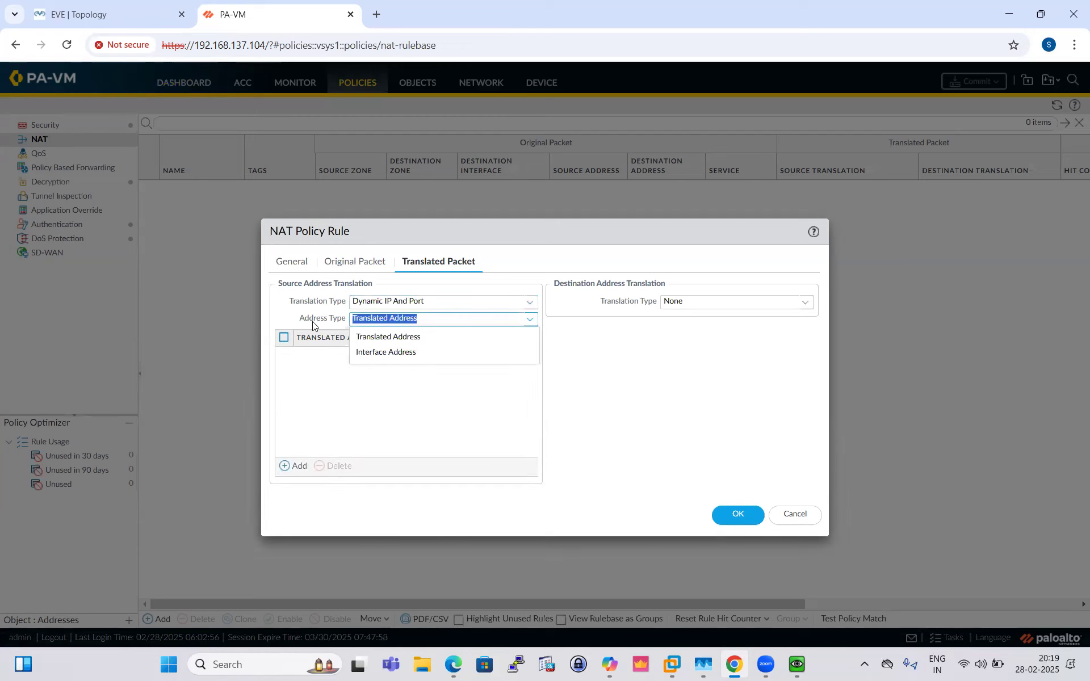
left_click(386, 353)
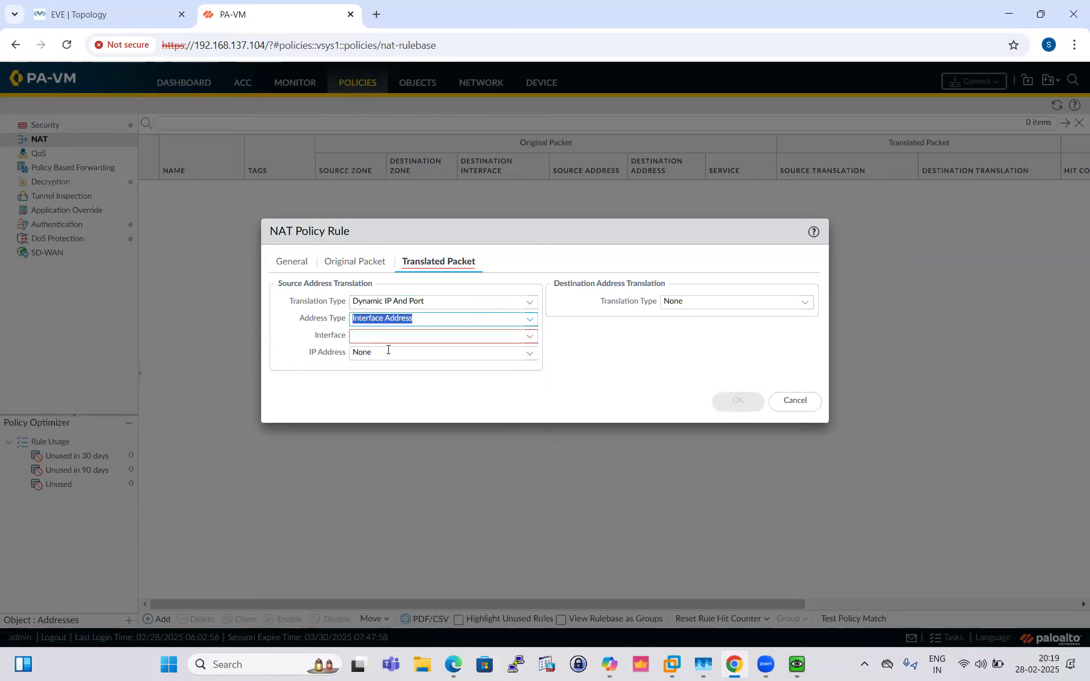
Consult the topology for the WAN-facing port and set the translation interface to ethernet1/2 with IP address 192.168.1.108/24
left_click(528, 336)
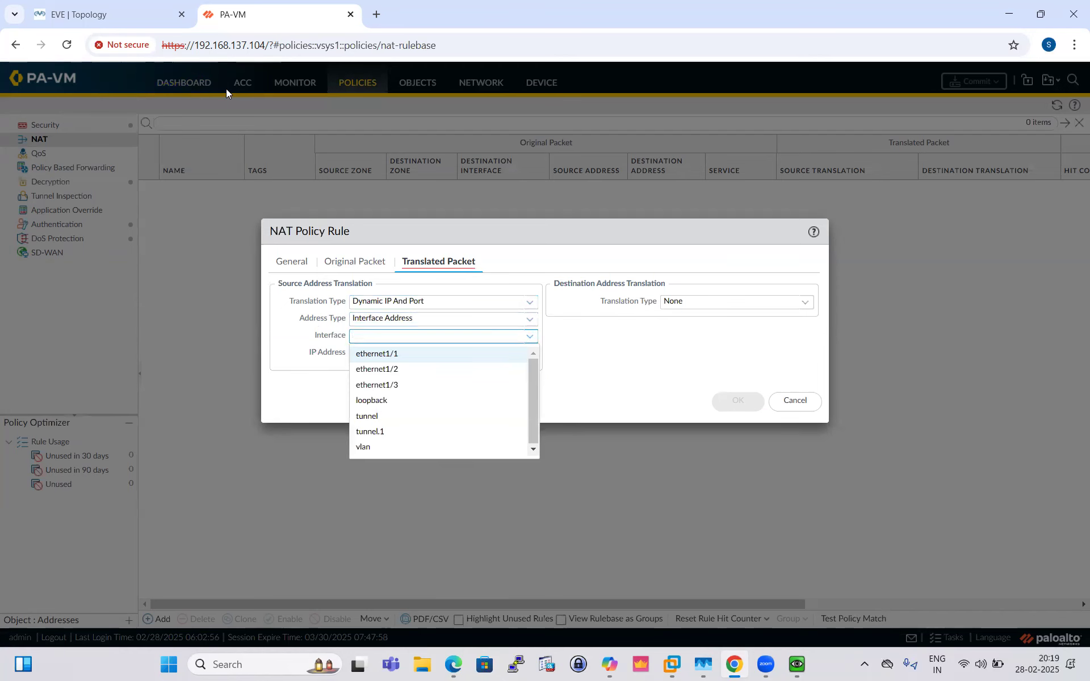
left_click(174, 12)
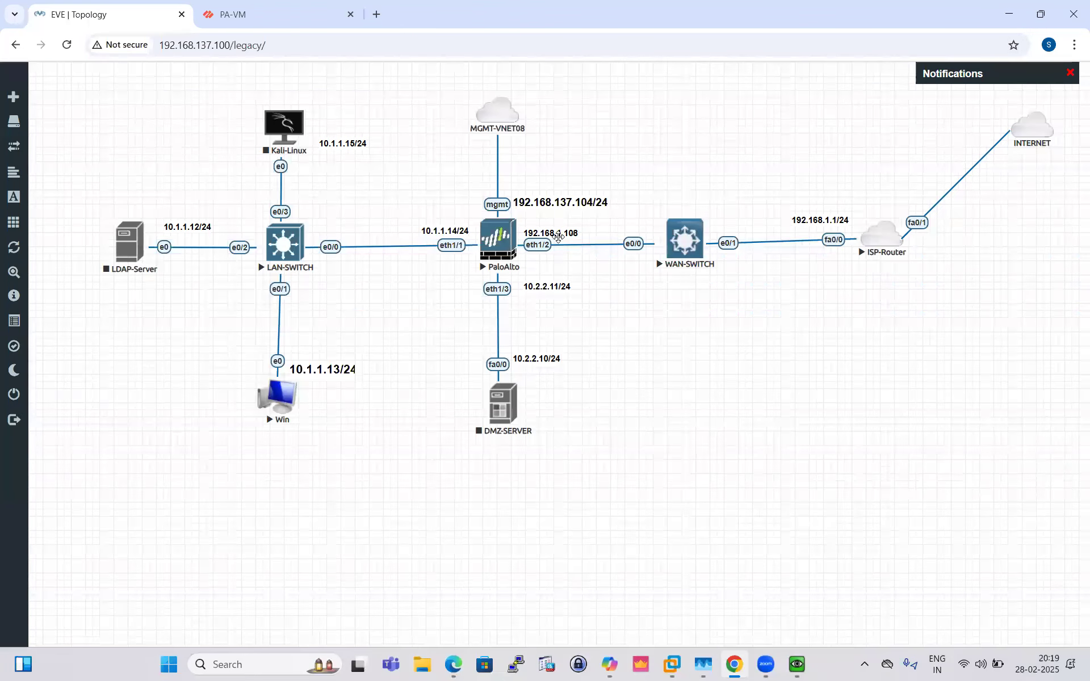
left_click(221, 6)
left_click(378, 369)
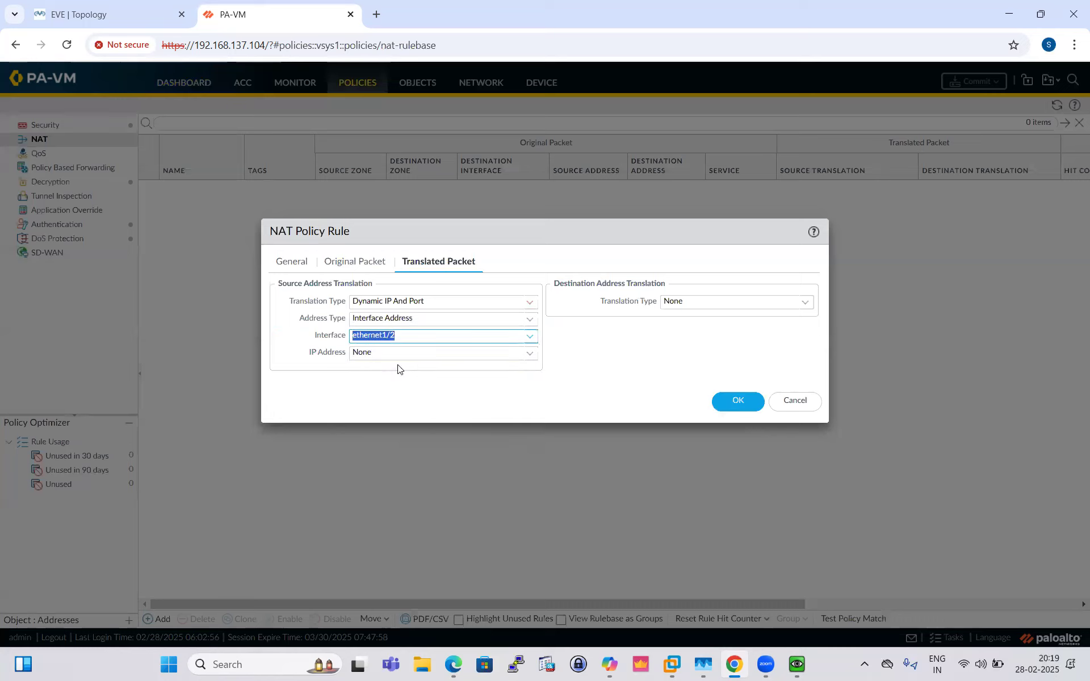
left_click(533, 354)
left_click(392, 395)
left_click(403, 405)
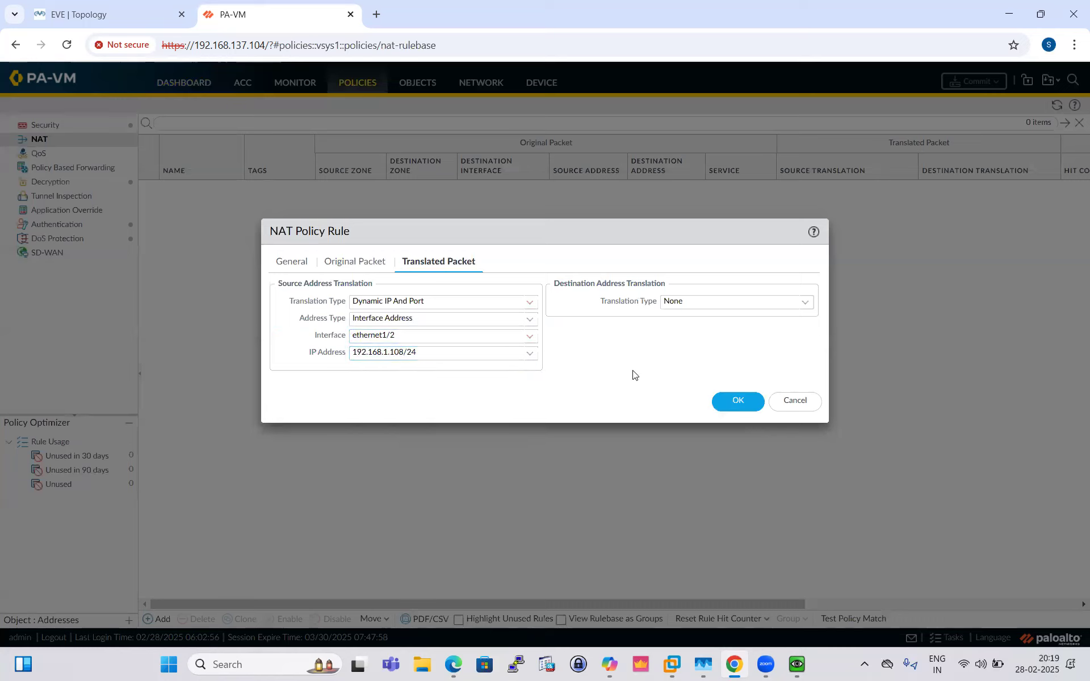
Save the SNAT rule and commit the firewall configuration
left_click(732, 402)
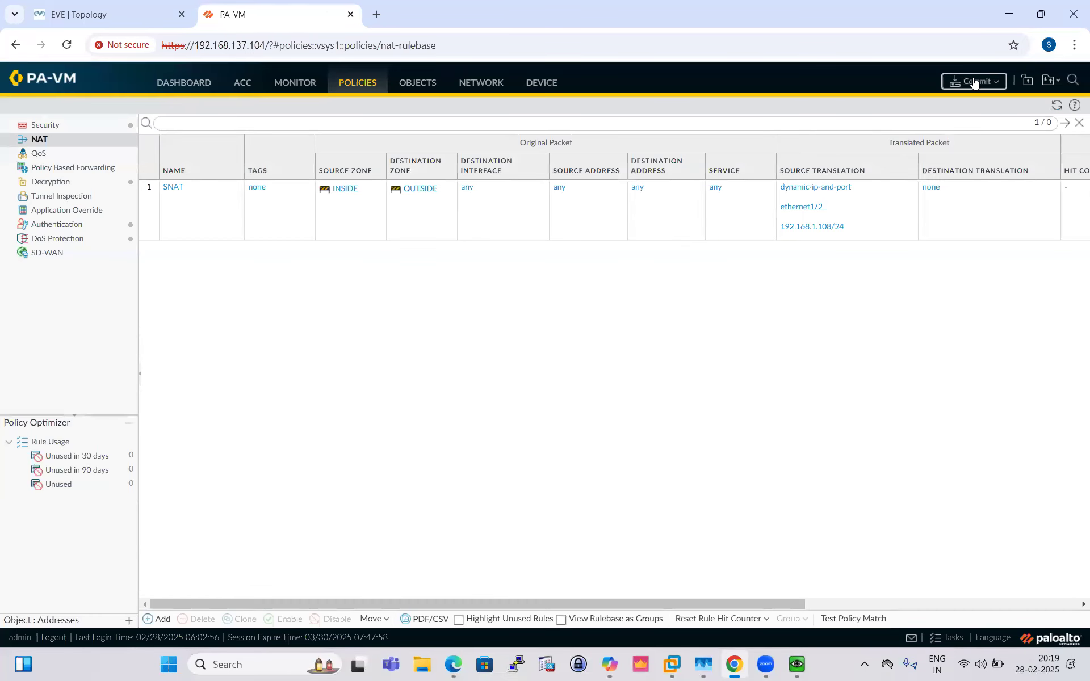
left_click(974, 83)
left_click(675, 513)
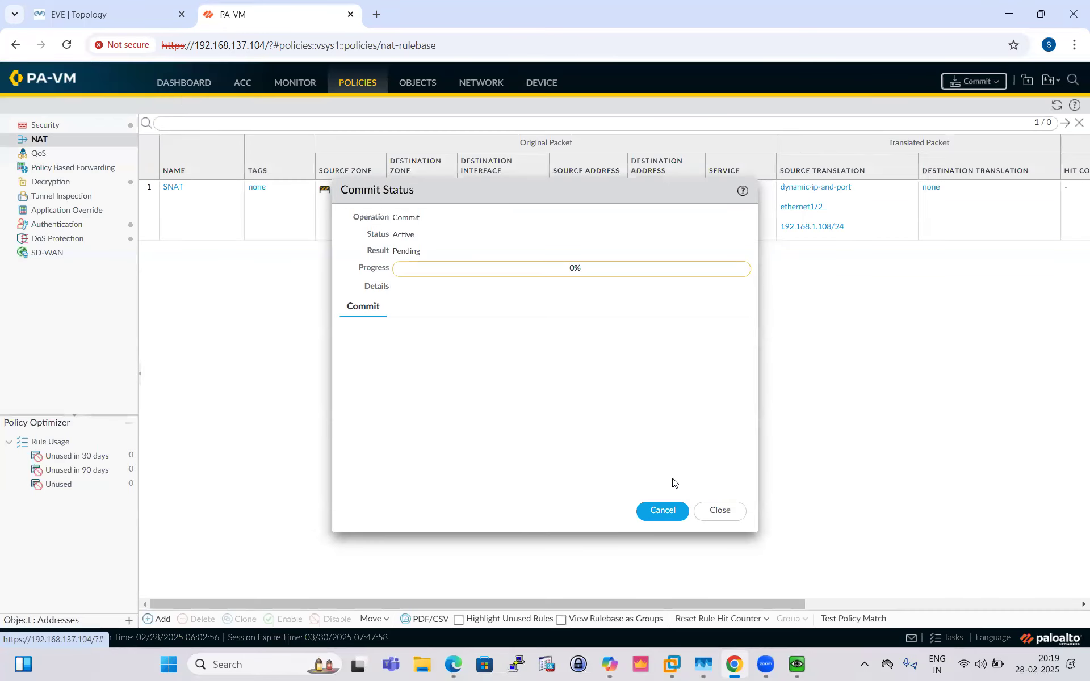
Return to the EVE topology and launch the Epic Pen annotation app
left_click(108, 6)
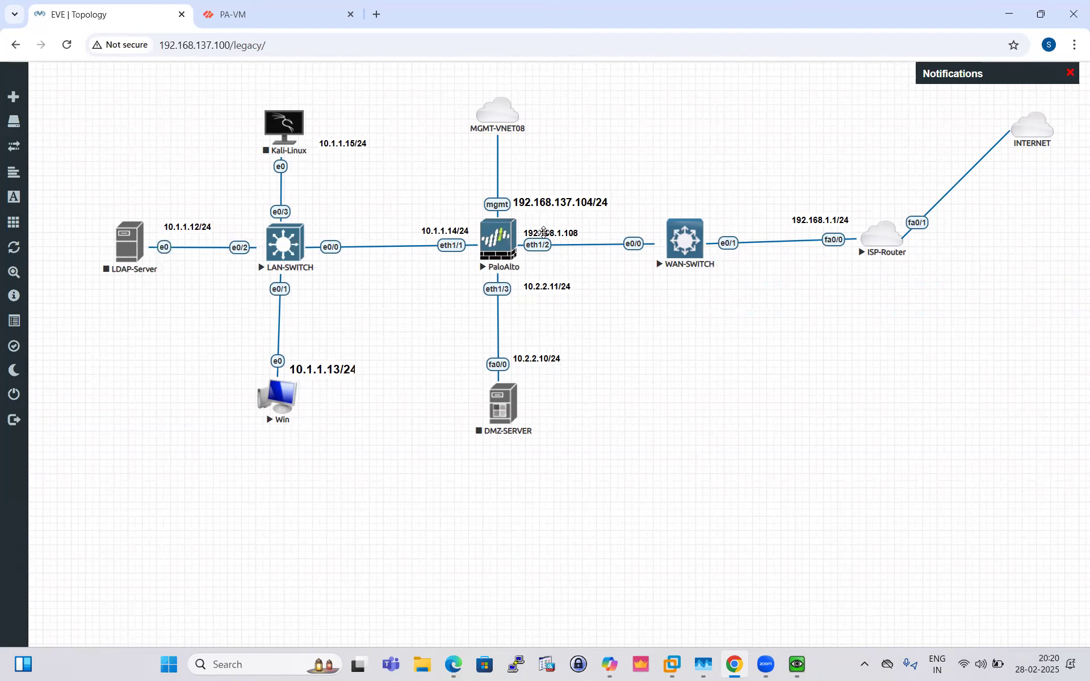
left_click(286, 664)
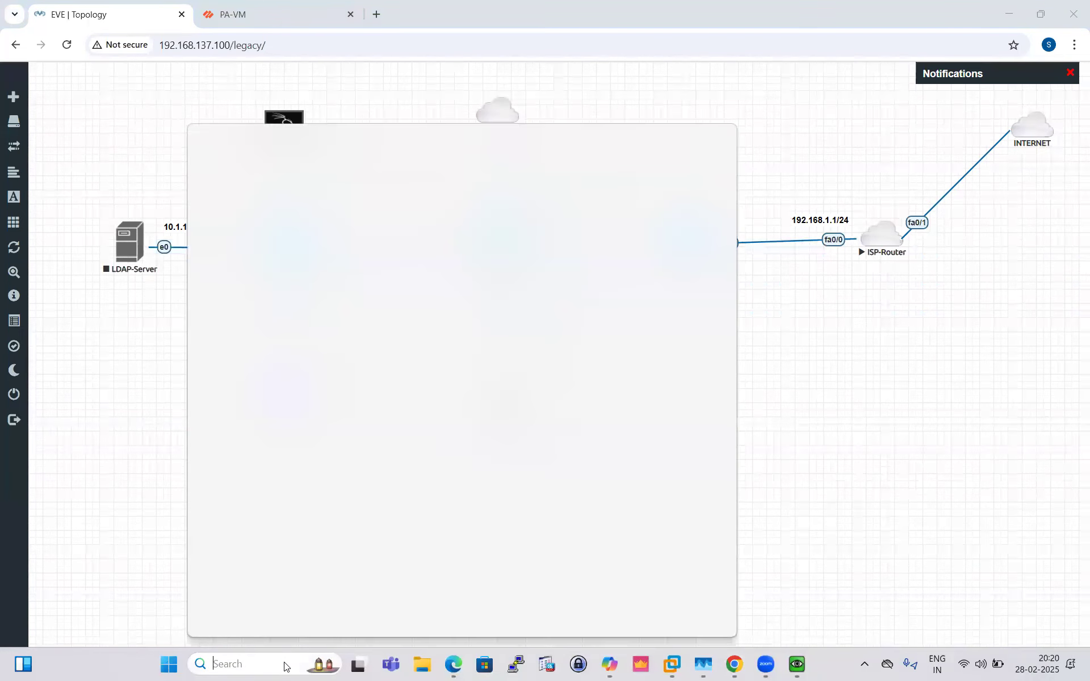
type("epic pen")
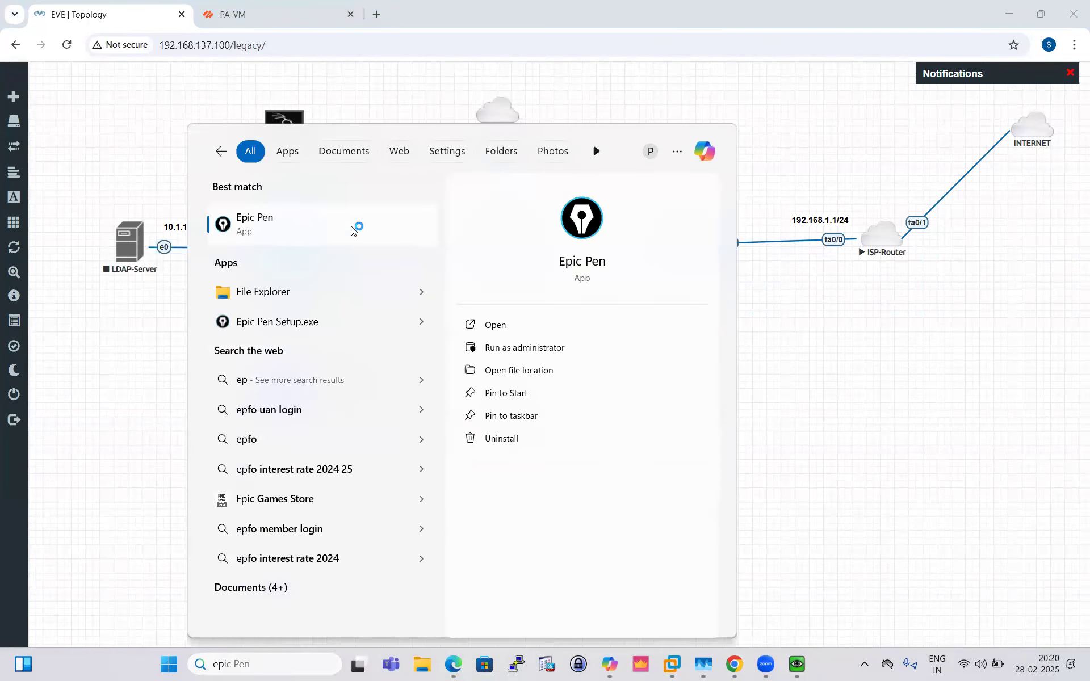
left_click(357, 227)
left_click(734, 336)
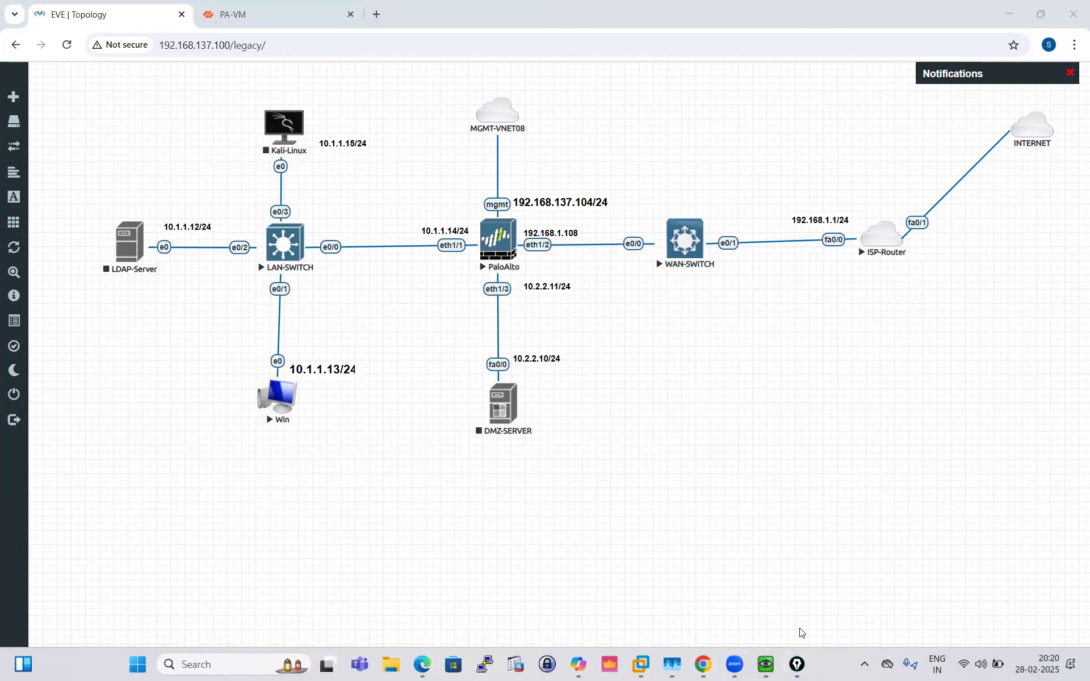
Minimize the Win console, move the Epic Pen toolbar clear of the topology diagram and activate its pen tool
left_click(796, 664)
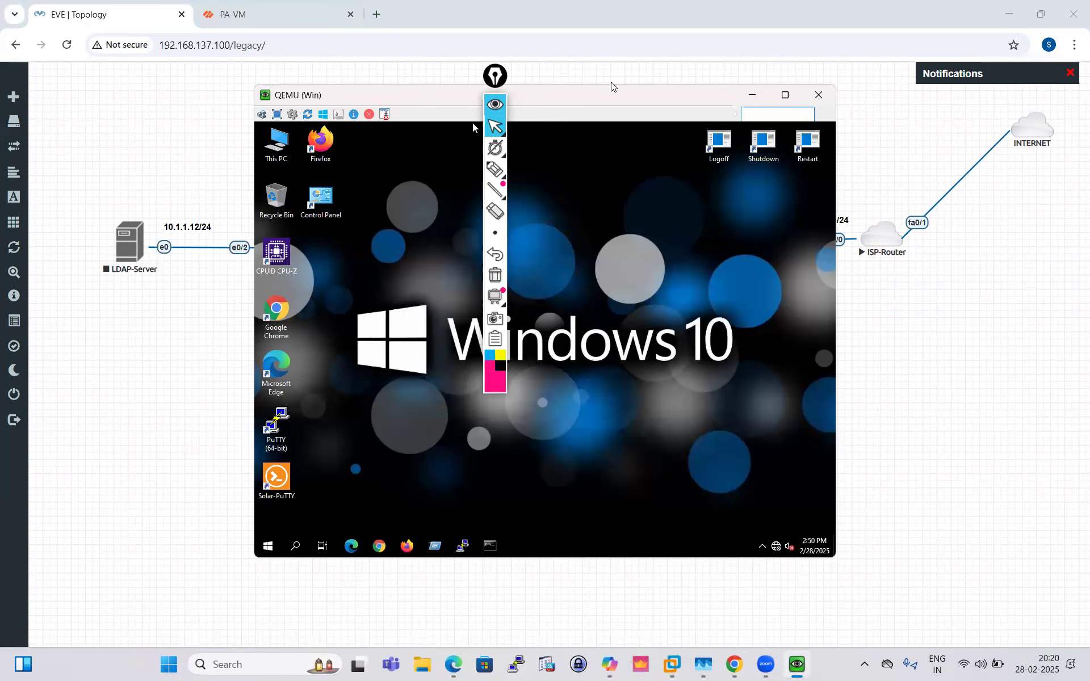
left_click(753, 96)
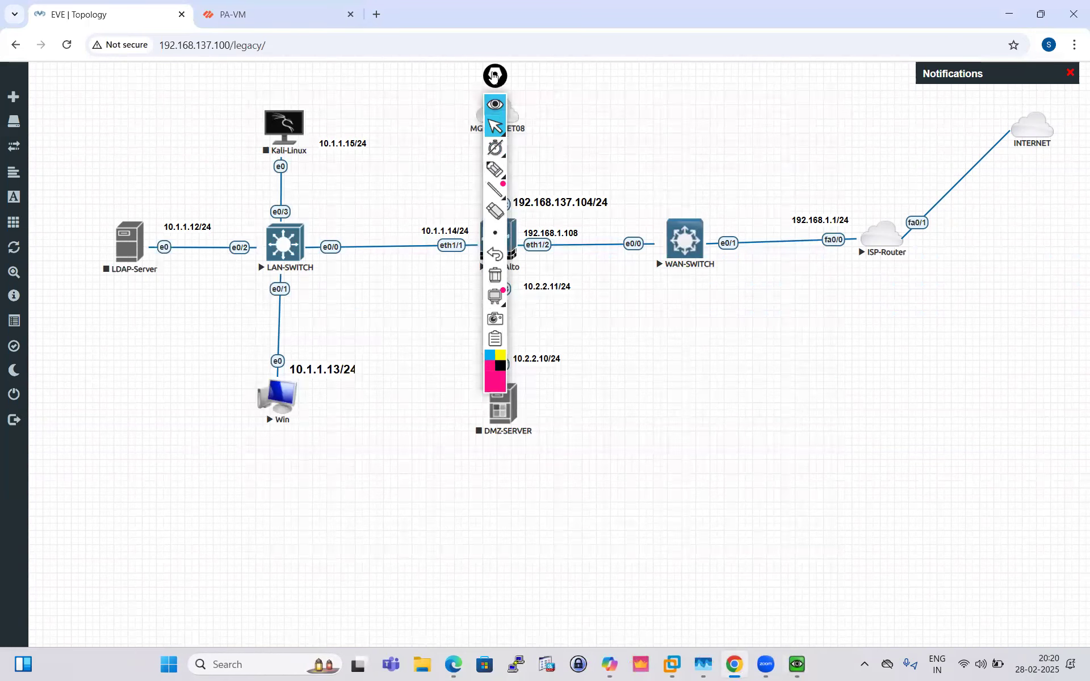
mouse_move(1048, 314)
left_click(986, 311)
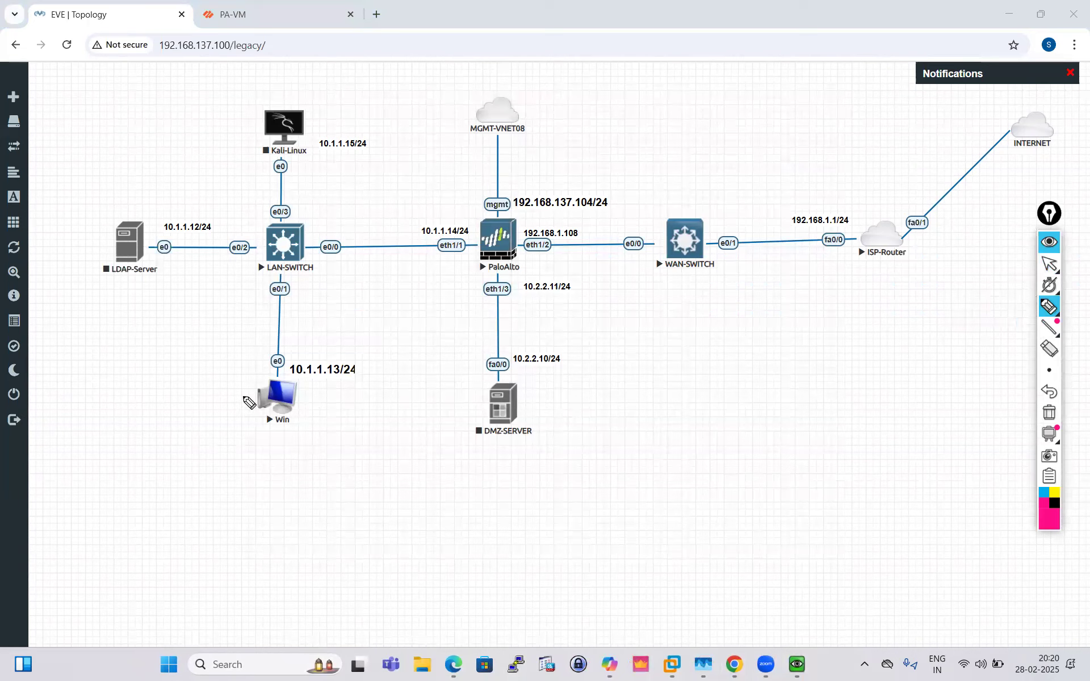
Circle the Win host and draw its outbound path through PaloAlto's eth1/2, with a translated port number, to a handwritten 8.8.8.8
mouse_move(278, 376)
left_mouse_down()
mouse_move(220, 421)
mouse_move(255, 368)
left_mouse_up()
mouse_move(336, 388)
left_mouse_down()
mouse_move(483, 244)
mouse_move(579, 230)
mouse_move(537, 222)
mouse_move(581, 238)
mouse_move(601, 211)
left_mouse_up()
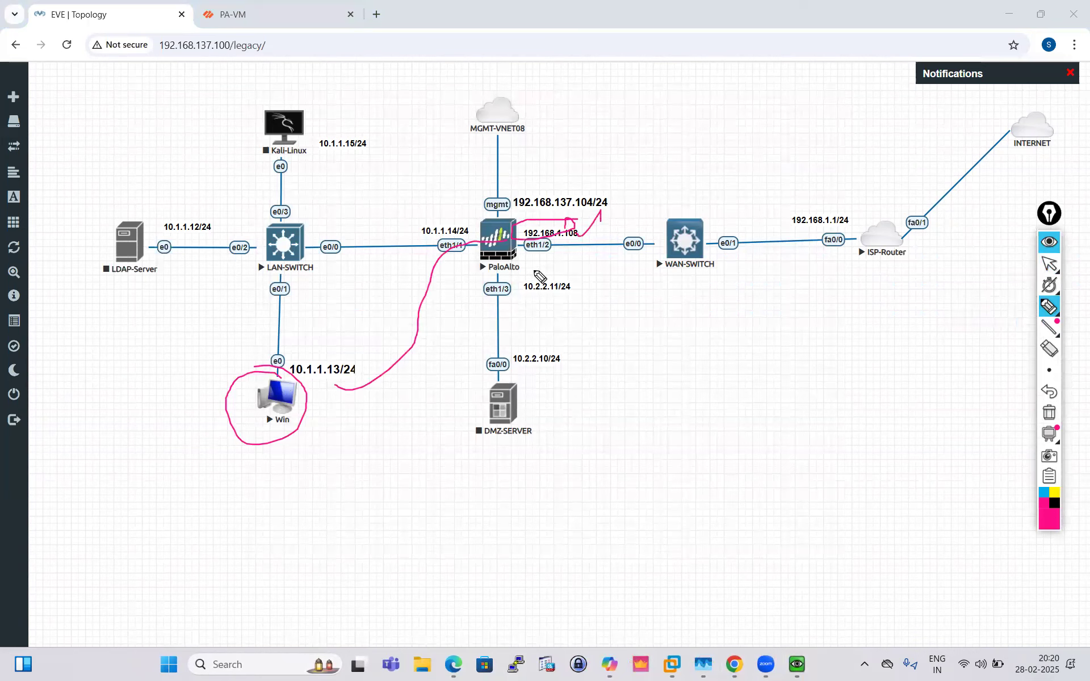
mouse_move(533, 265)
left_mouse_down()
mouse_move(533, 279)
mouse_move(555, 277)
left_mouse_up()
mouse_move(570, 258)
left_mouse_down()
mouse_move(577, 277)
mouse_move(764, 136)
mouse_move(769, 150)
mouse_move(830, 124)
mouse_move(841, 138)
mouse_move(857, 135)
left_mouse_up()
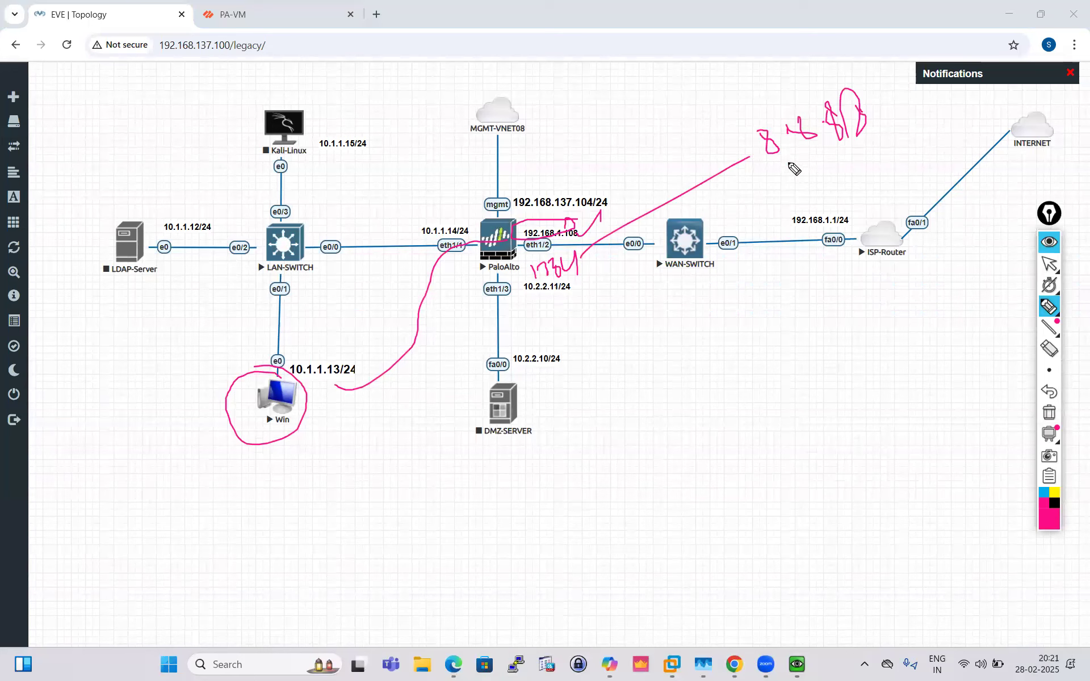
Write port 53 UDP/TCP under 8.8.8.8 and draw the return traffic through the underlined translated port back to the Win host
mouse_move(800, 166)
left_mouse_down()
mouse_move(773, 193)
mouse_move(818, 188)
mouse_move(845, 152)
mouse_move(858, 168)
mouse_move(870, 150)
mouse_move(906, 178)
left_mouse_up()
left_click_drag(915, 136, 930, 132)
mouse_move(923, 134)
left_mouse_down()
mouse_move(920, 153)
mouse_move(961, 118)
left_mouse_up()
mouse_move(828, 109)
left_mouse_down()
mouse_move(770, 87)
mouse_move(589, 230)
mouse_move(607, 223)
left_mouse_up()
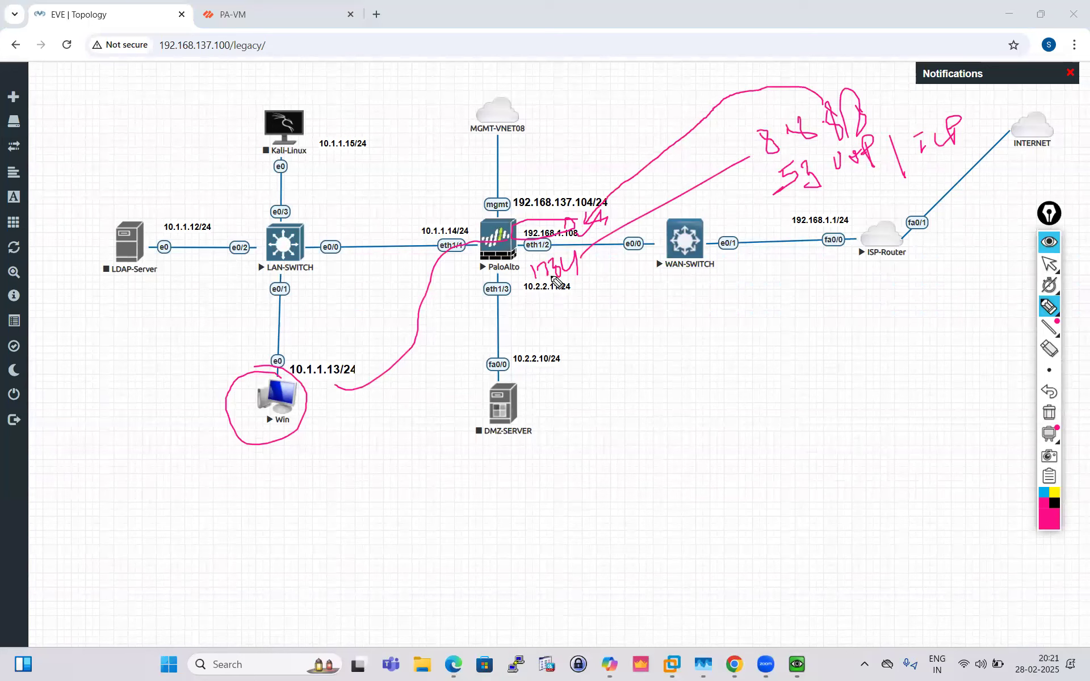
left_click_drag(534, 281, 607, 254)
mouse_move(522, 245)
left_mouse_down()
mouse_move(332, 384)
mouse_move(319, 378)
mouse_move(376, 367)
left_mouse_up()
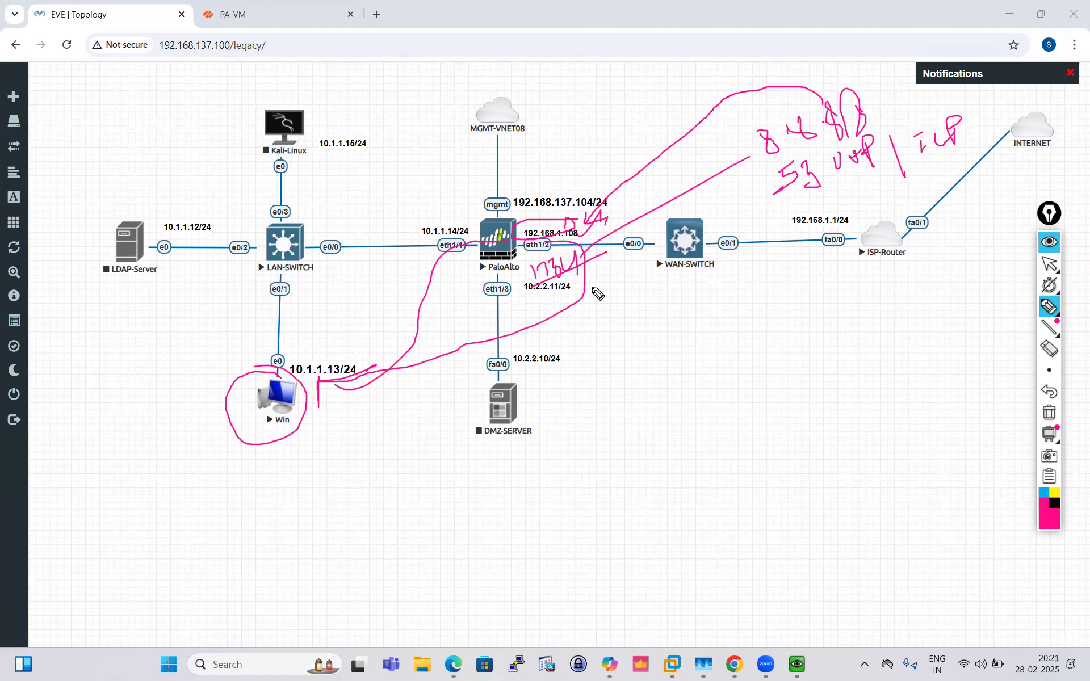
Erase all the pen annotations from the topology and collapse the Epic Pen toolbar
left_click(1048, 348)
mouse_move(339, 373)
left_mouse_down()
mouse_move(537, 299)
mouse_move(385, 326)
mouse_move(1008, 91)
mouse_move(991, 165)
mouse_move(559, 242)
mouse_move(614, 242)
mouse_move(803, 142)
left_mouse_up()
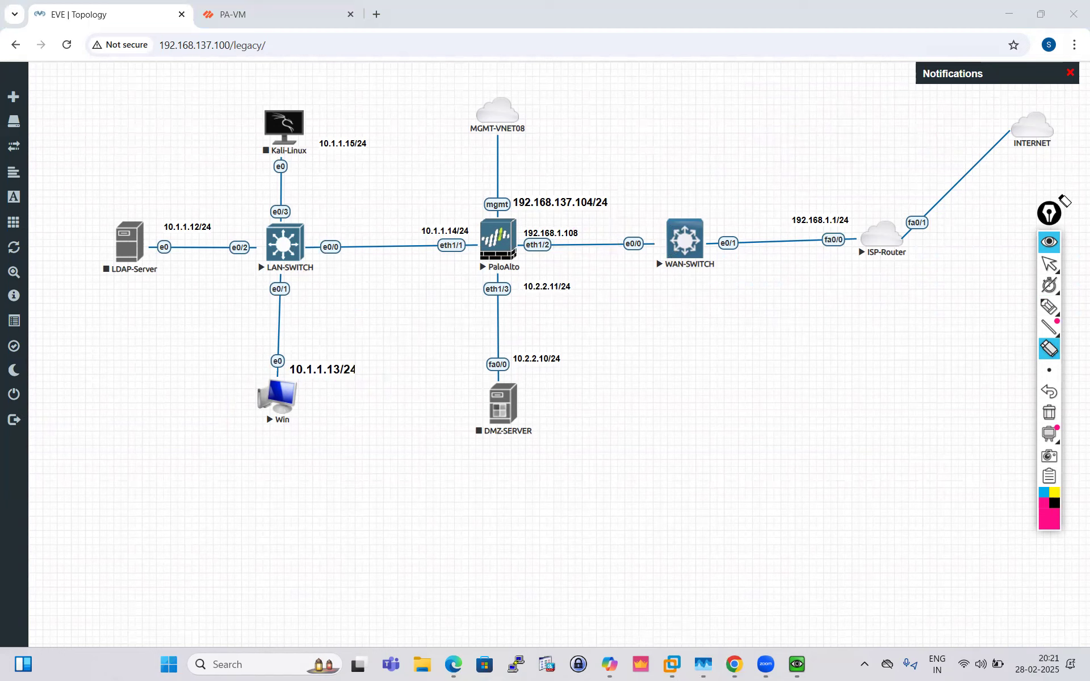
left_click(1050, 242)
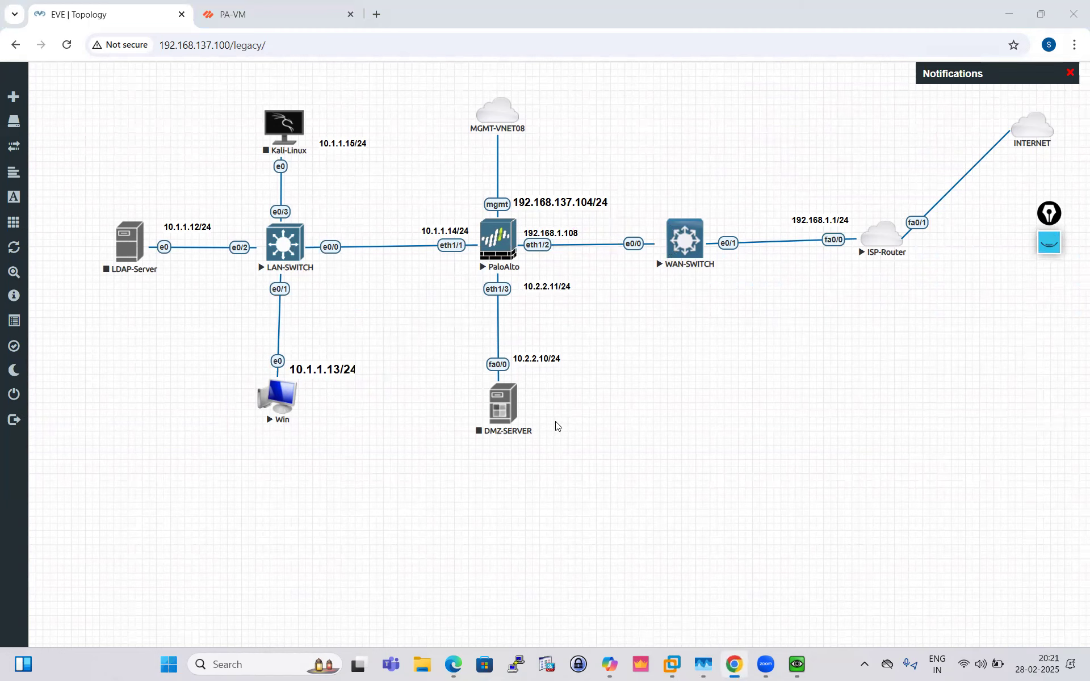
Return to the PA-VM firewall page and dismiss the commit status report
left_click(734, 664)
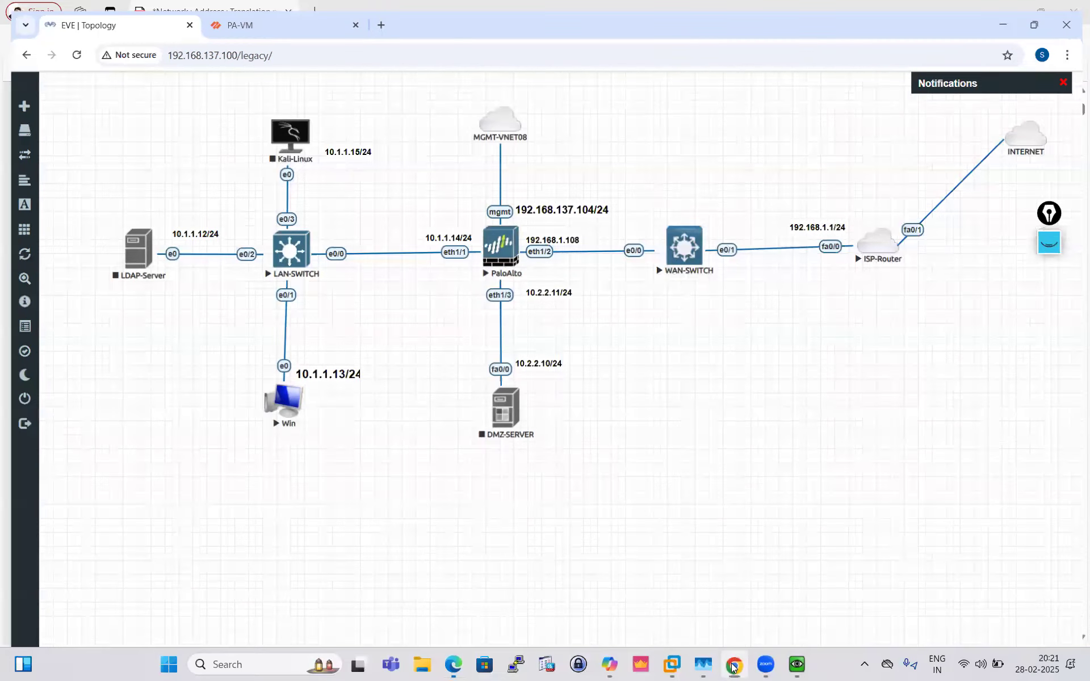
key("alt+Tab")
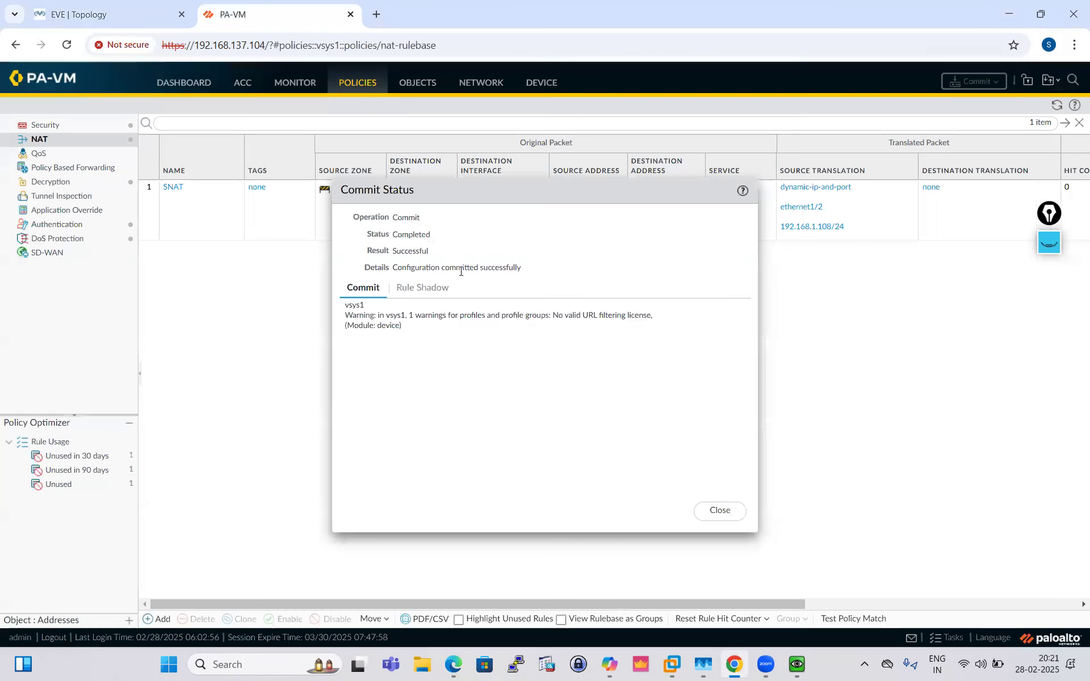
left_click(710, 510)
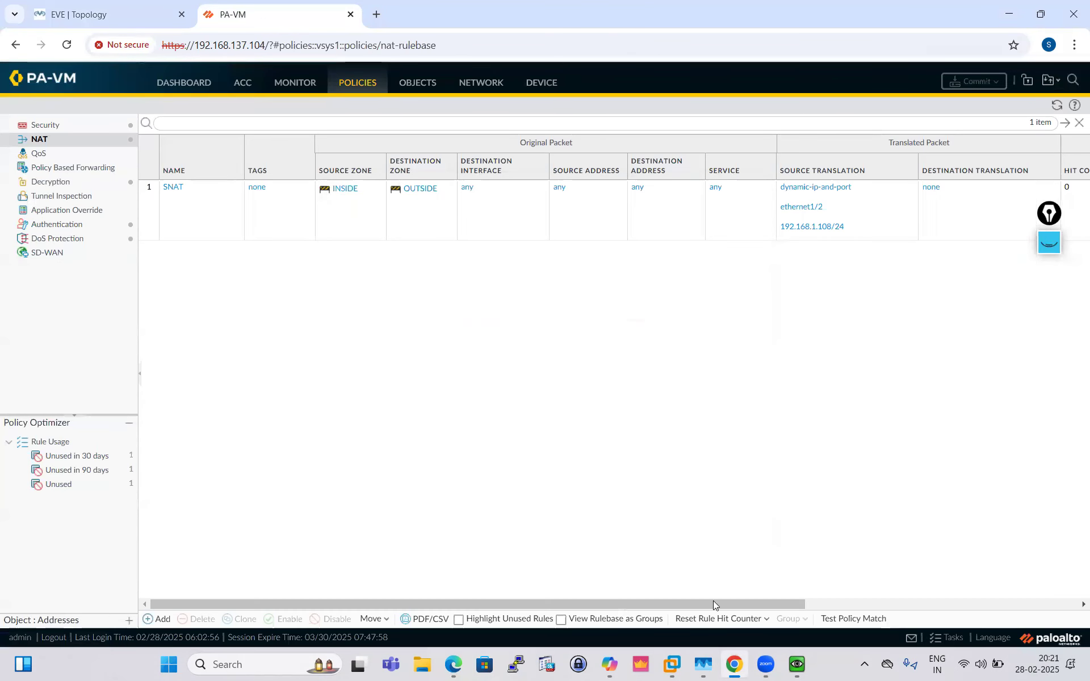
In the Win VM, restore Chrome's previous Facebook page and check the host's addressing by running ipconfig in Command Prompt
left_click(797, 664)
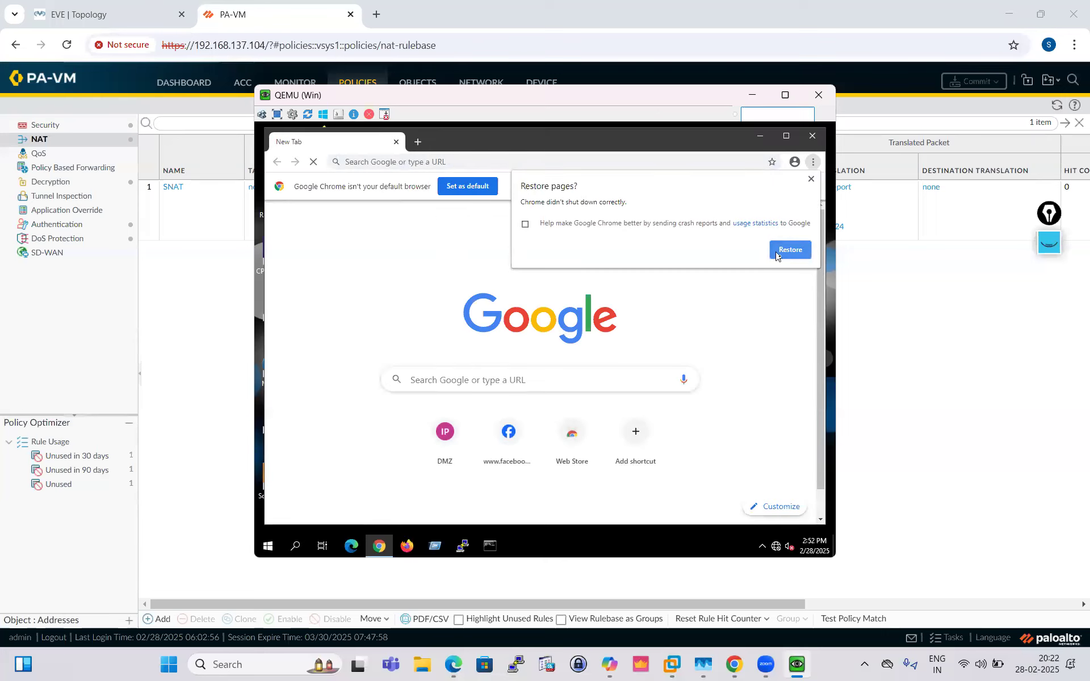
left_click(792, 252)
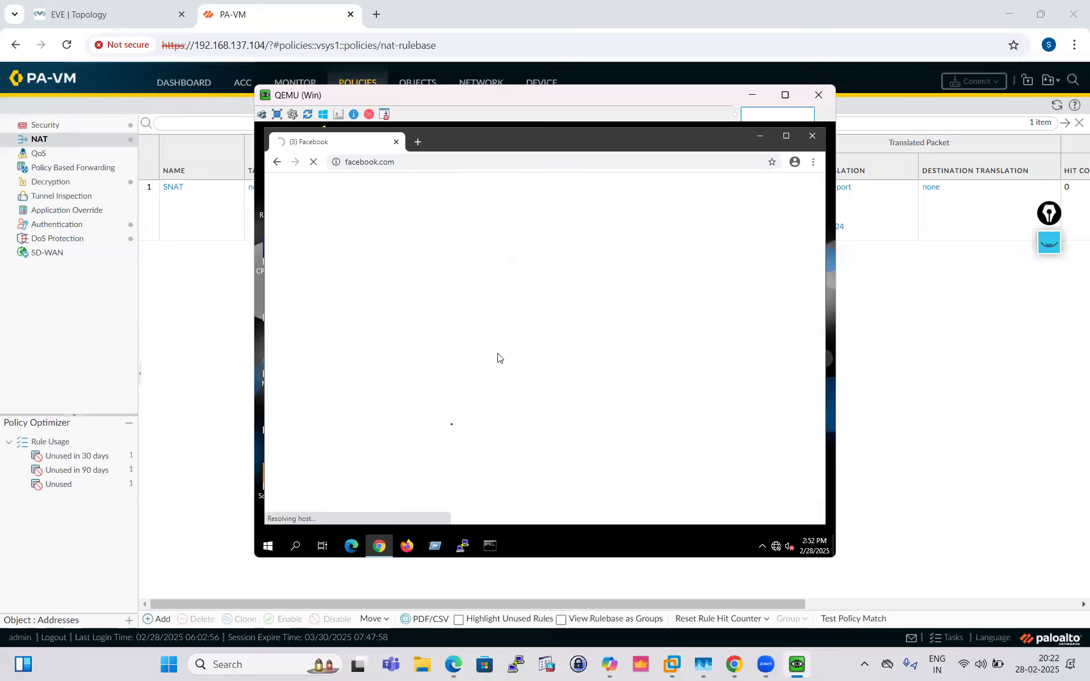
left_click(491, 553)
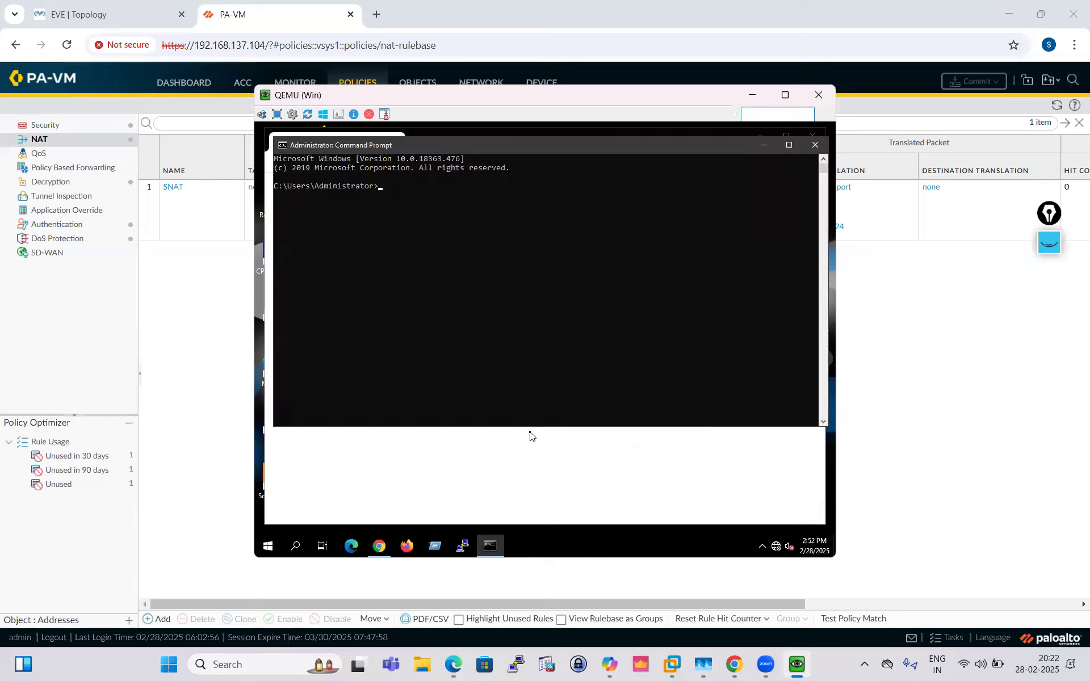
left_click(430, 216)
key("Escape")
type("ipconfig")
key("Return")
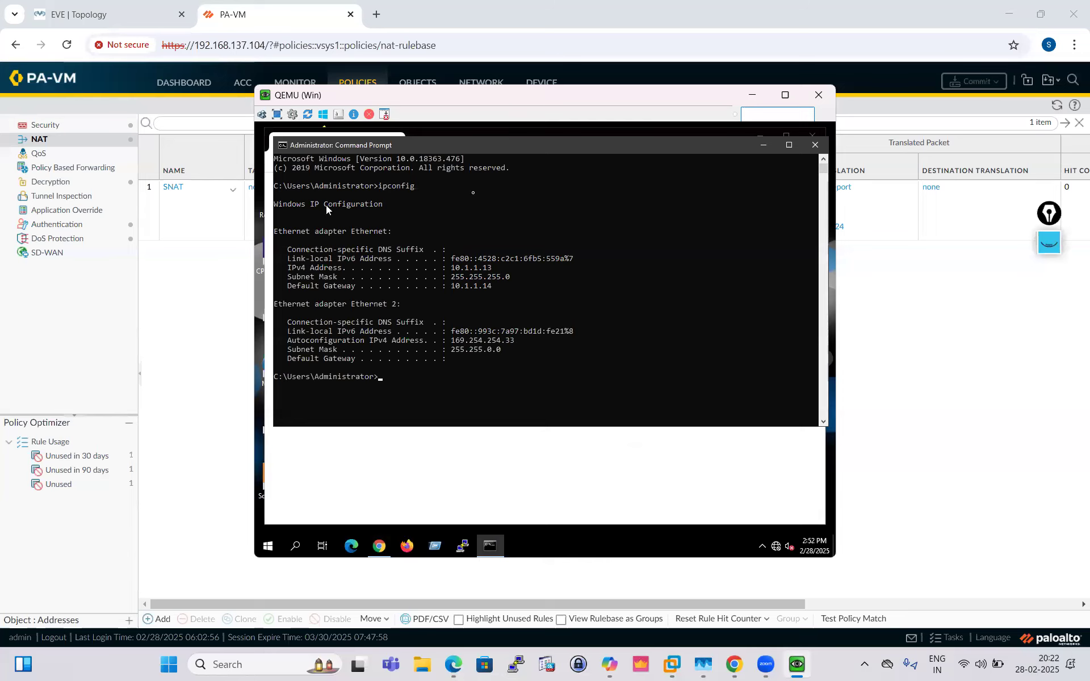
left_click(764, 146)
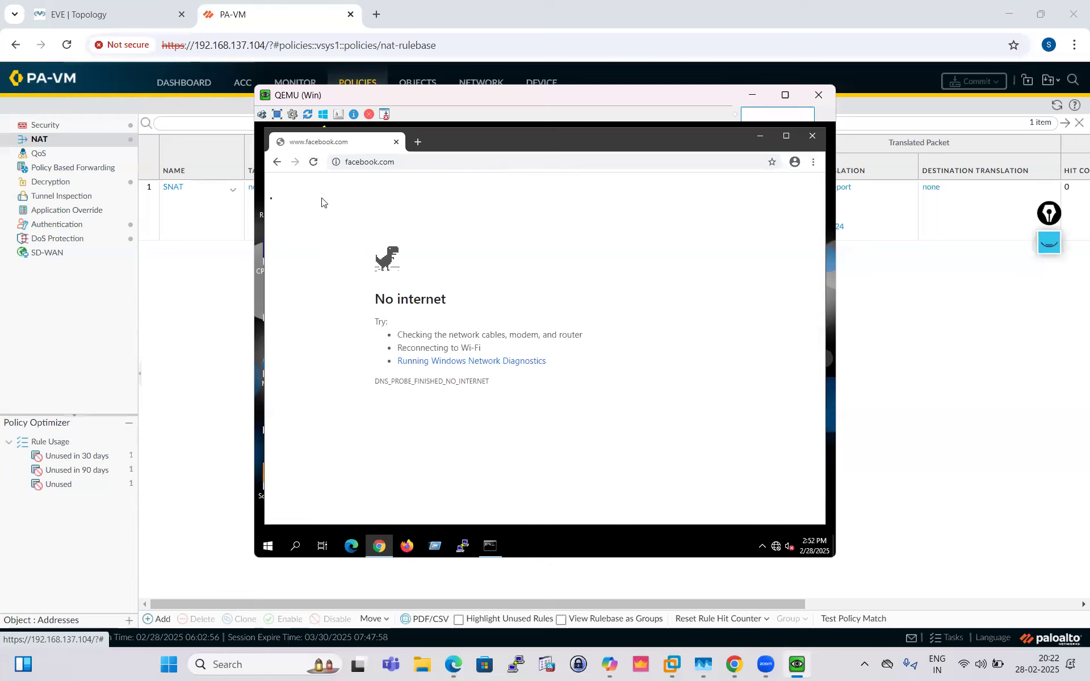
Review the Social-Network security rule's source, destination, application, service and action settings on the firewall, then leave it without changes
left_click(178, 340)
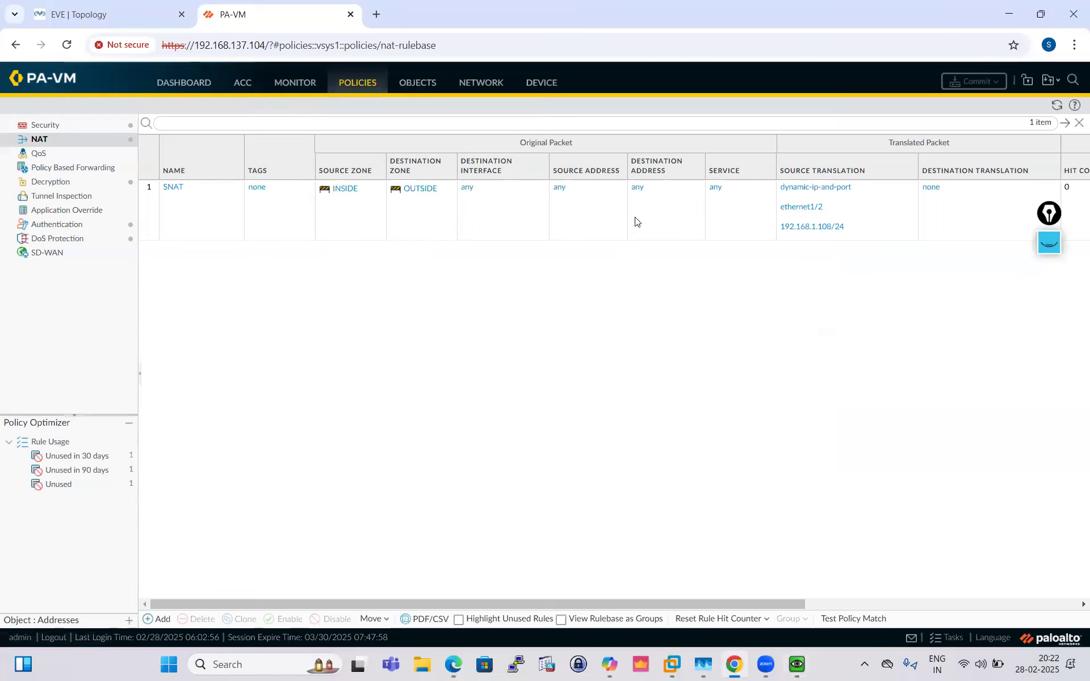
left_click(58, 127)
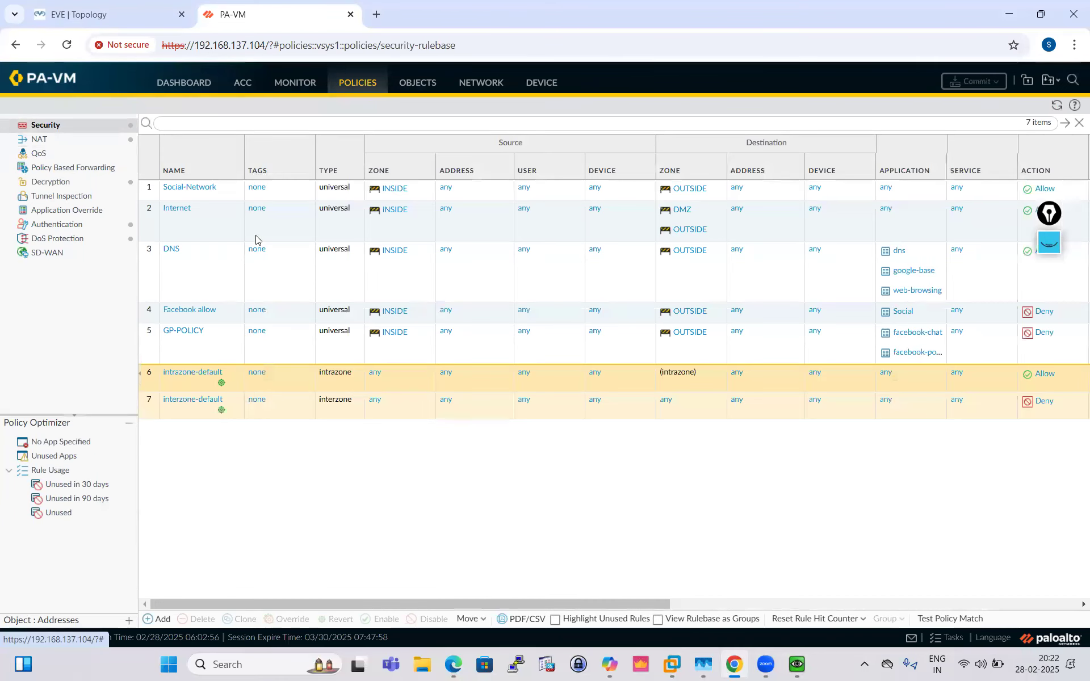
left_click(196, 192)
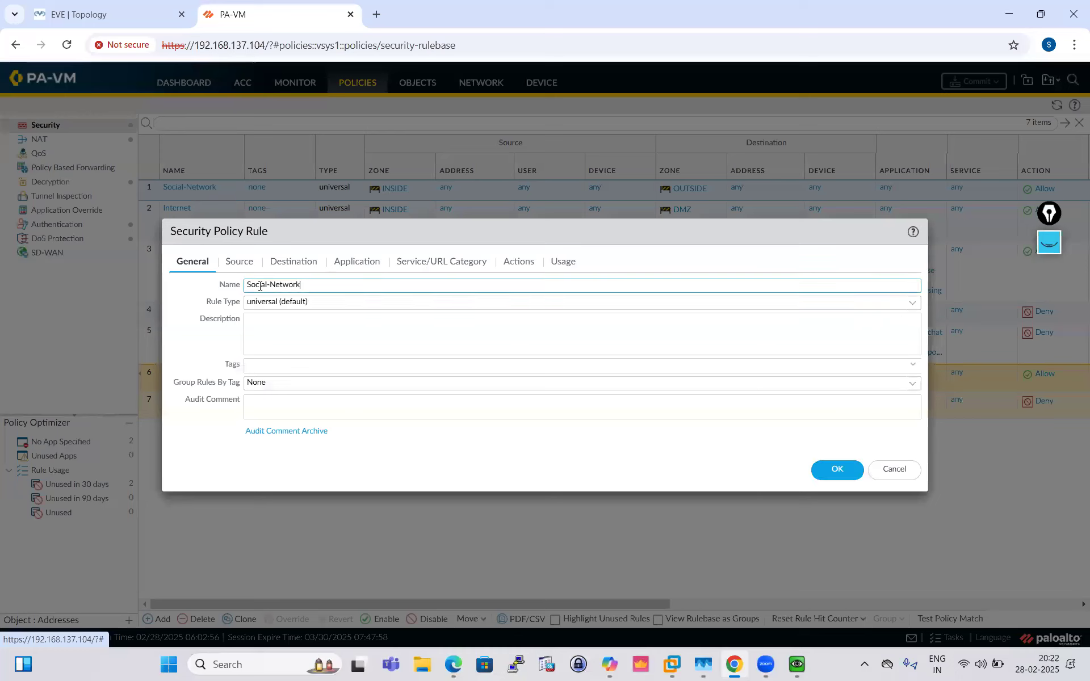
left_click(238, 263)
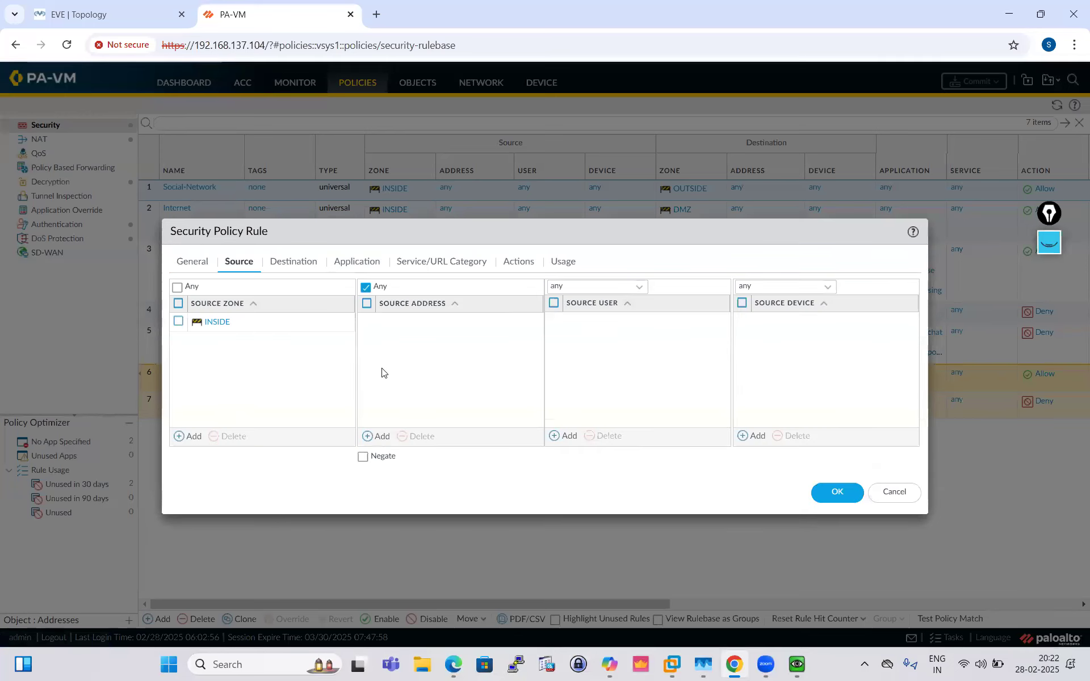
left_click(292, 261)
left_click(356, 262)
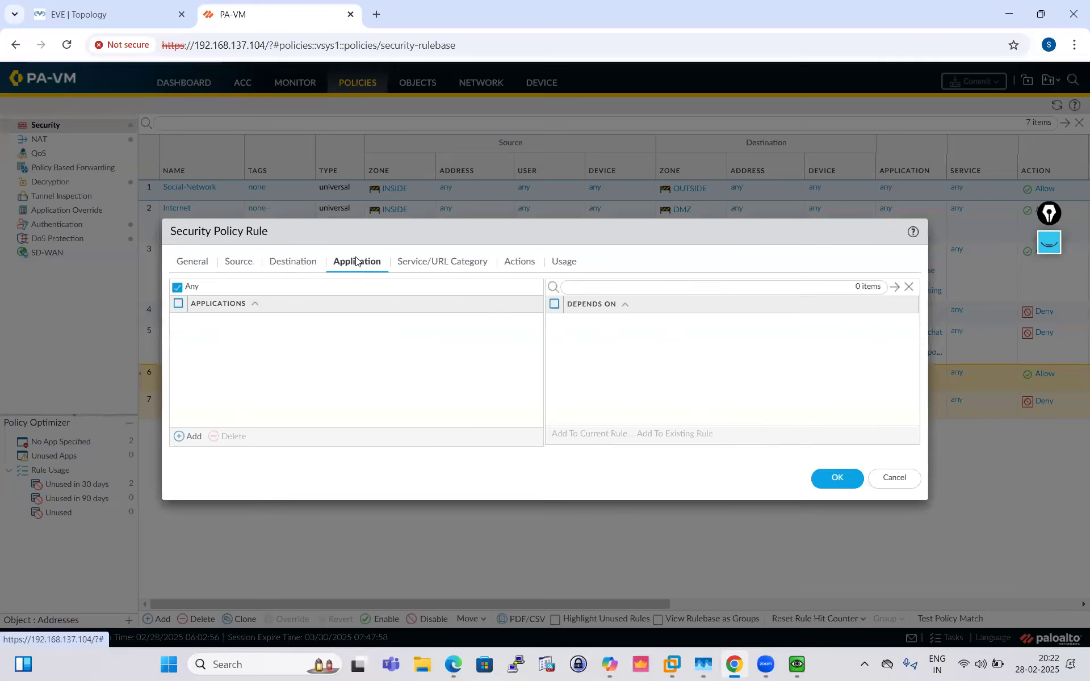
left_click(441, 271)
left_click(515, 261)
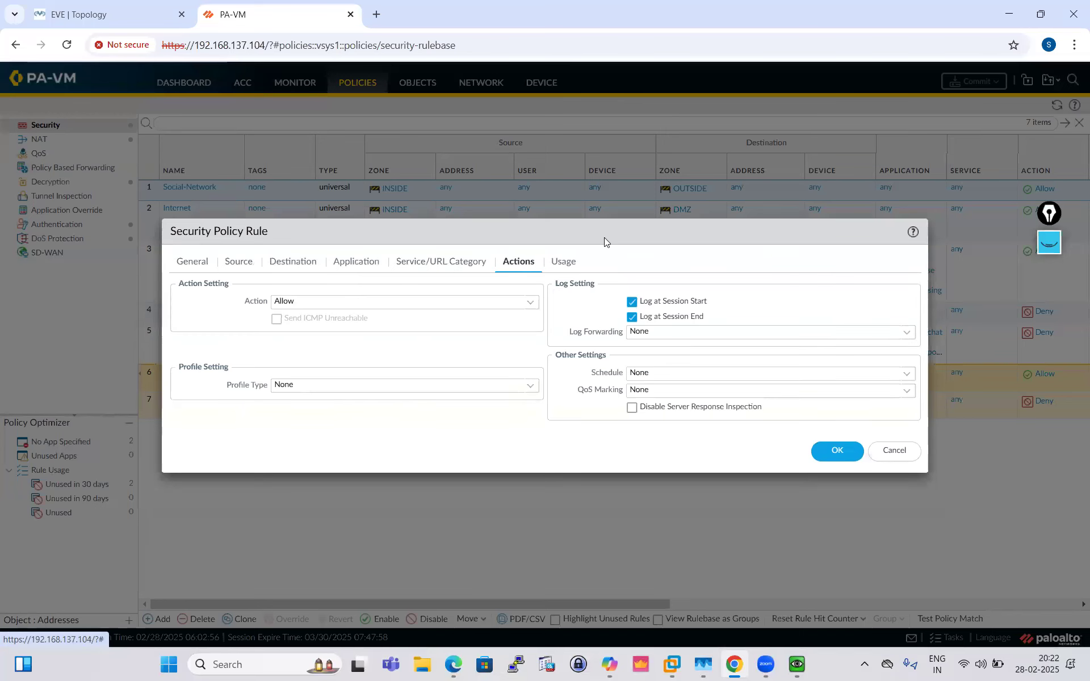
left_click(895, 451)
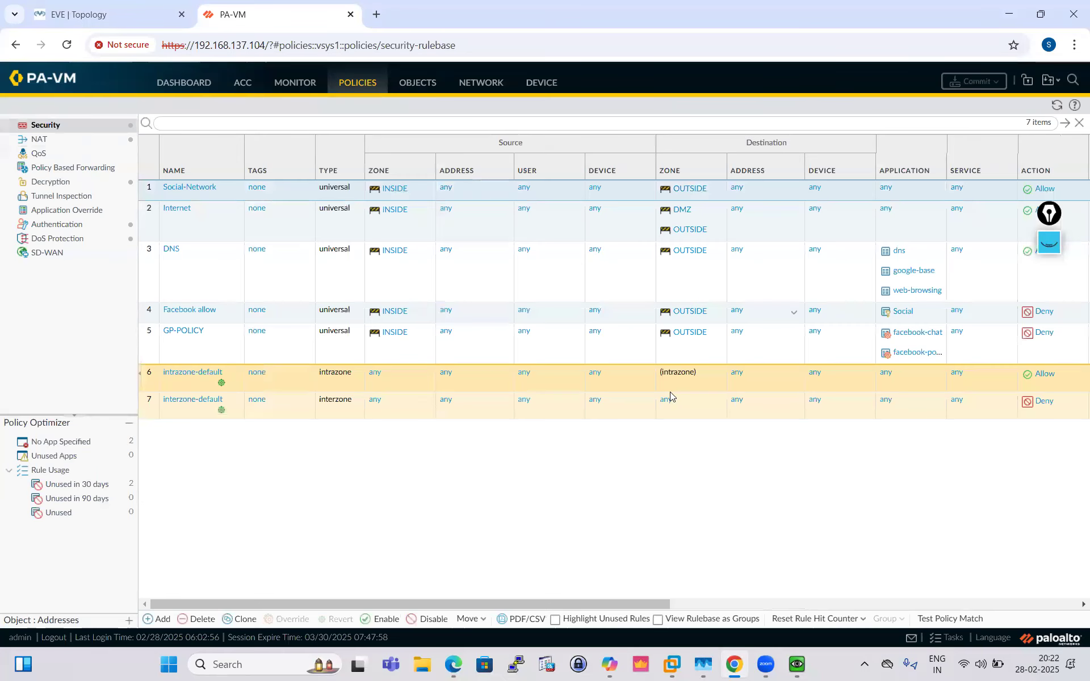
Reload facebook.com in the Win VM and open Network Connections by running ncpa.cpl in Command Prompt
left_click(797, 665)
left_click(313, 163)
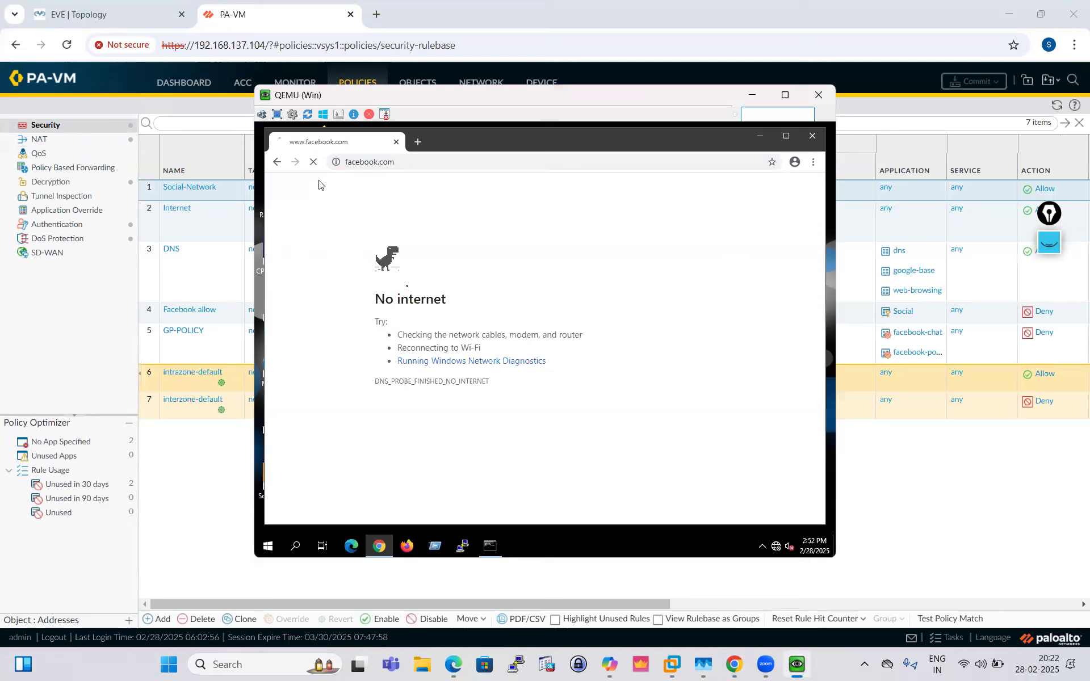
left_click(492, 546)
left_click(420, 388)
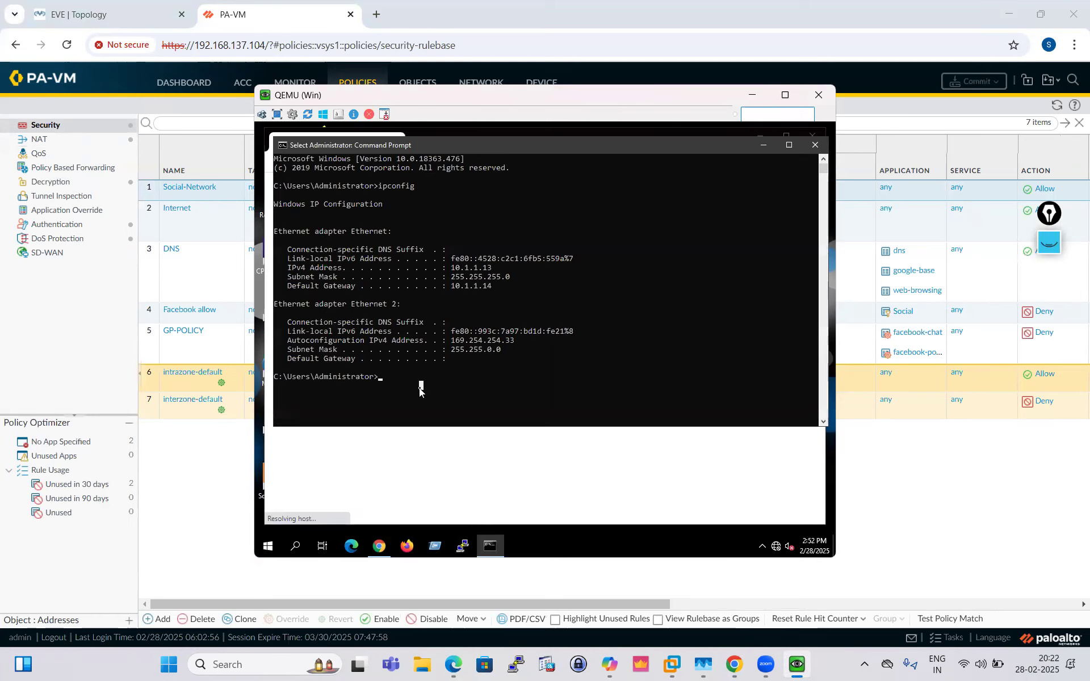
type("ncpa.cpl")
key("Return")
Check the Ethernet adapter's IPv4 address, gateway and DNS settings against the topology and close its properties
right_click(406, 251)
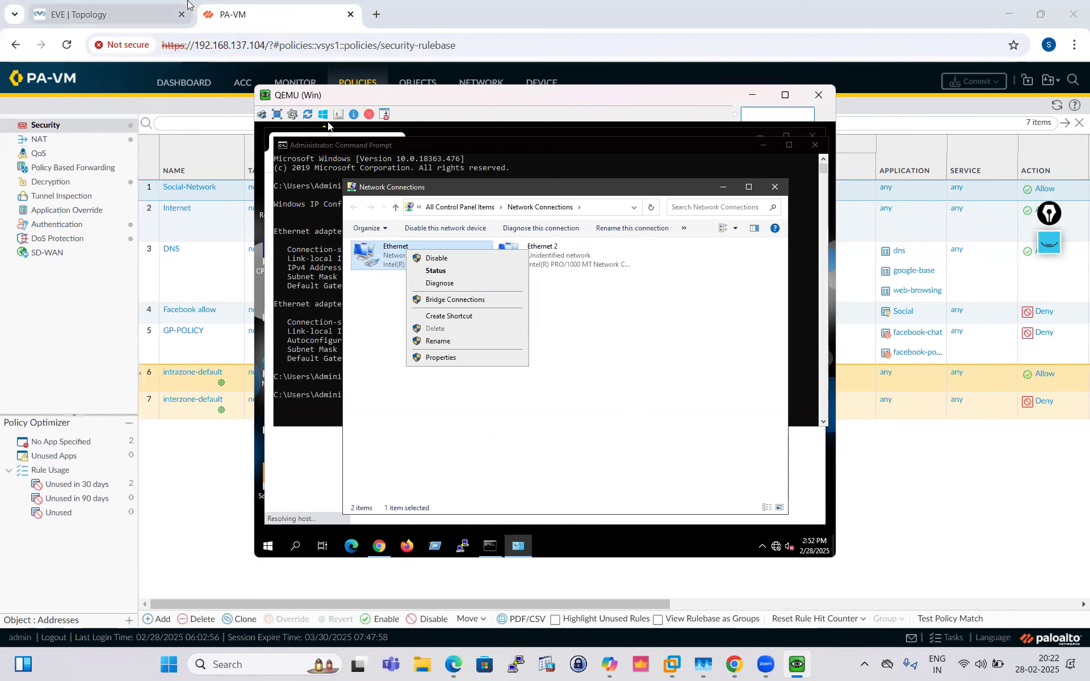
left_click(108, 14)
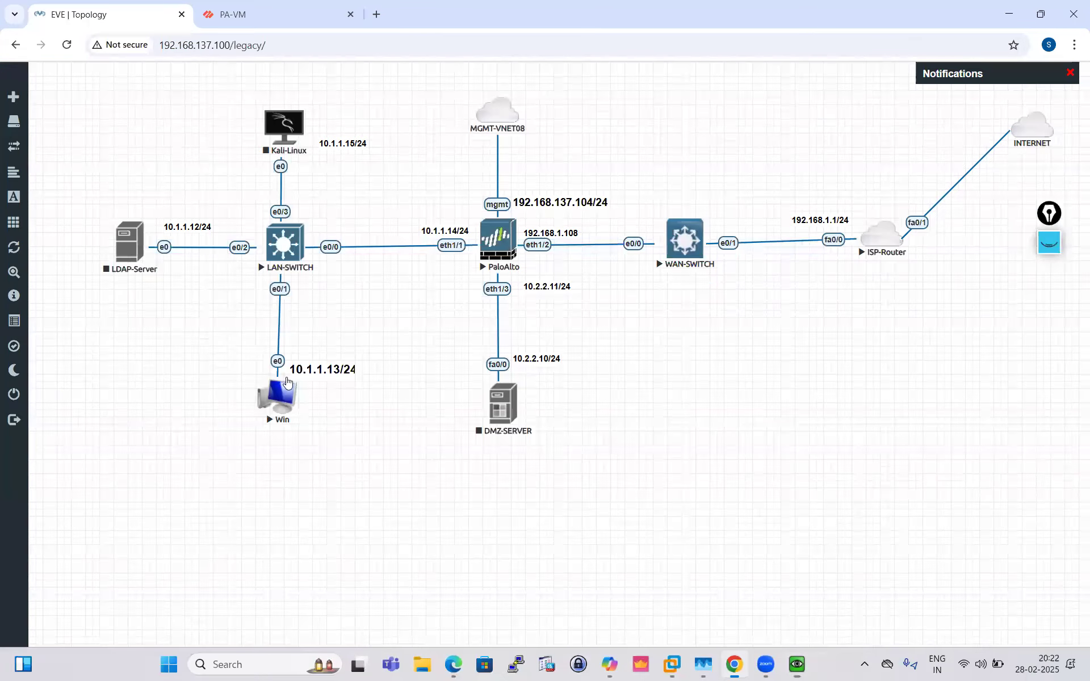
left_click(797, 665)
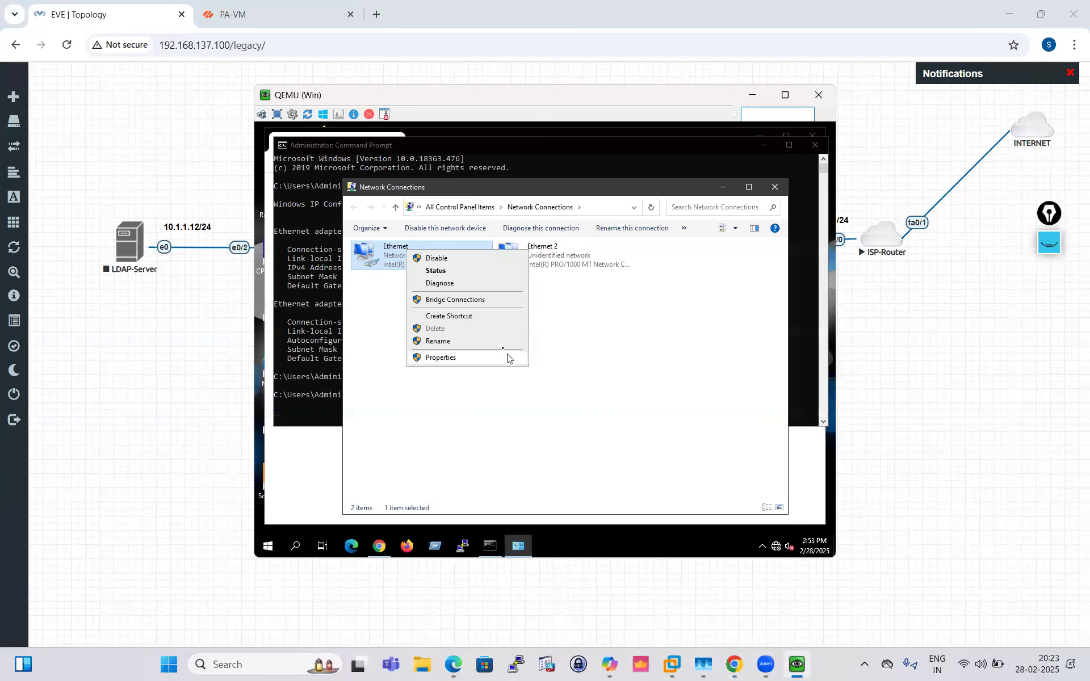
left_click(440, 358)
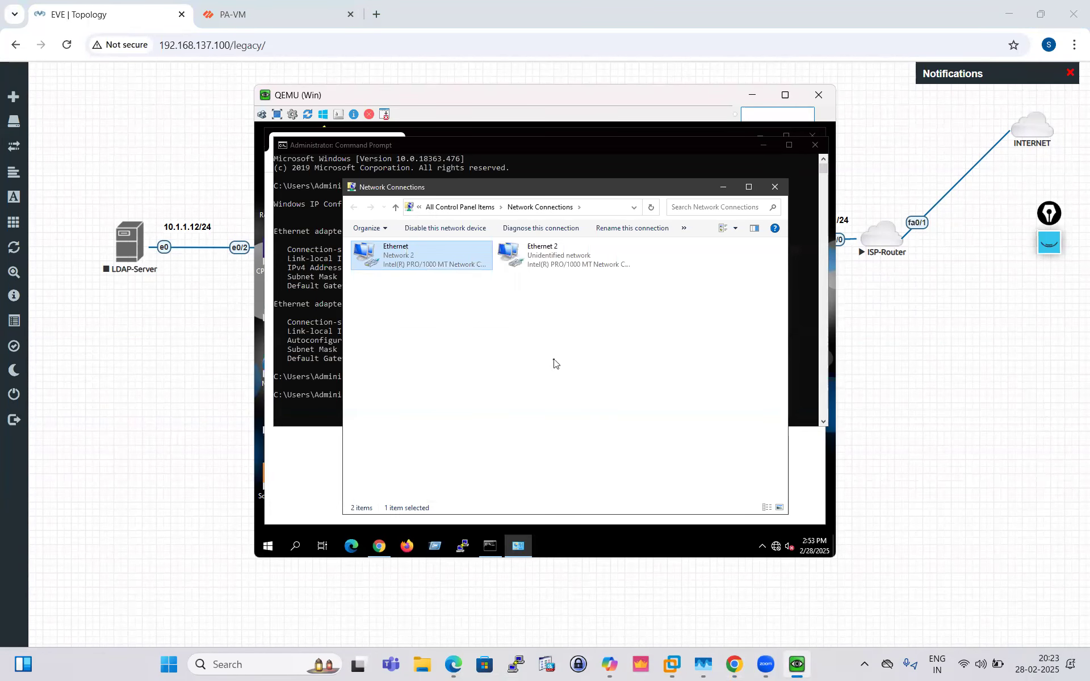
left_click(484, 359)
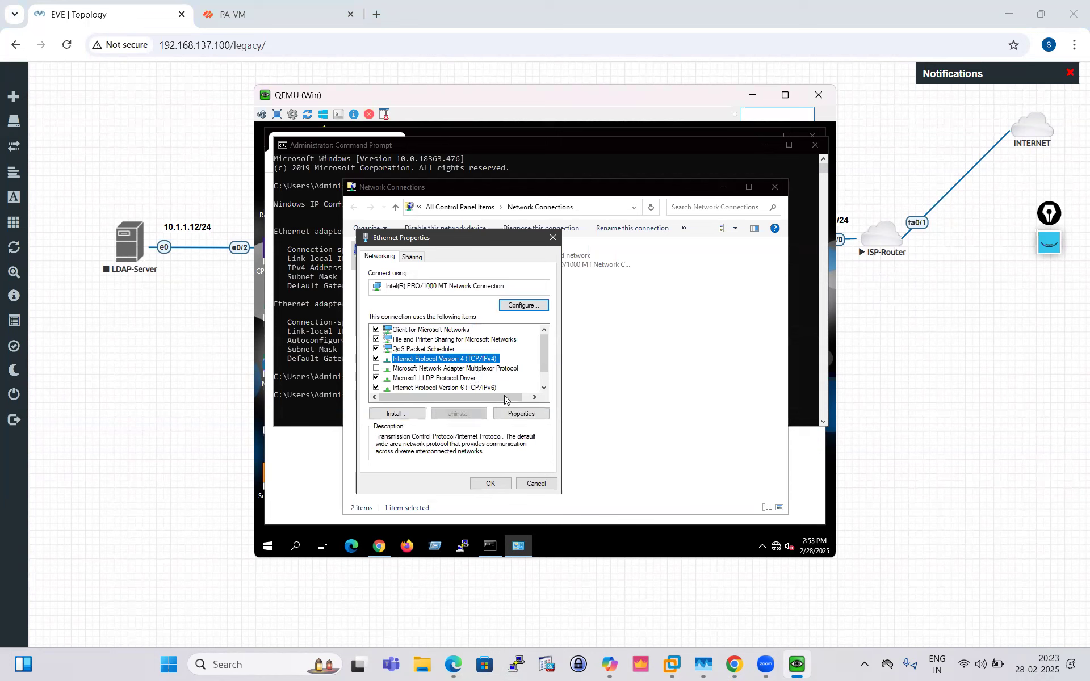
left_click(521, 414)
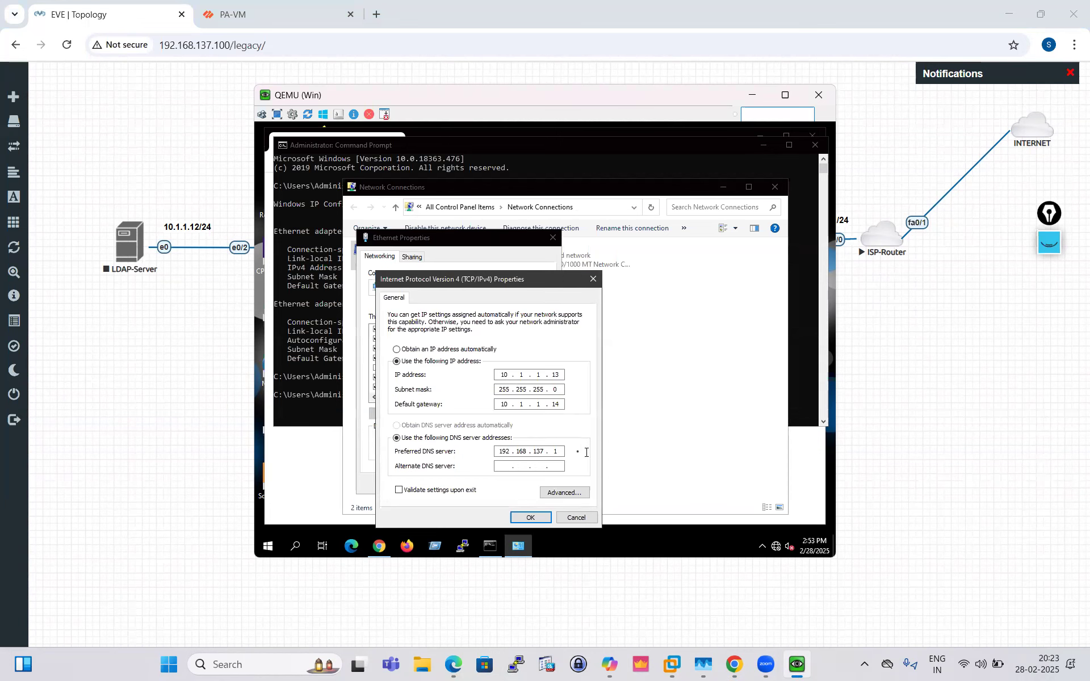
left_click(530, 518)
left_click(491, 485)
Disable and re-enable the Win VM's Ethernet adapter, then reload facebook.com in Chrome
right_click(404, 250)
left_click(436, 259)
right_click(406, 264)
left_click(442, 277)
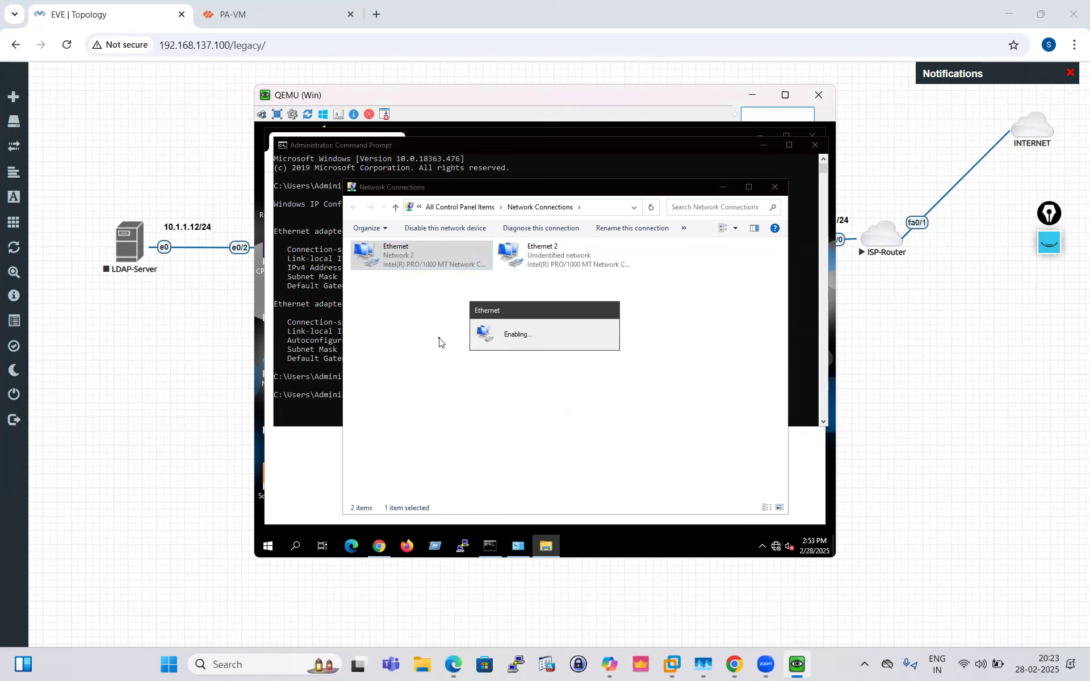
left_click(317, 451)
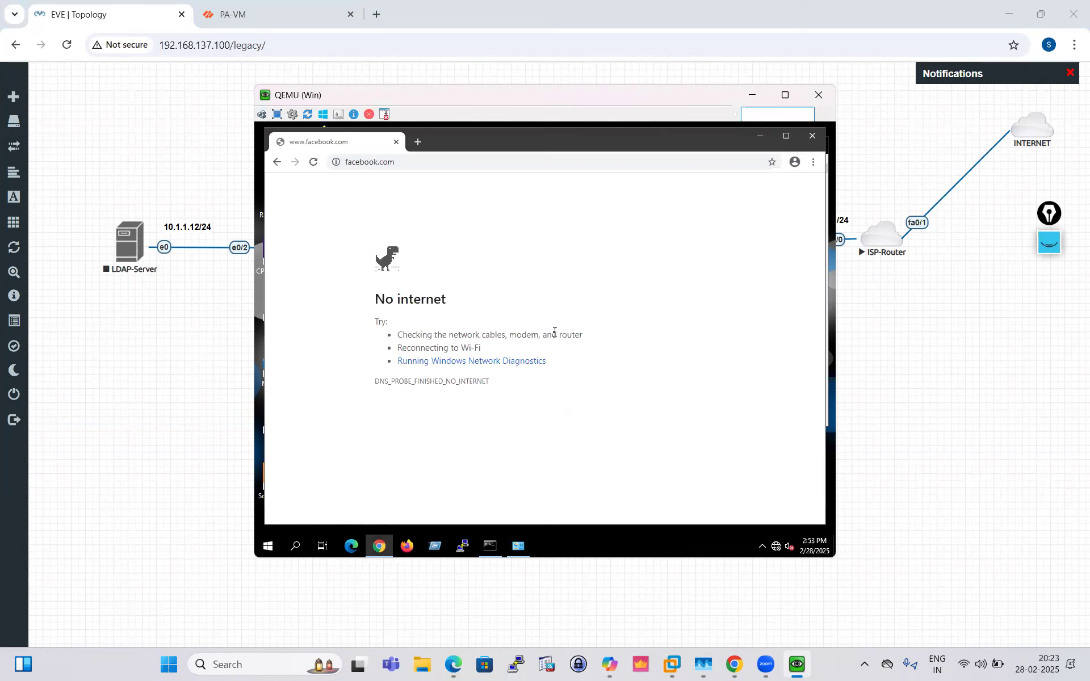
left_click(314, 162)
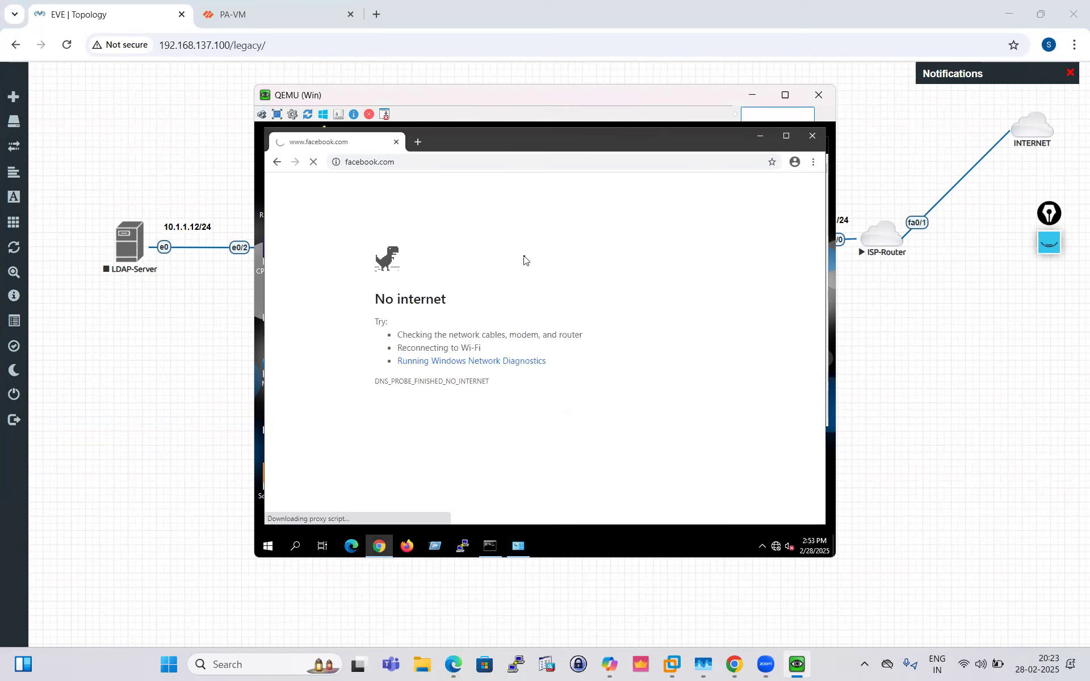
Look over the firewall's security rules and the ISP-Router node on the topology, ending back at the security rules
left_click(266, 5)
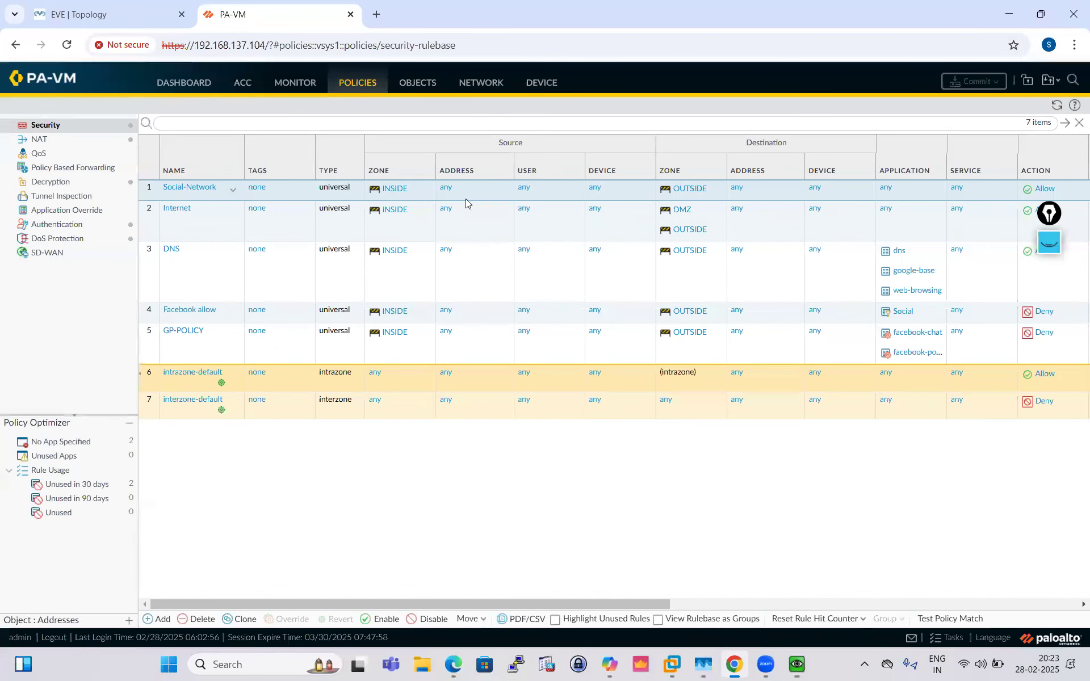
left_click(111, 5)
right_click(890, 237)
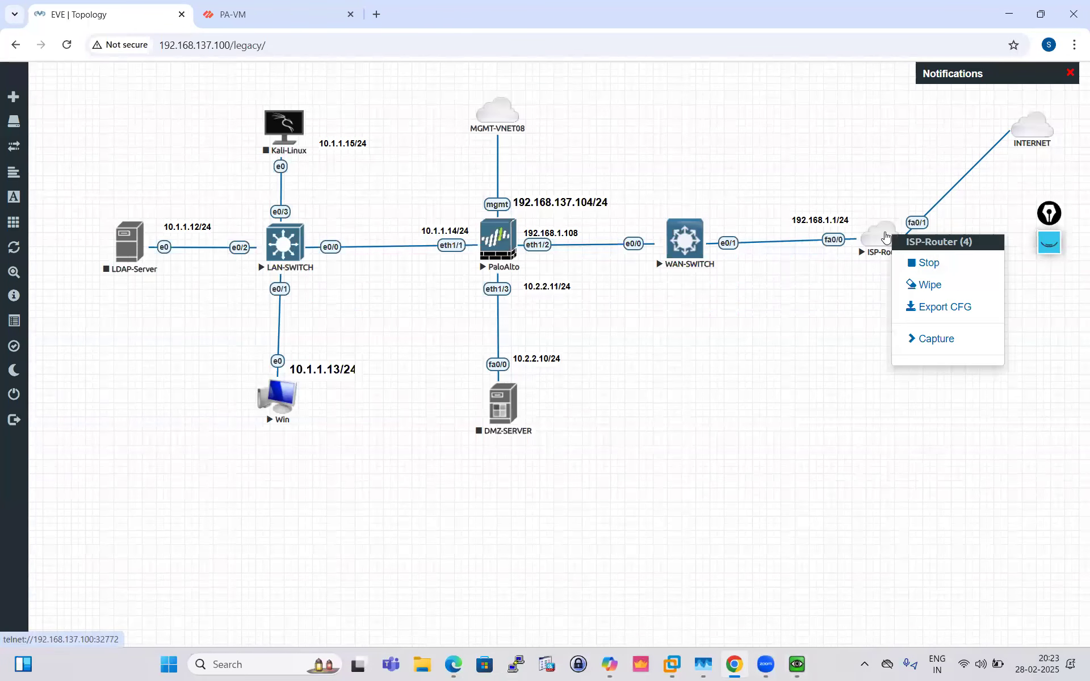
left_click(268, 6)
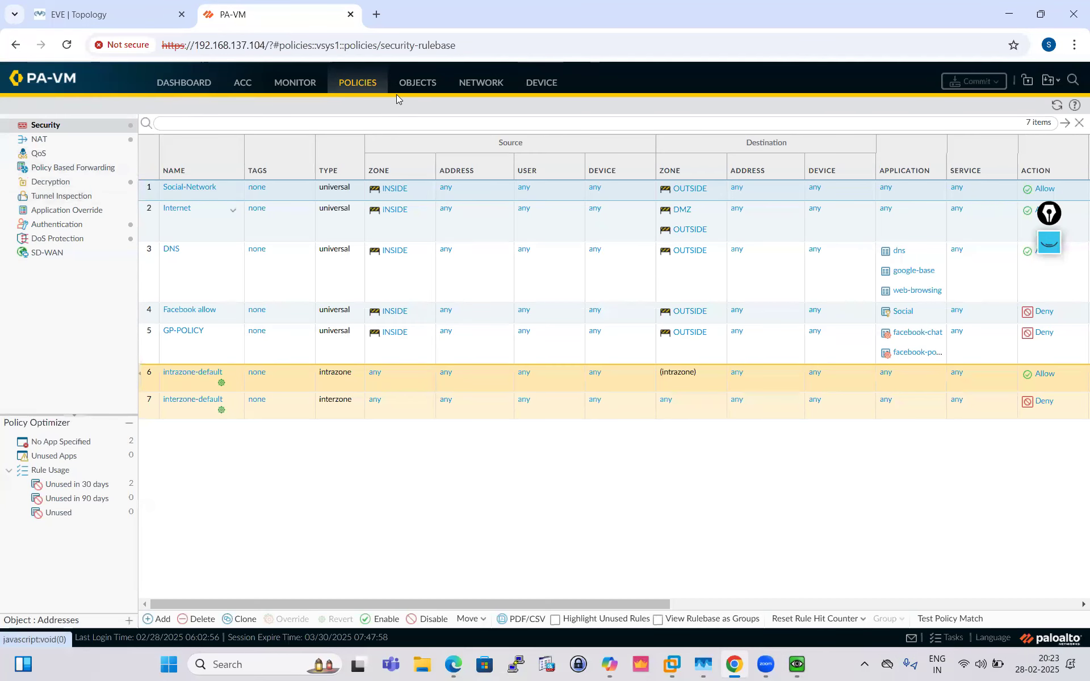
Check the default virtual router's static default route on the firewall and close it without changes
left_click(473, 86)
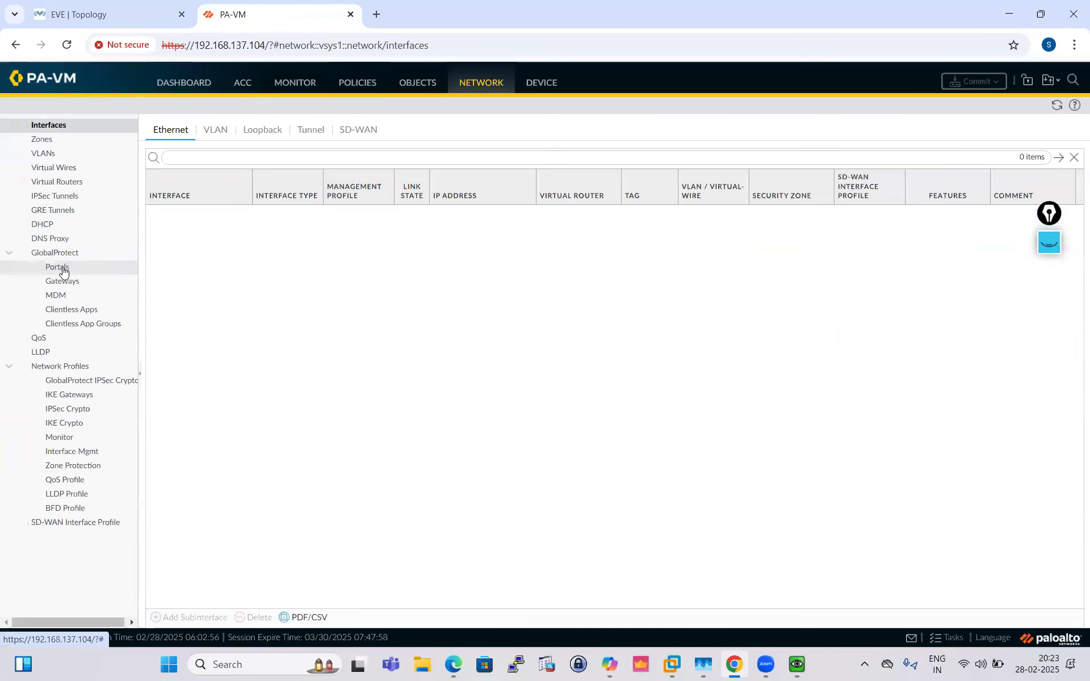
left_click(67, 182)
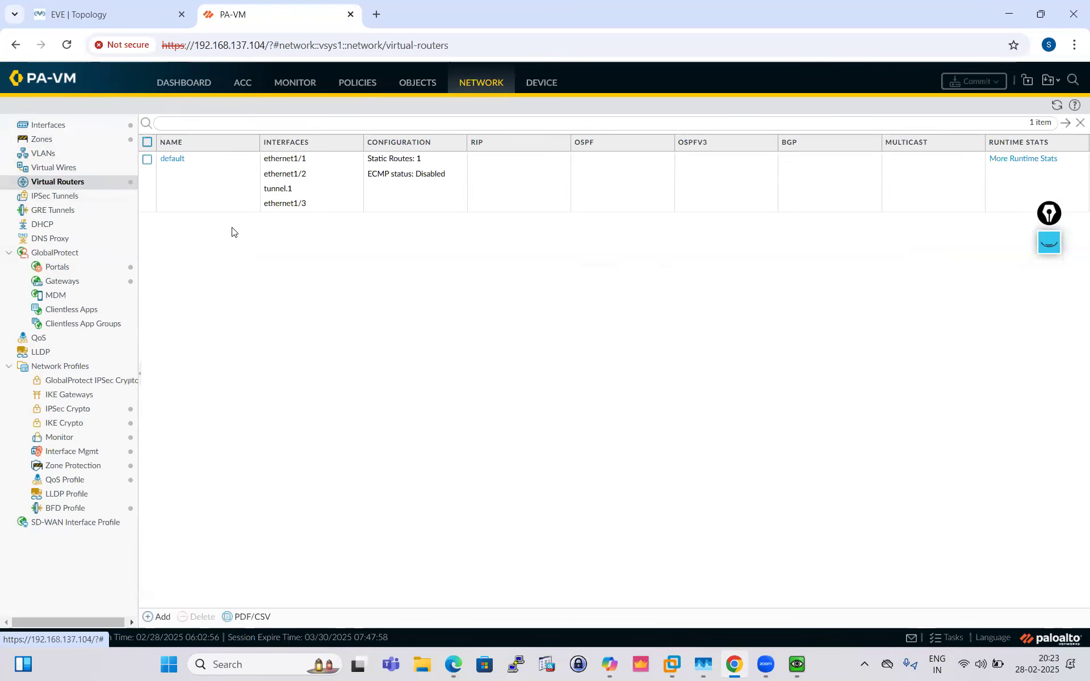
left_click(176, 160)
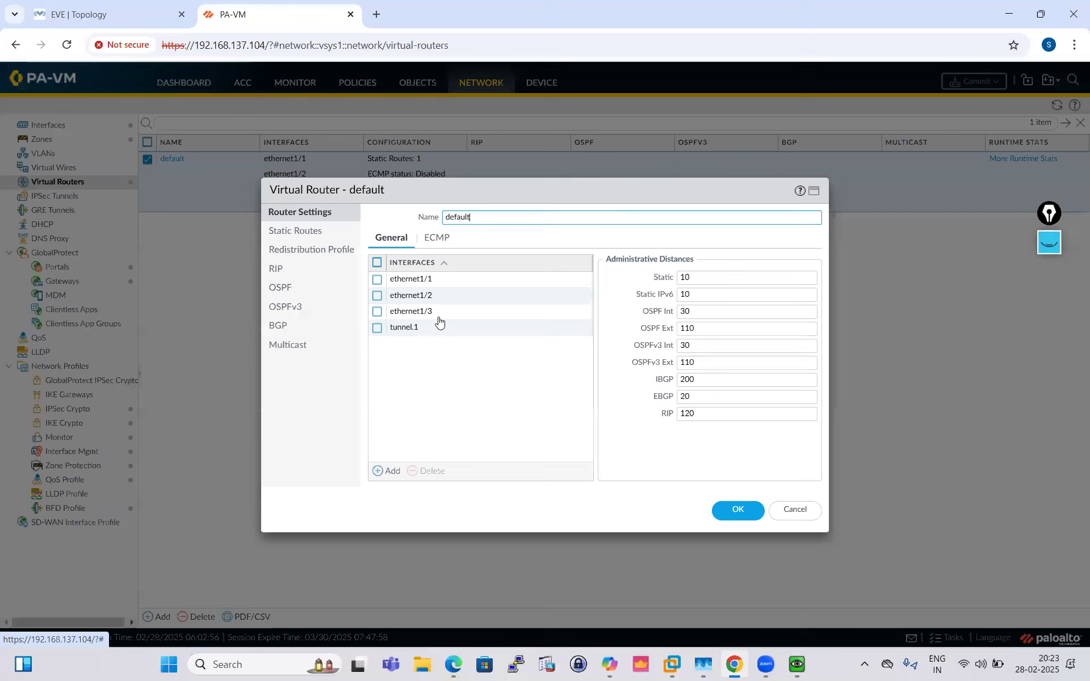
left_click(307, 232)
double_click(398, 312)
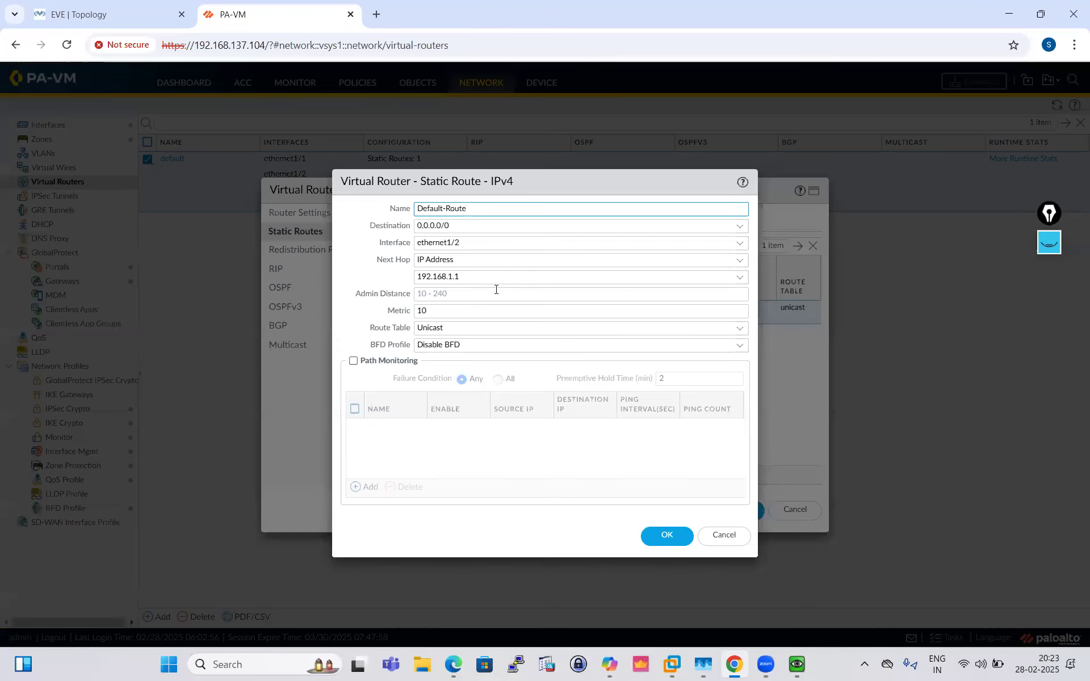
left_click(724, 535)
left_click(807, 511)
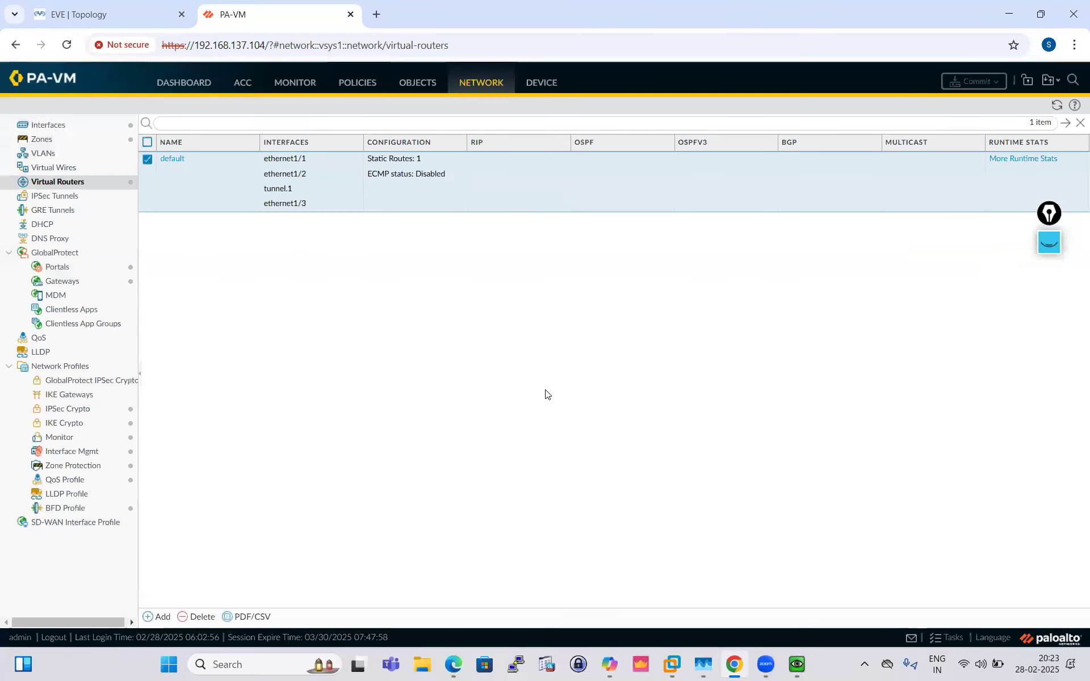
Ping the gateway 10.1.1.14 from the Win VM's Command Prompt, then reload facebook.com in its browser
left_click(108, 5)
left_click(797, 664)
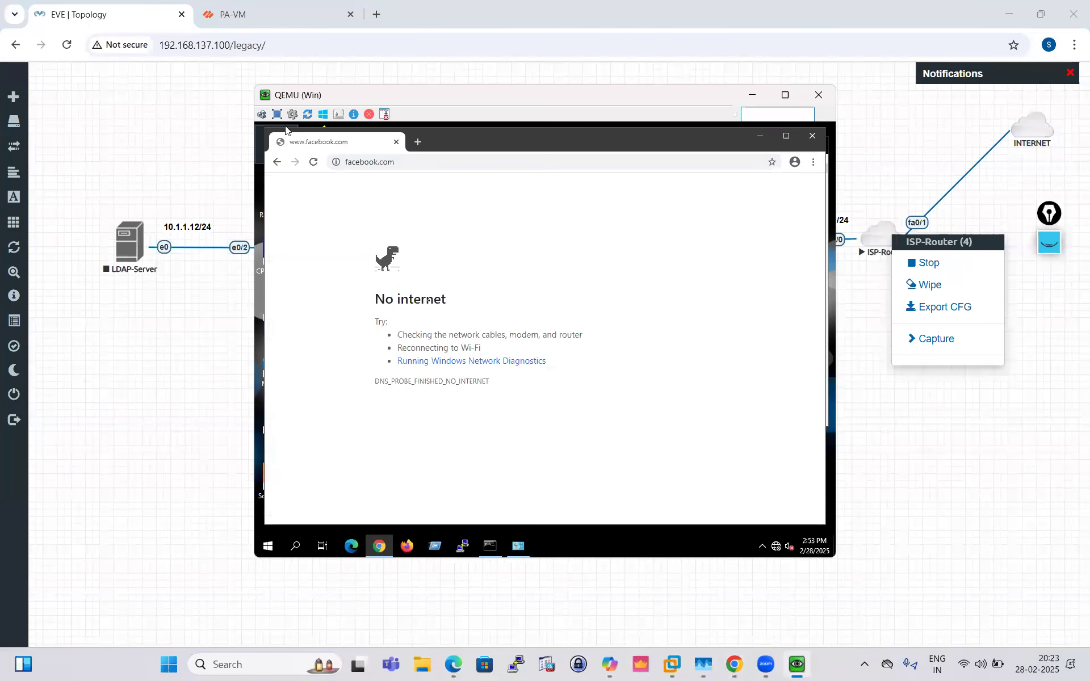
left_click(491, 548)
type("ping ")
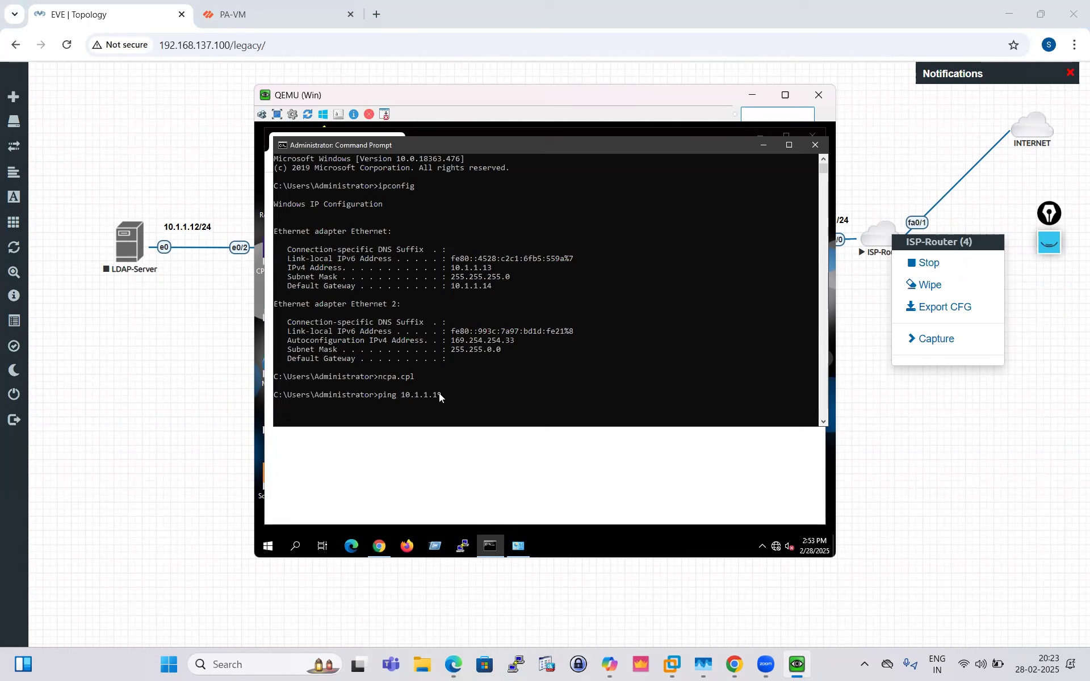
type("10.1.1.14")
key("Return")
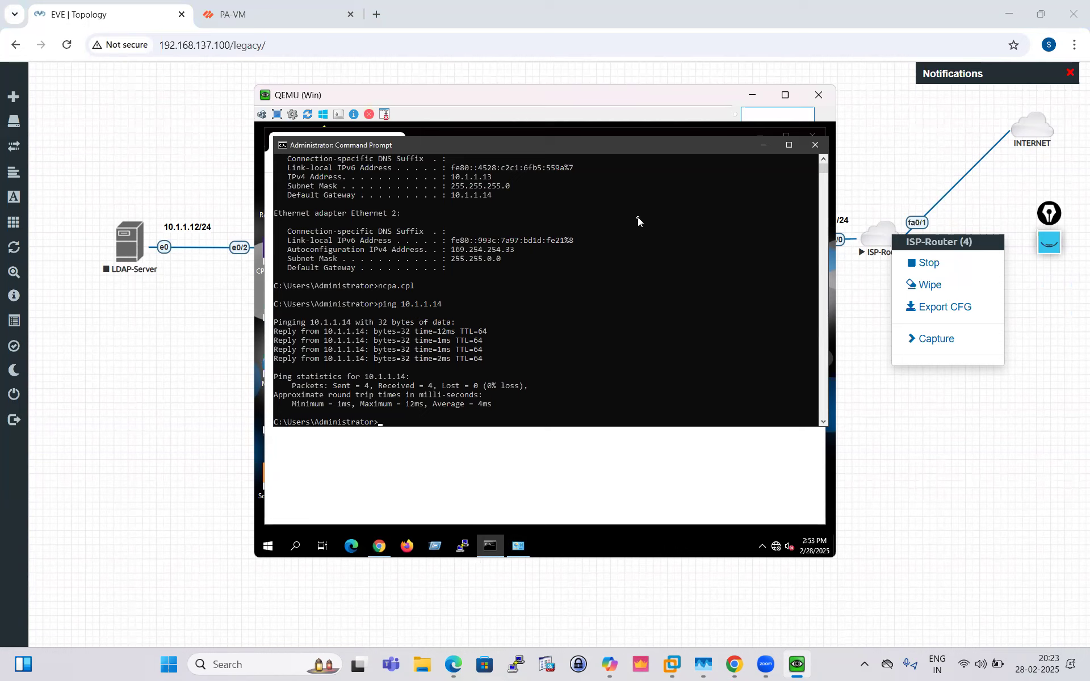
left_click(761, 146)
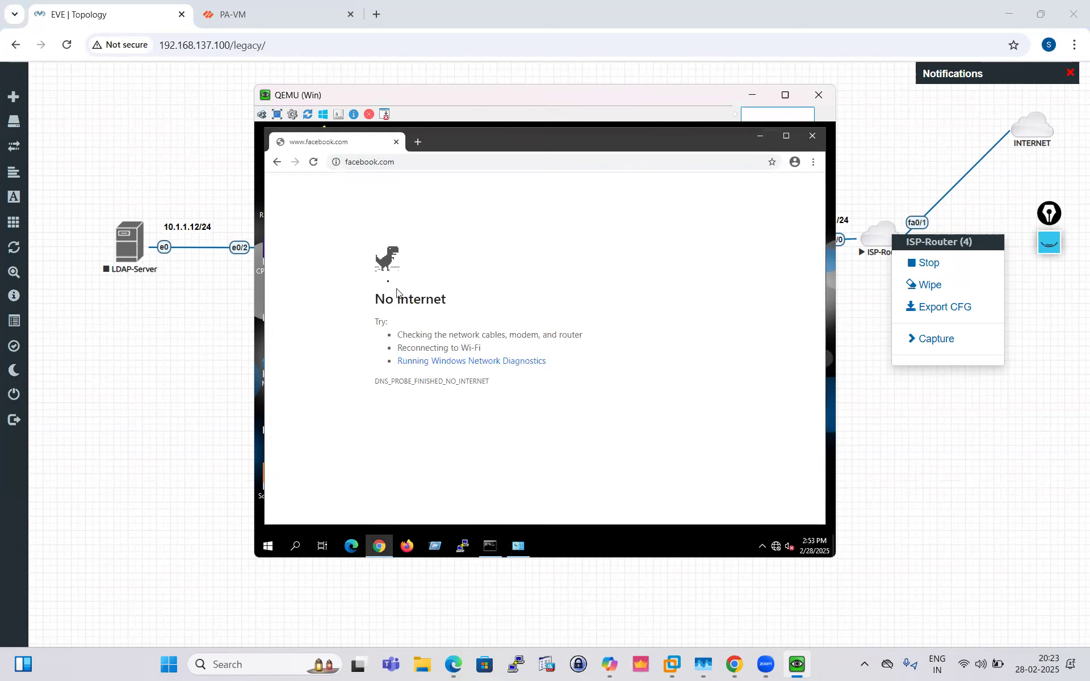
left_click(312, 162)
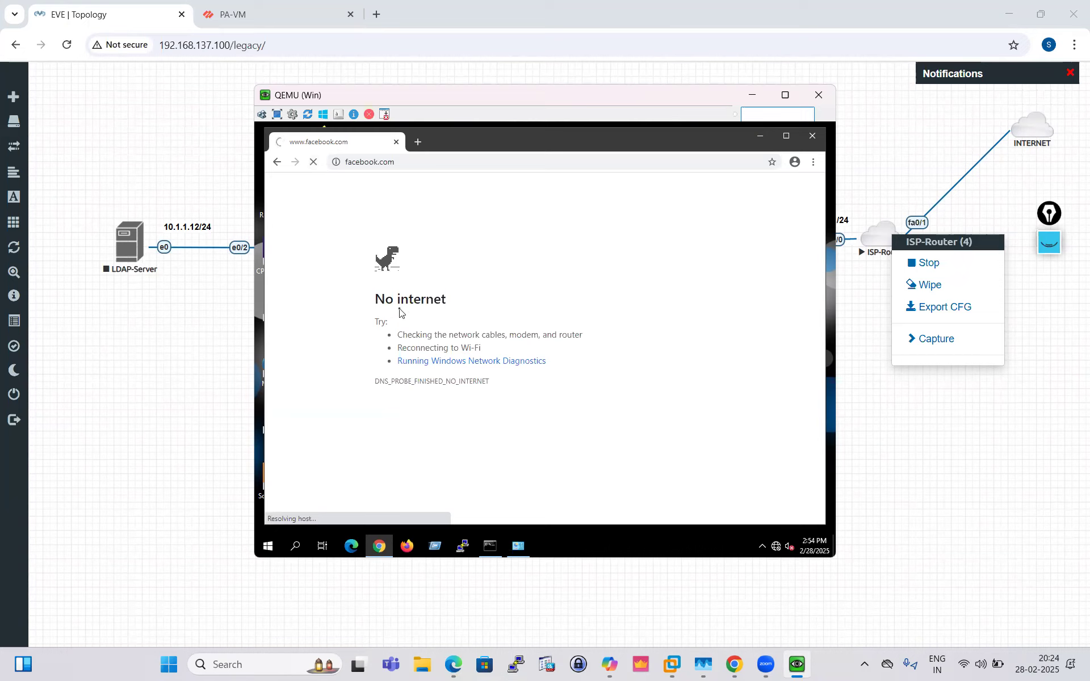
Open a PuTTY SSH session to 192.168.137.104 on port 22, maximize it and log in as admin with the account password
left_click(250, 14)
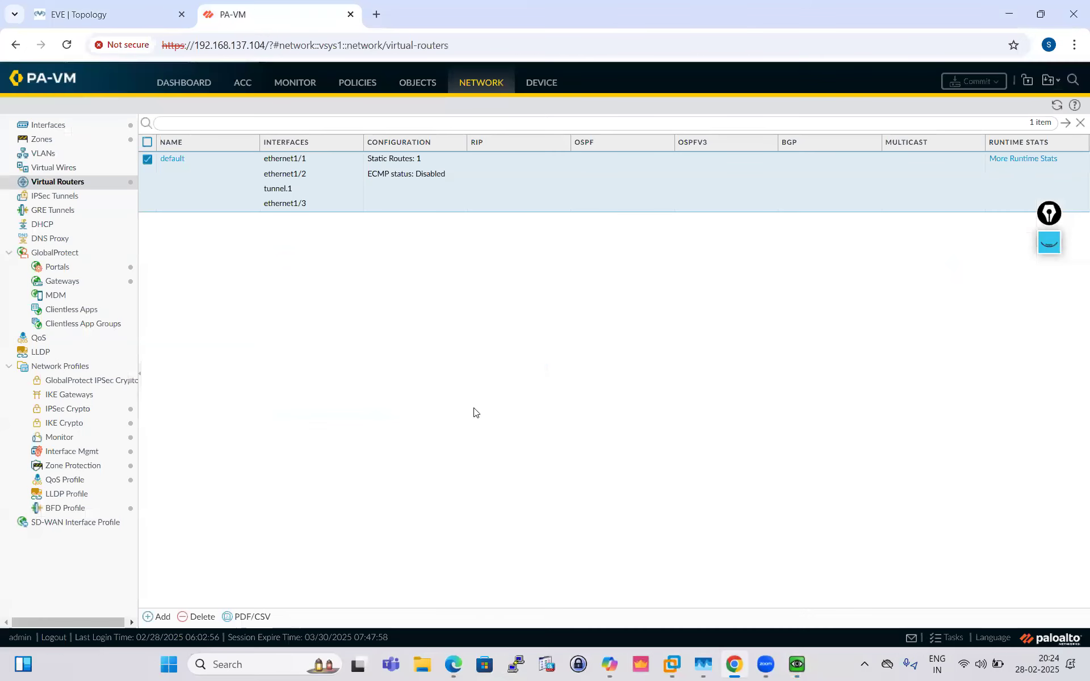
left_click(518, 662)
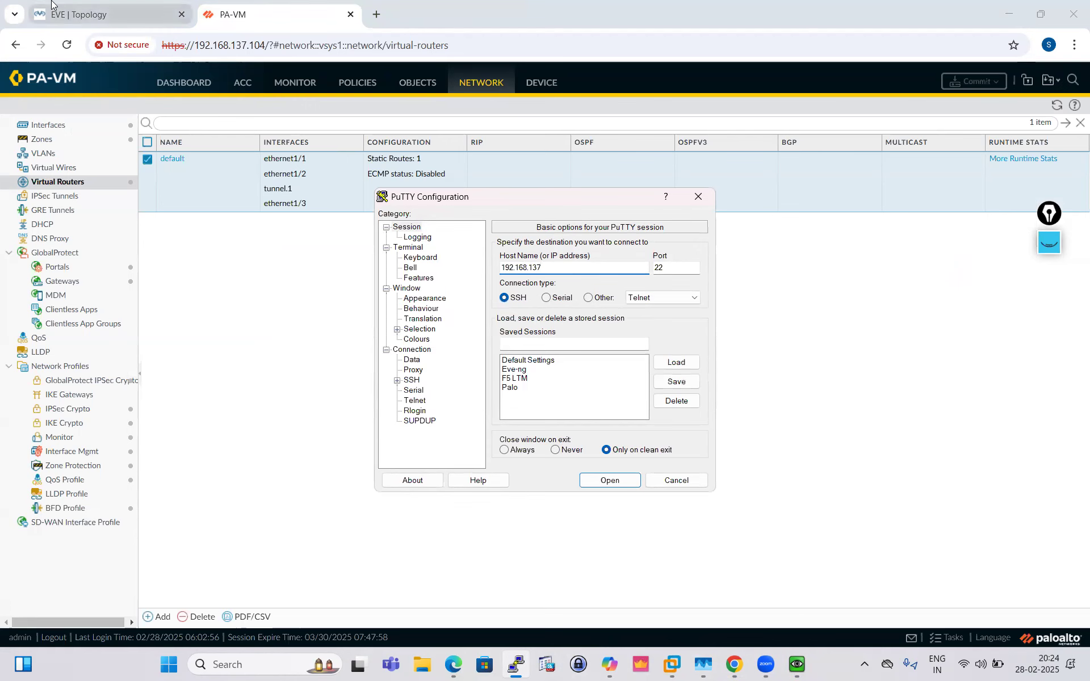
left_click(108, 14)
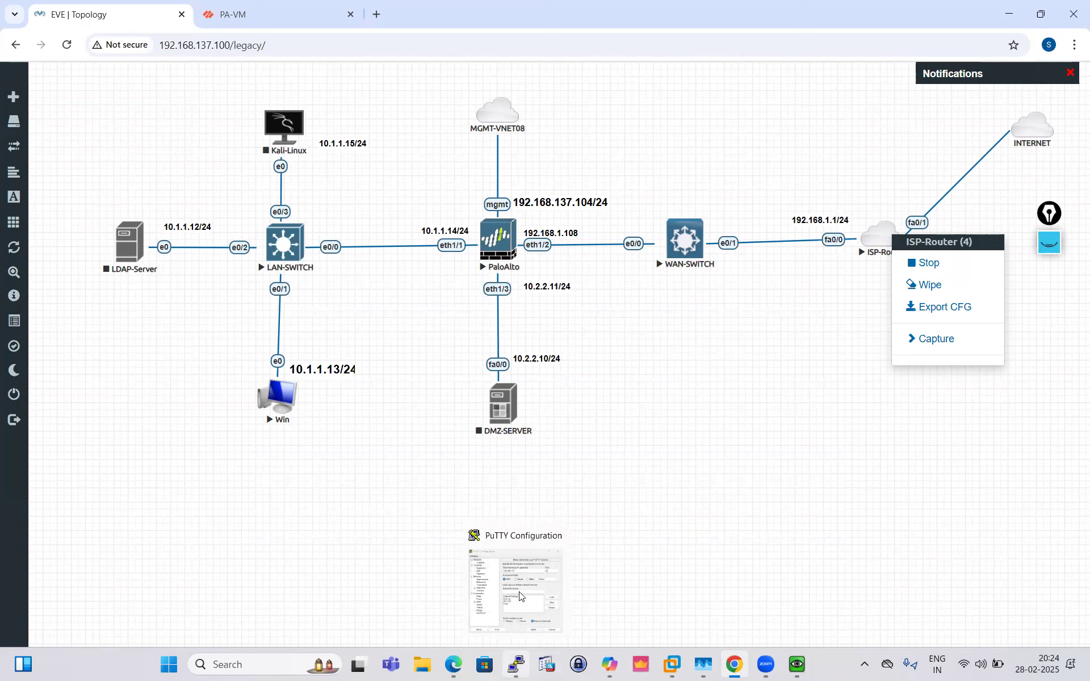
left_click(522, 597)
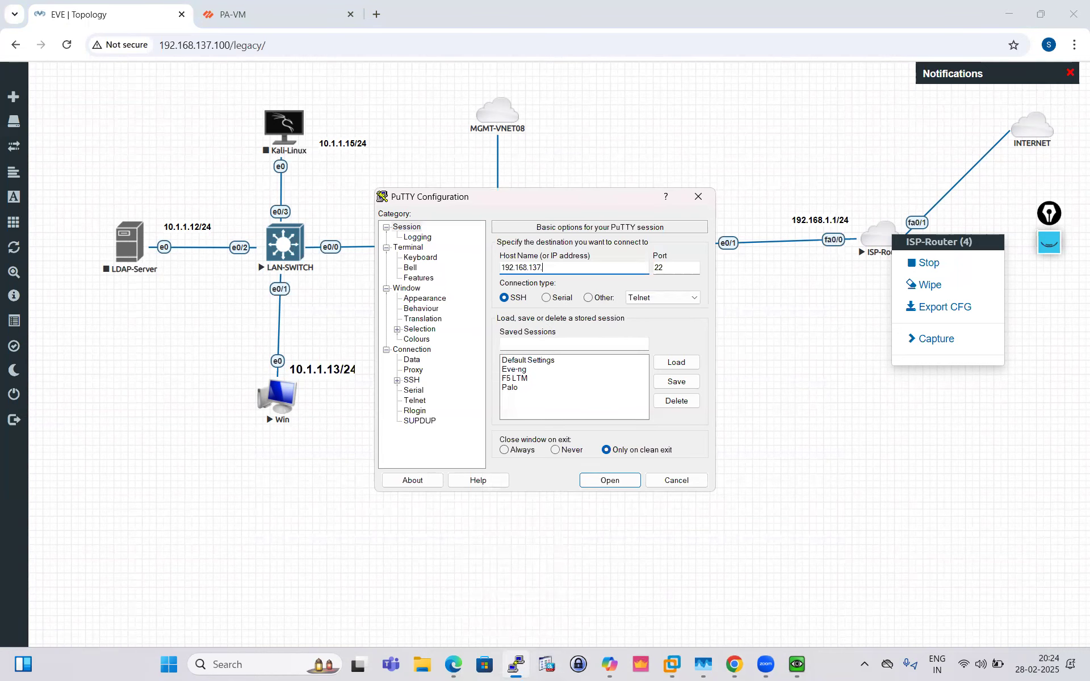
key("Return")
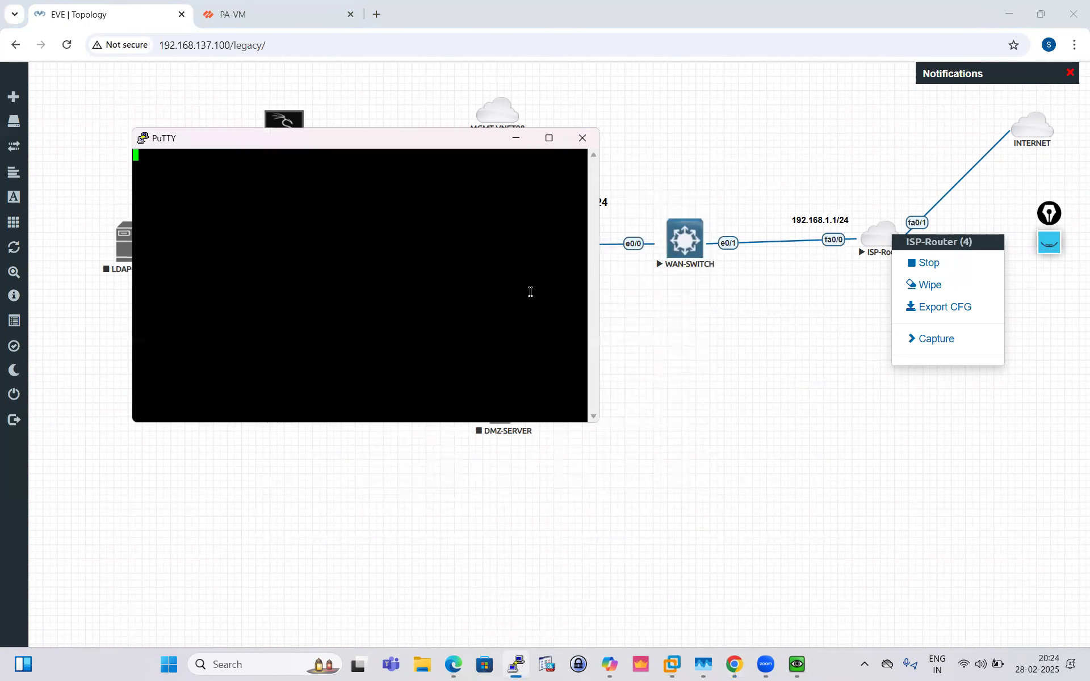
type("a")
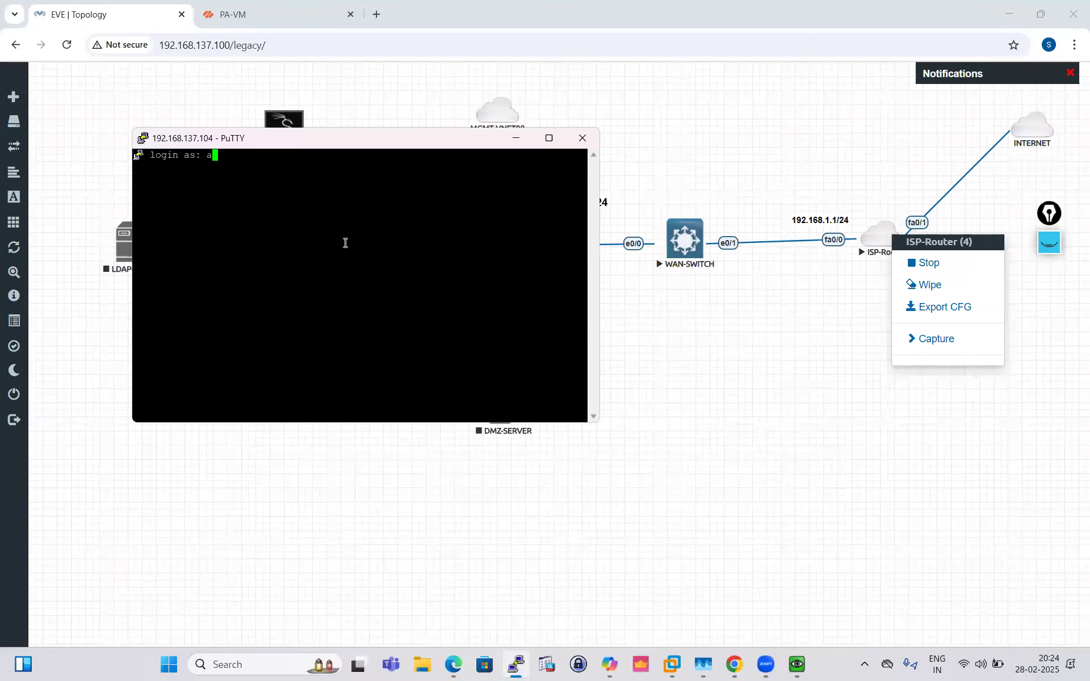
type("dmin")
key("Return")
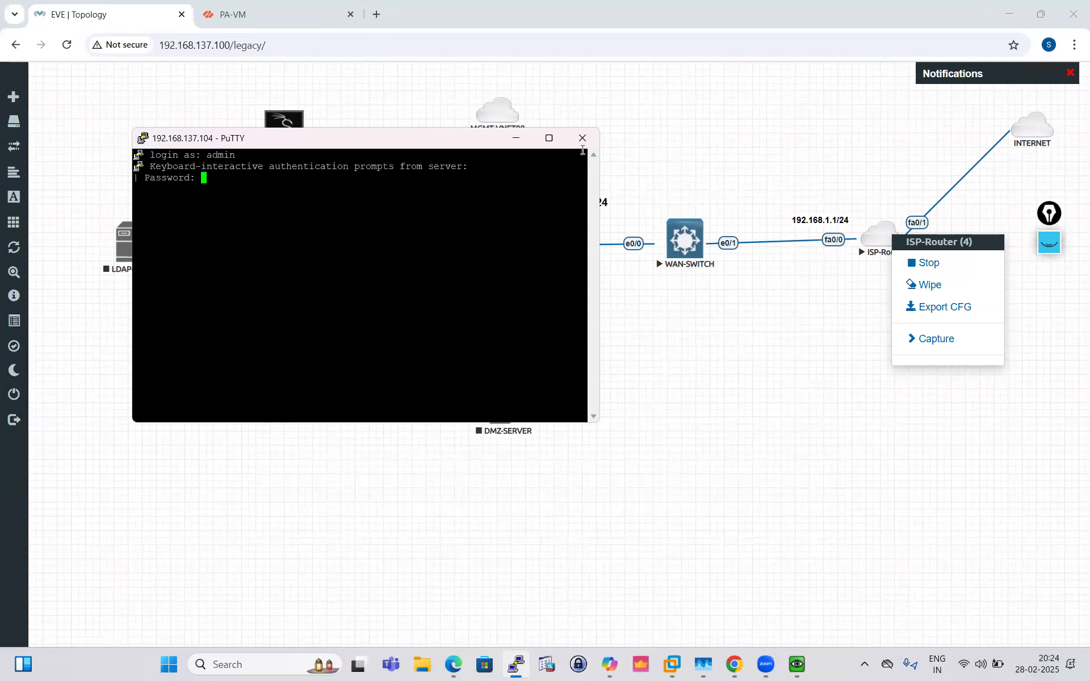
left_click(548, 138)
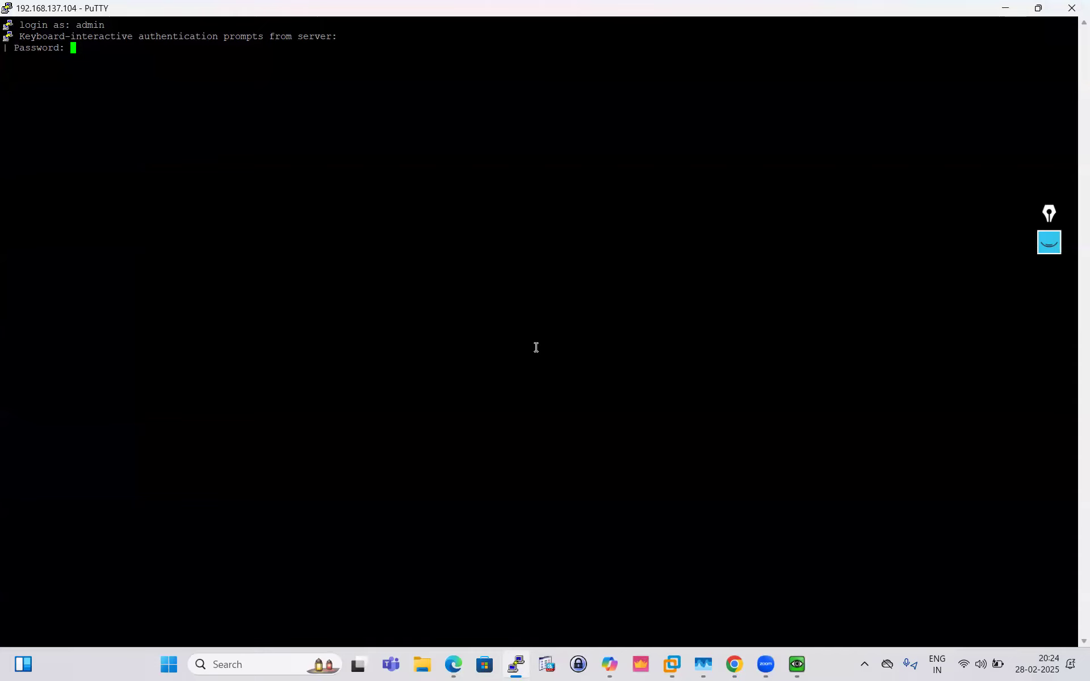
key("Return")
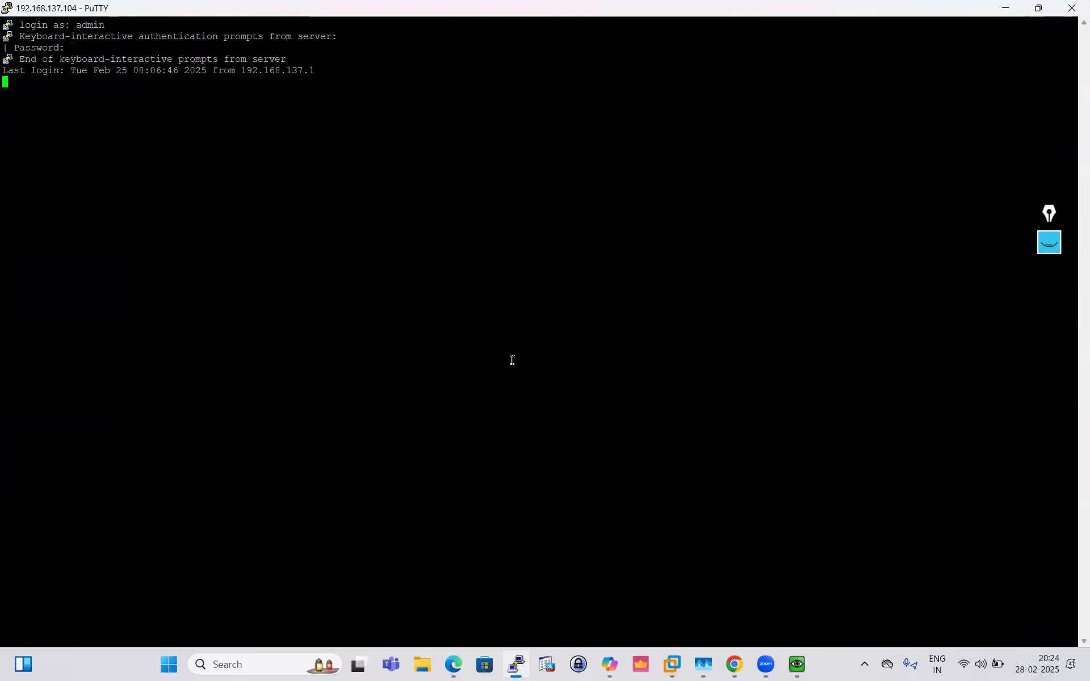
Increase the terminal font size in the current PuTTY session's appearance settings
left_click(6, 7)
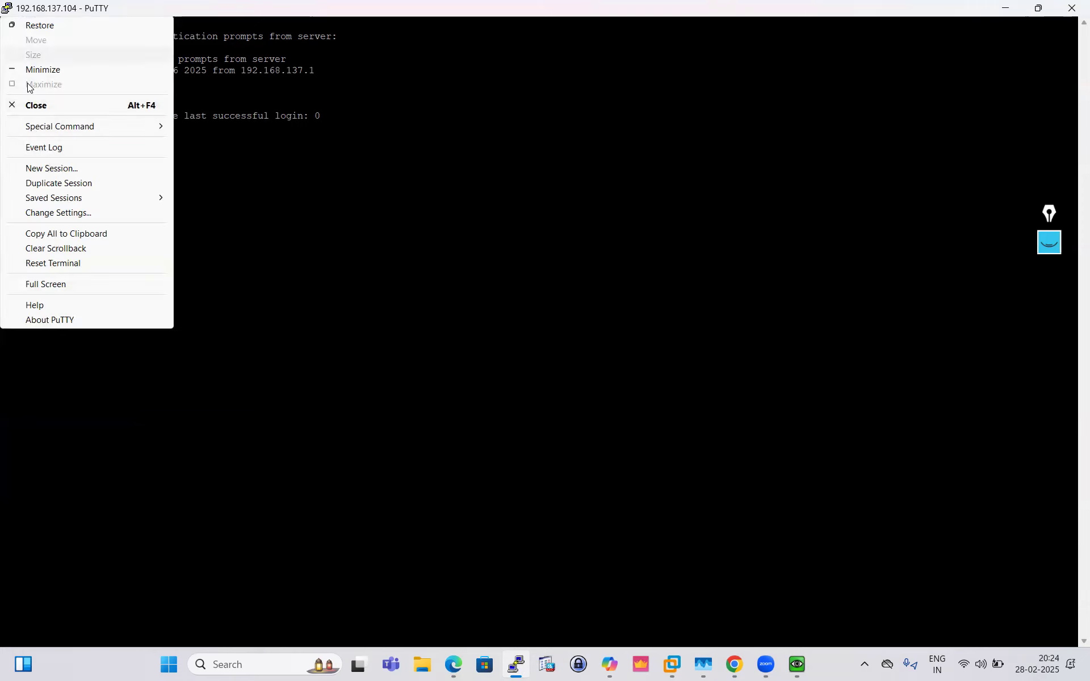
left_click(76, 216)
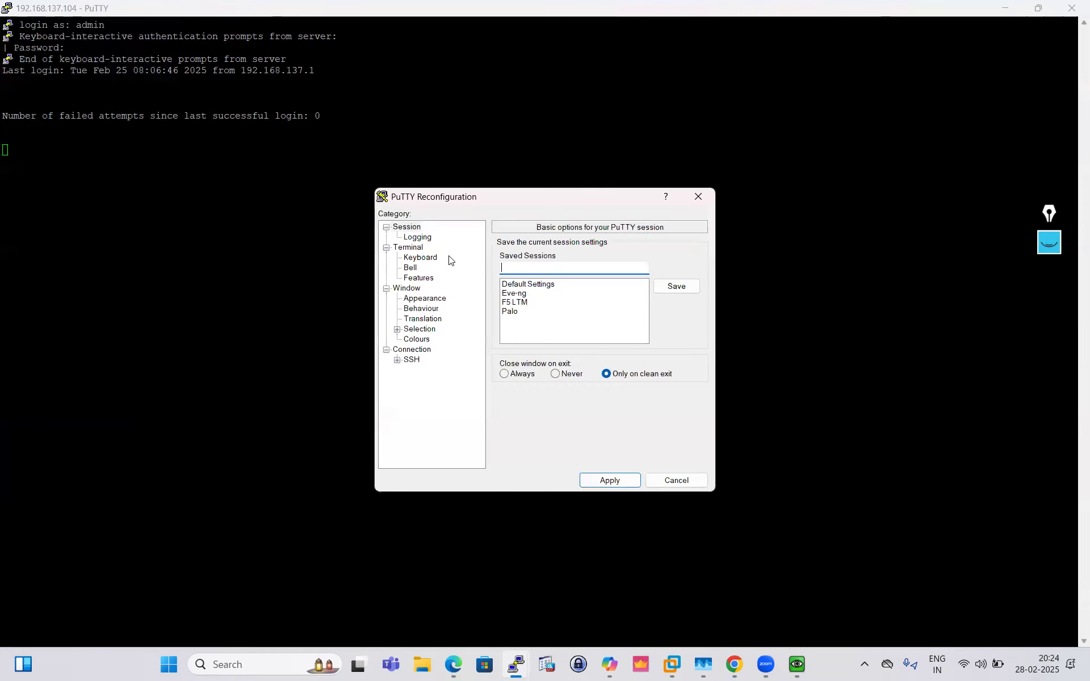
left_click(430, 300)
left_click(671, 328)
left_click(627, 381)
left_click(585, 616)
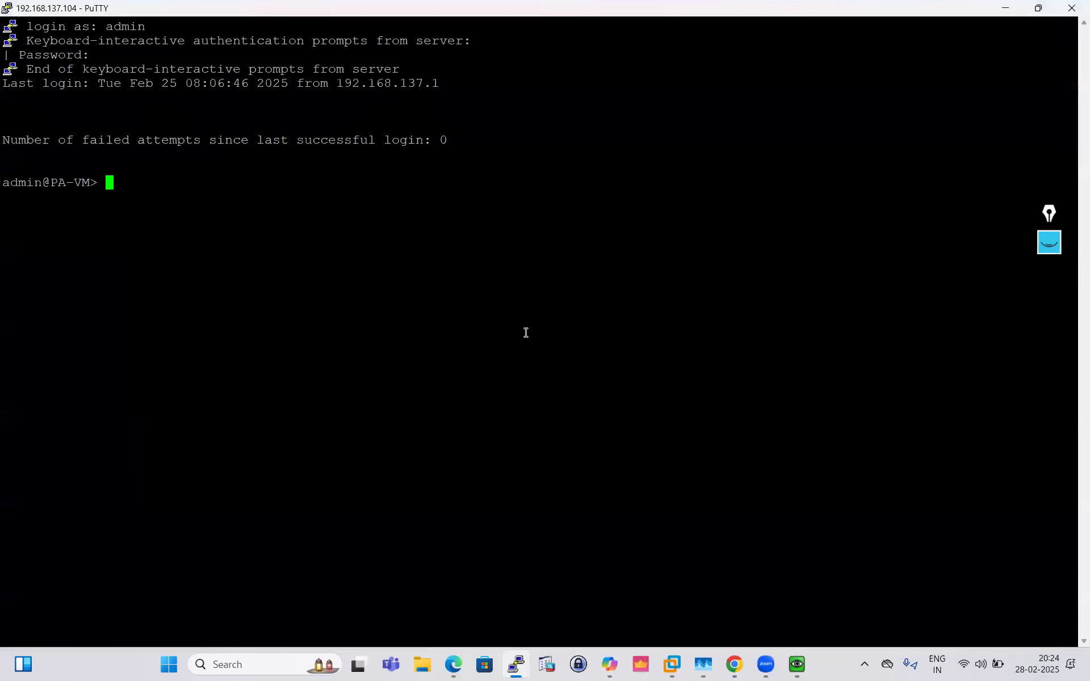
List all active sessions on the firewall with the command show session all
key("Return")
key("Return")
key("Return")
type("show se")
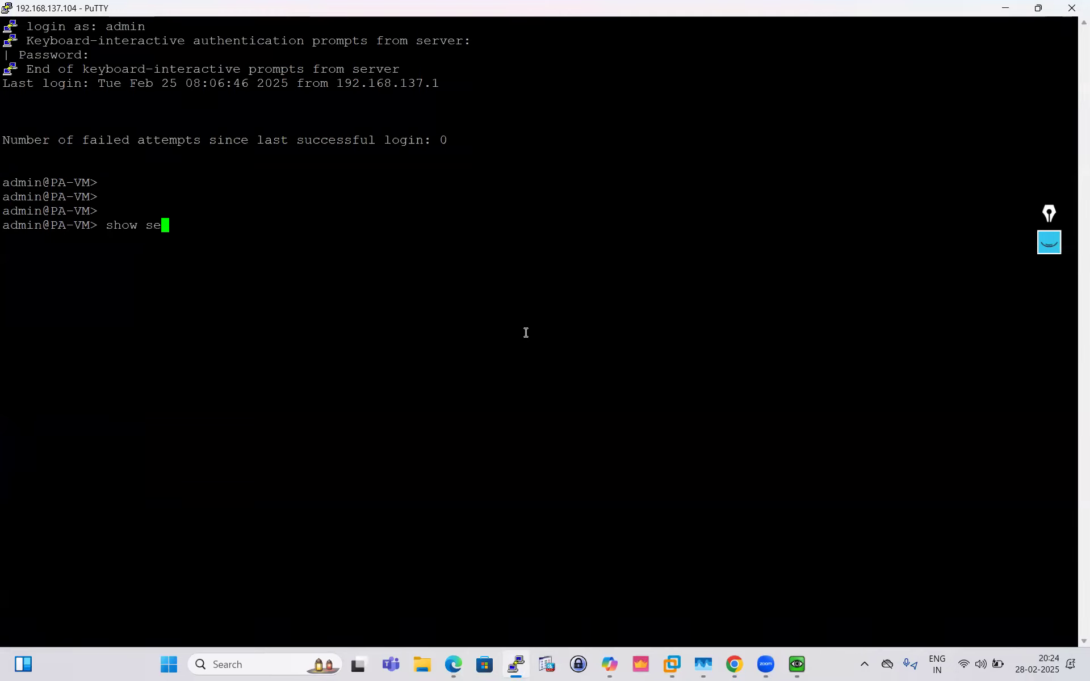
key("question")
type("ses")
key("Tab")
type("all")
key("Return")
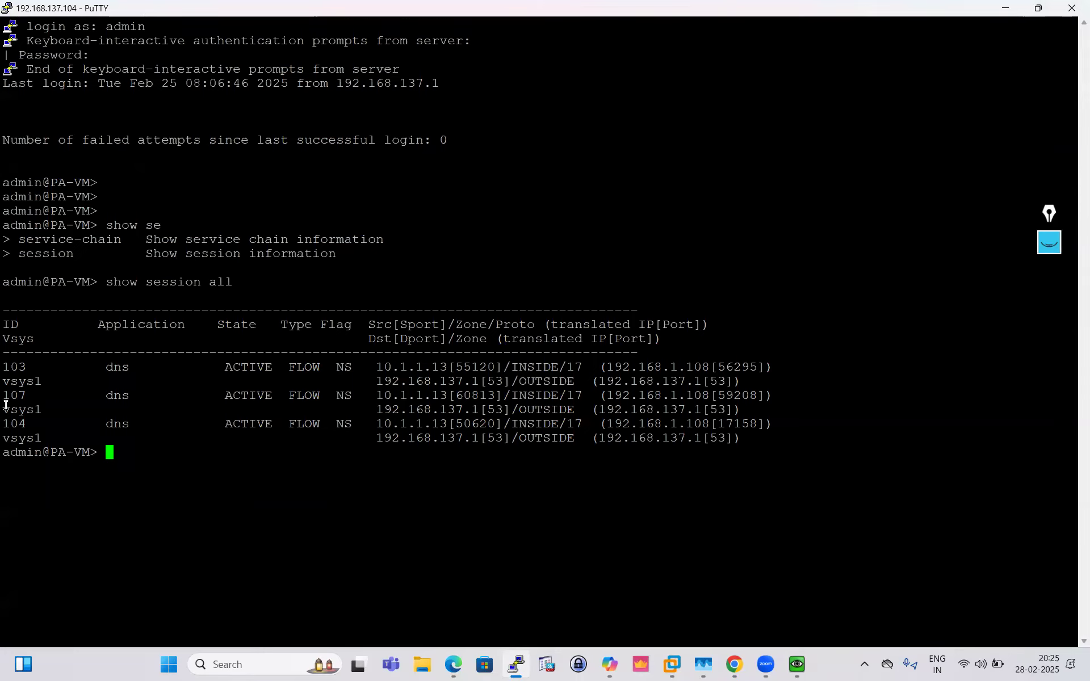
Examine the session table, focusing on the first DNS session's original source address, port and zone
left_click_drag(8, 294, 622, 504)
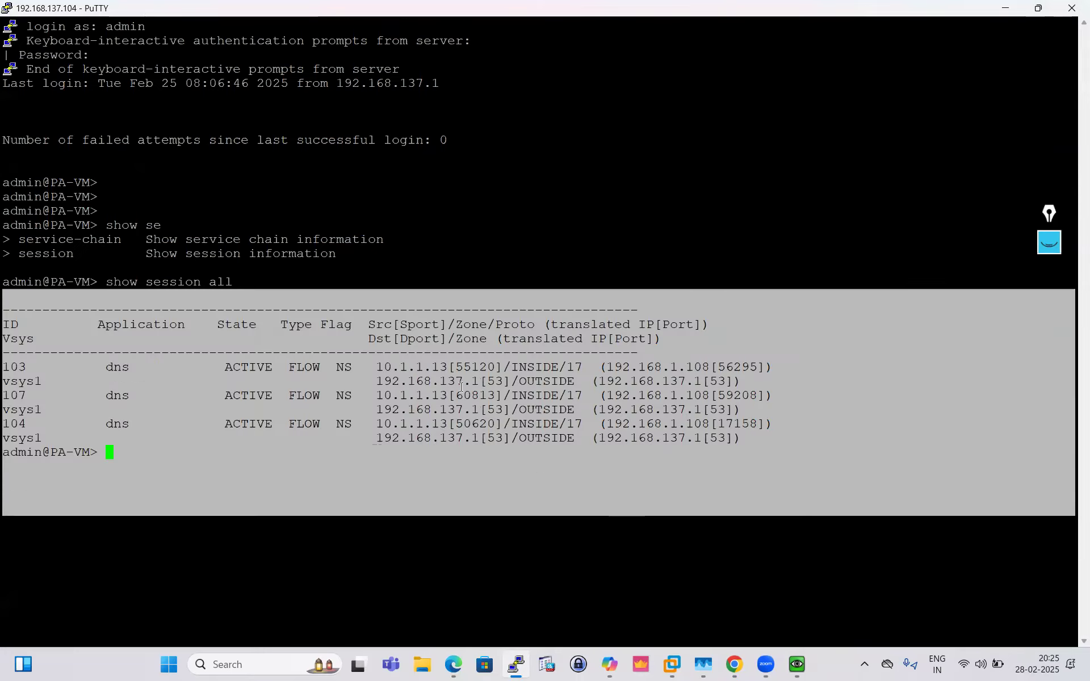
left_click_drag(371, 367, 472, 368)
left_click(487, 384)
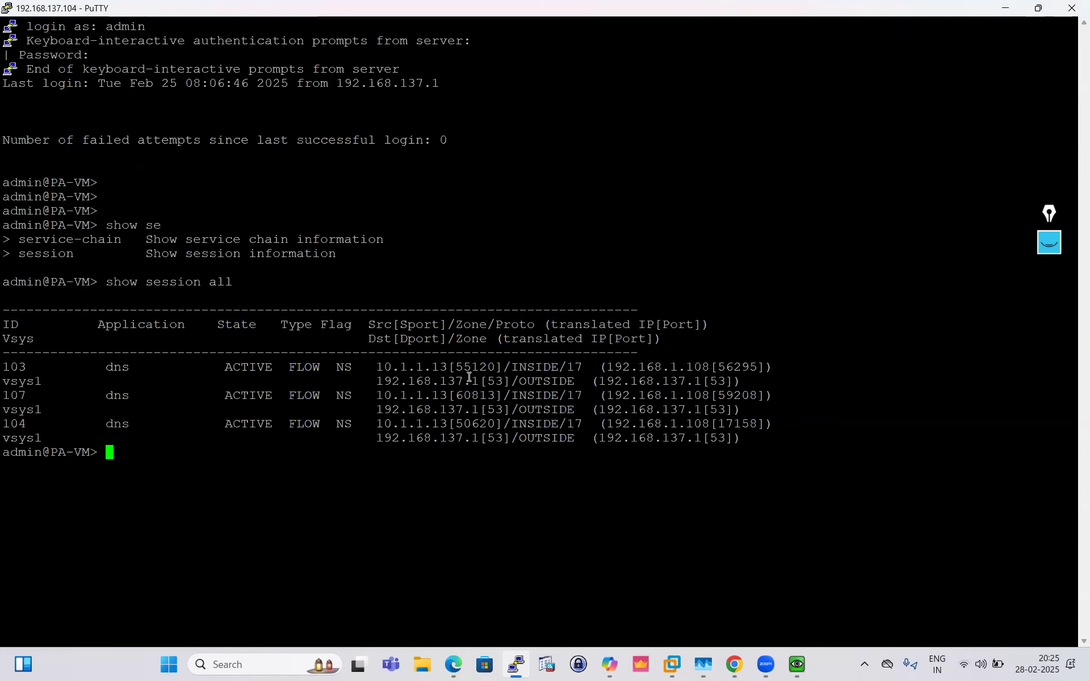
left_click_drag(377, 367, 130, 367)
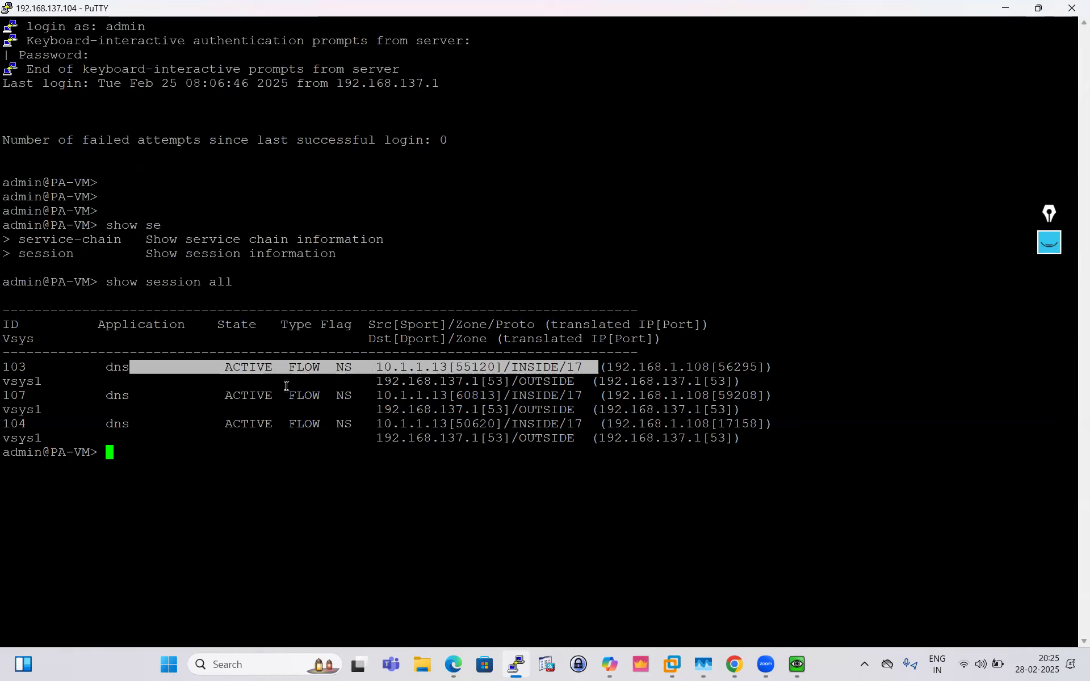
left_click(385, 392)
left_click_drag(598, 366, 137, 368)
left_click(358, 385)
left_click_drag(378, 366, 706, 368)
left_click(634, 387)
left_click(732, 379)
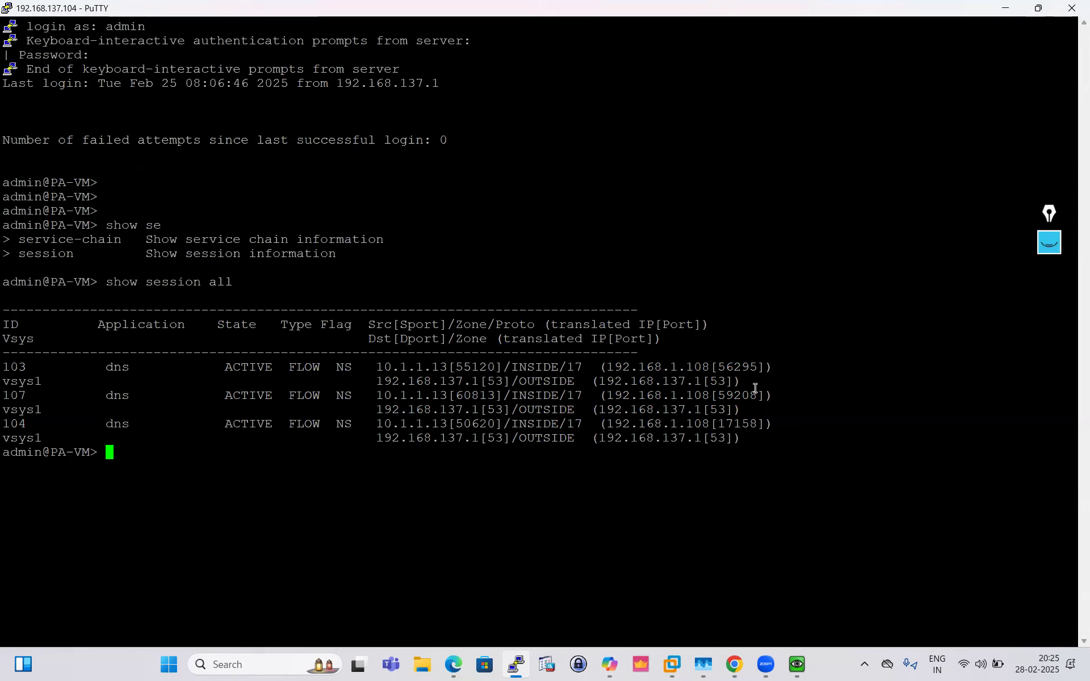
Compare the first DNS session's original source with its translated IP and port, and check its destination address
left_click_drag(593, 369, 805, 369)
left_click(806, 369)
left_click_drag(710, 368, 776, 368)
left_click(784, 377)
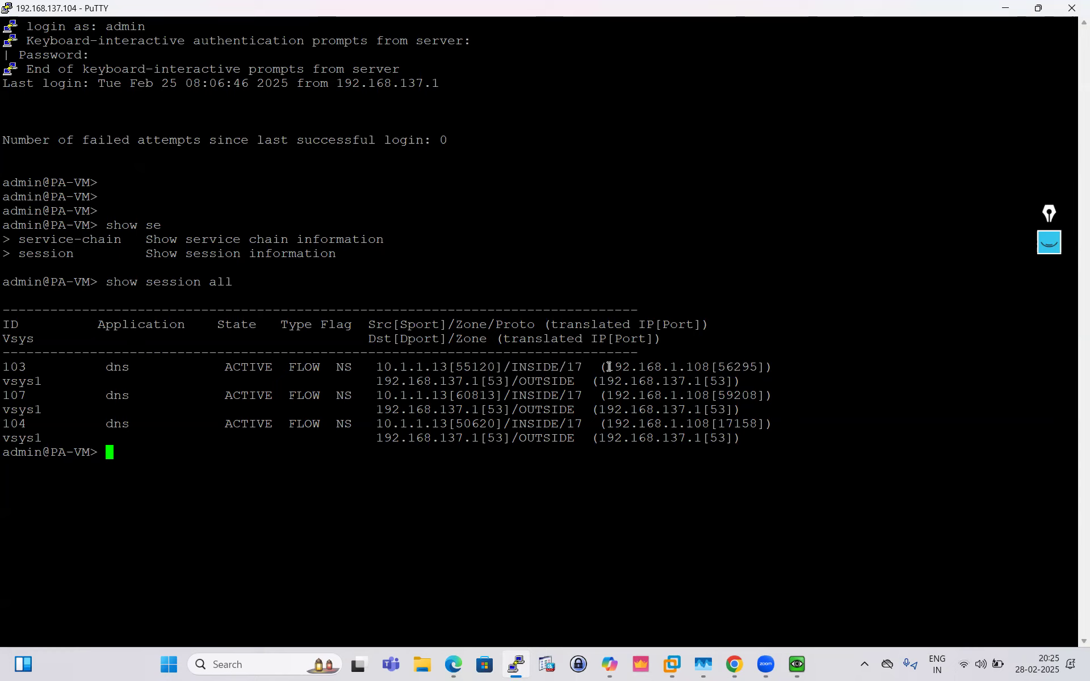
left_click_drag(767, 385, 5, 367)
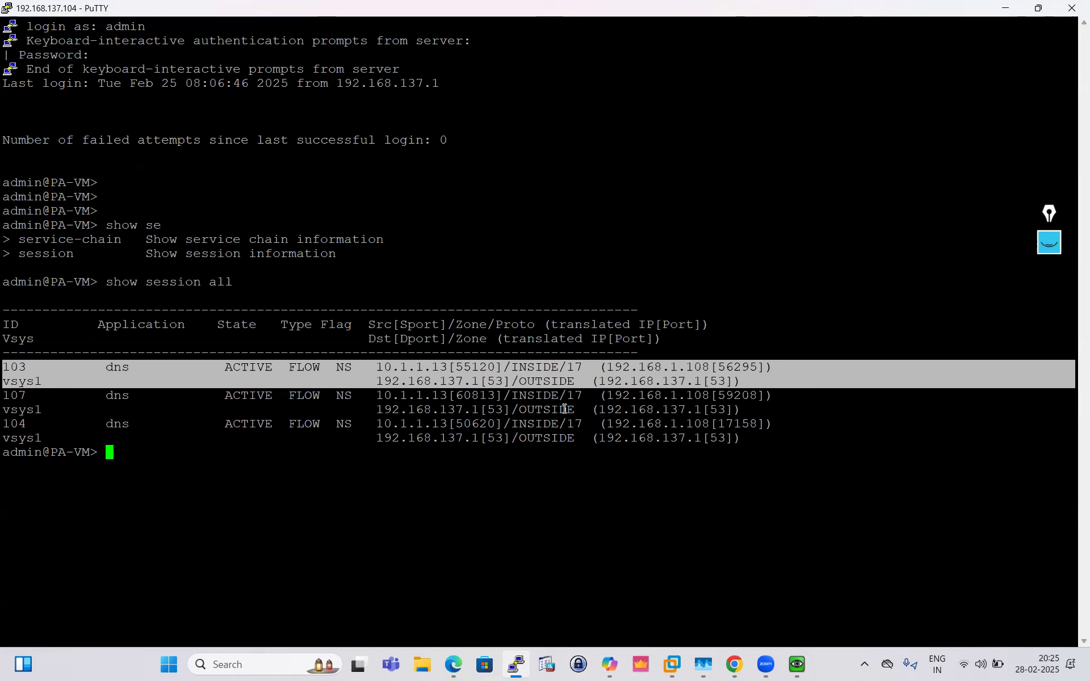
left_click_drag(371, 367, 639, 368)
left_click(629, 369)
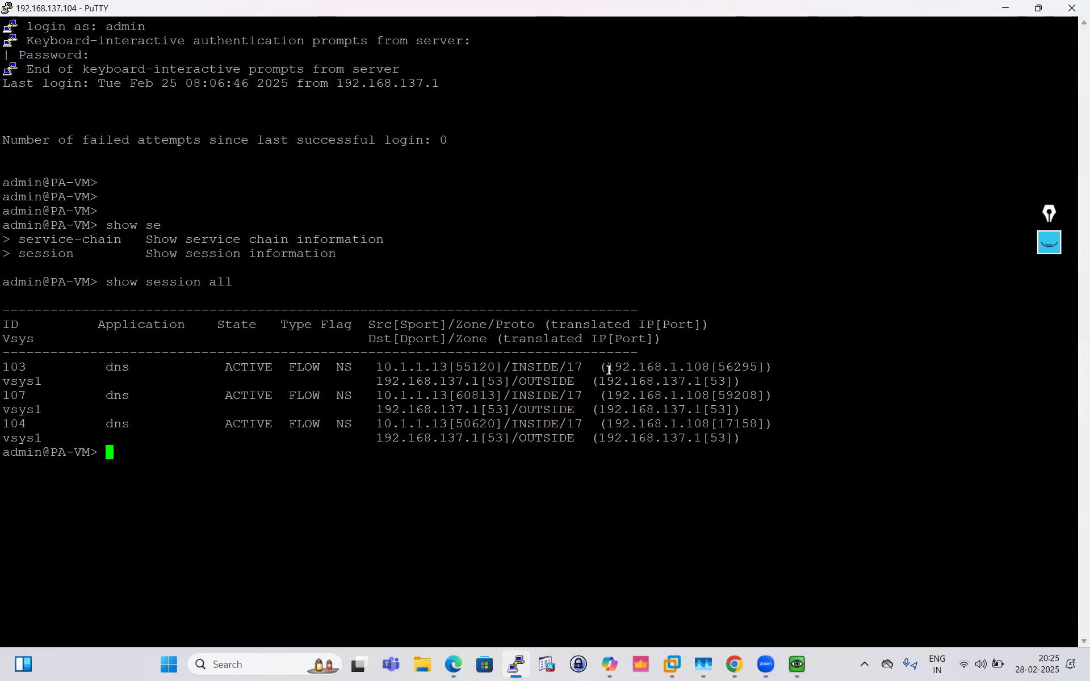
left_click_drag(371, 369, 471, 368)
left_click_drag(602, 368, 769, 372)
double_click(719, 368)
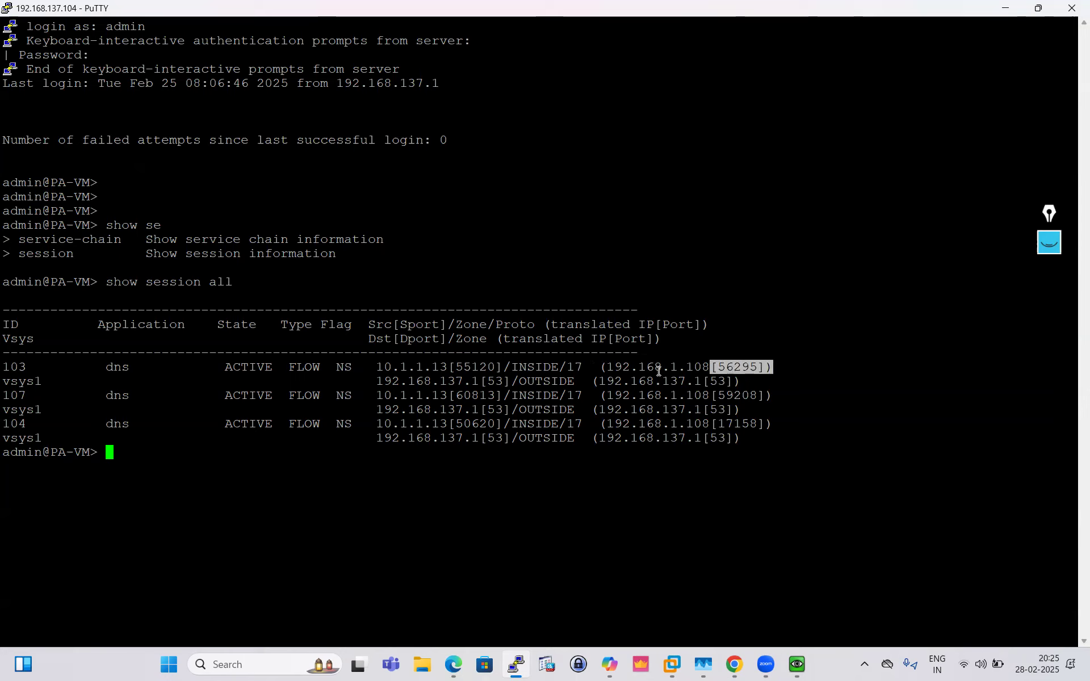
left_click(718, 367)
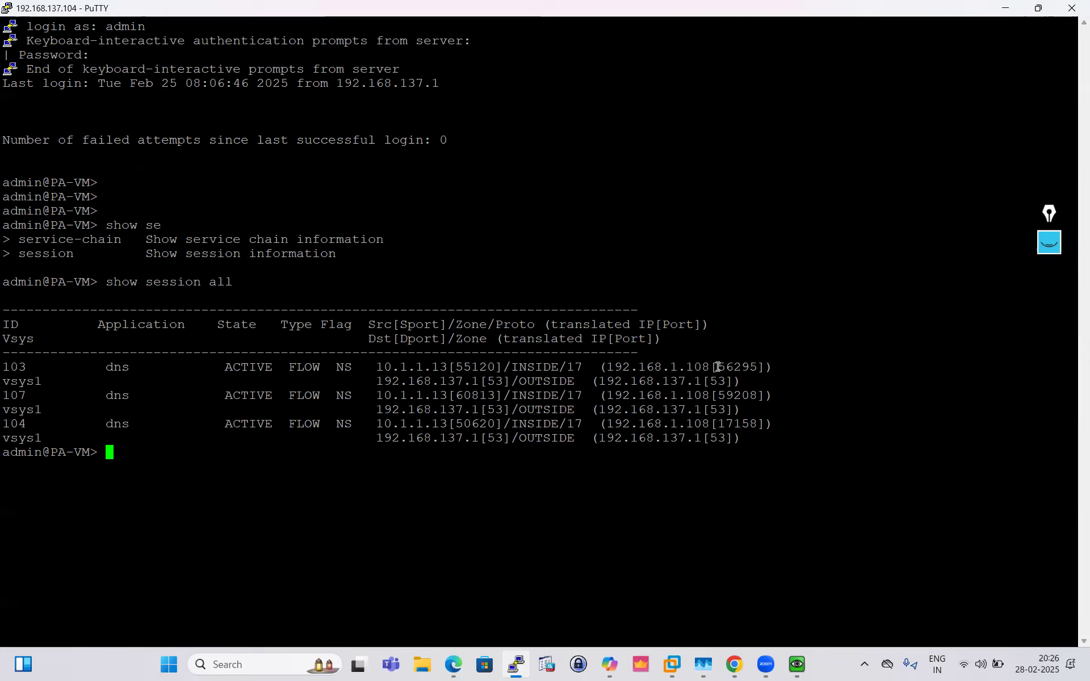
left_click_drag(710, 366, 607, 368)
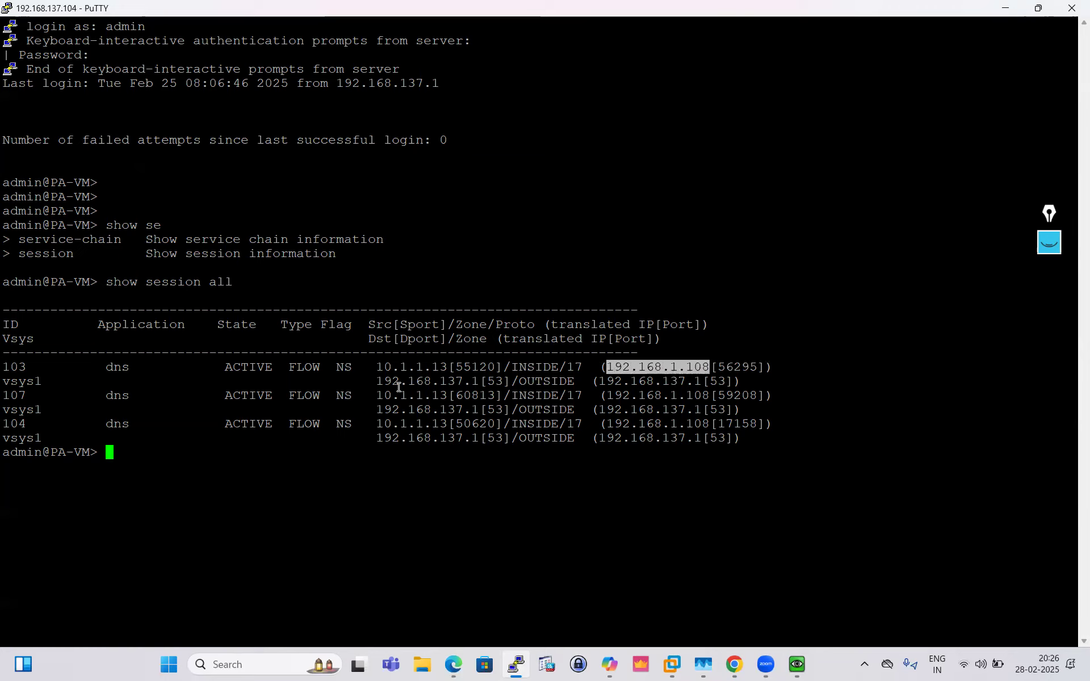
left_click_drag(377, 381, 476, 384)
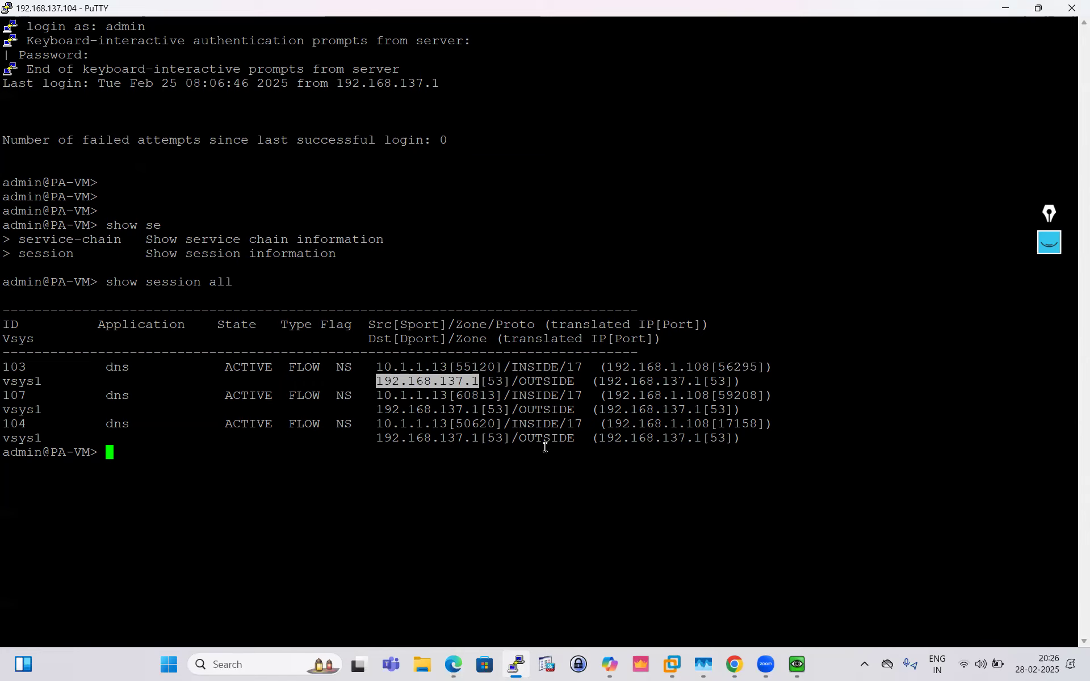
Switch to the Win virtual machine and open the IPv4 properties of its Ethernet adapter
left_click(797, 664)
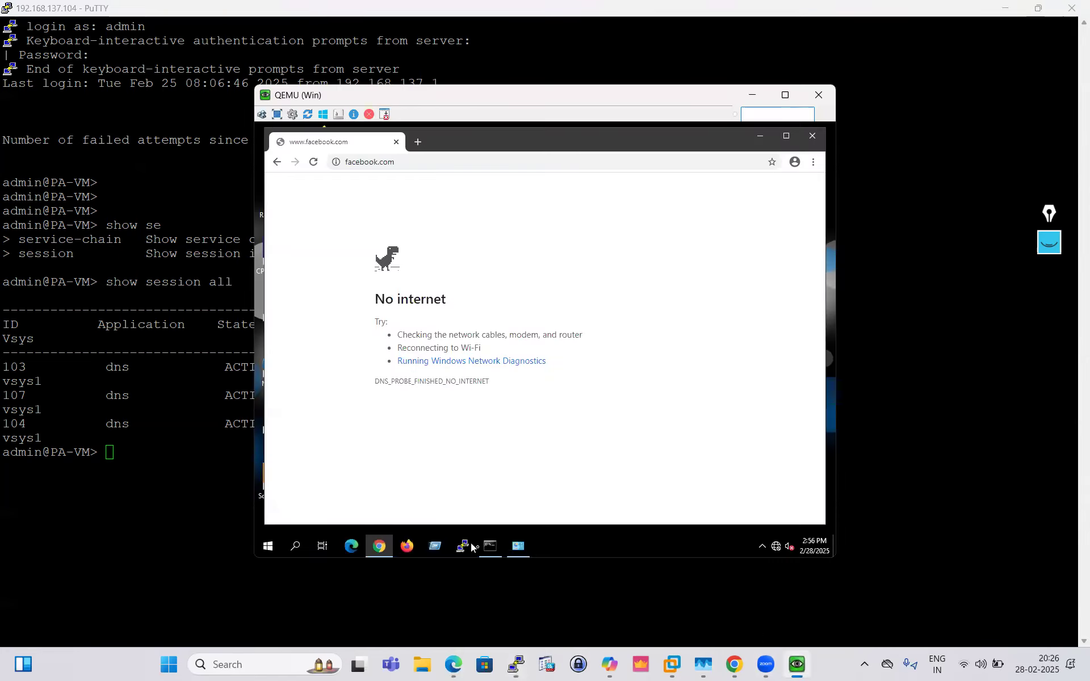
left_click(517, 546)
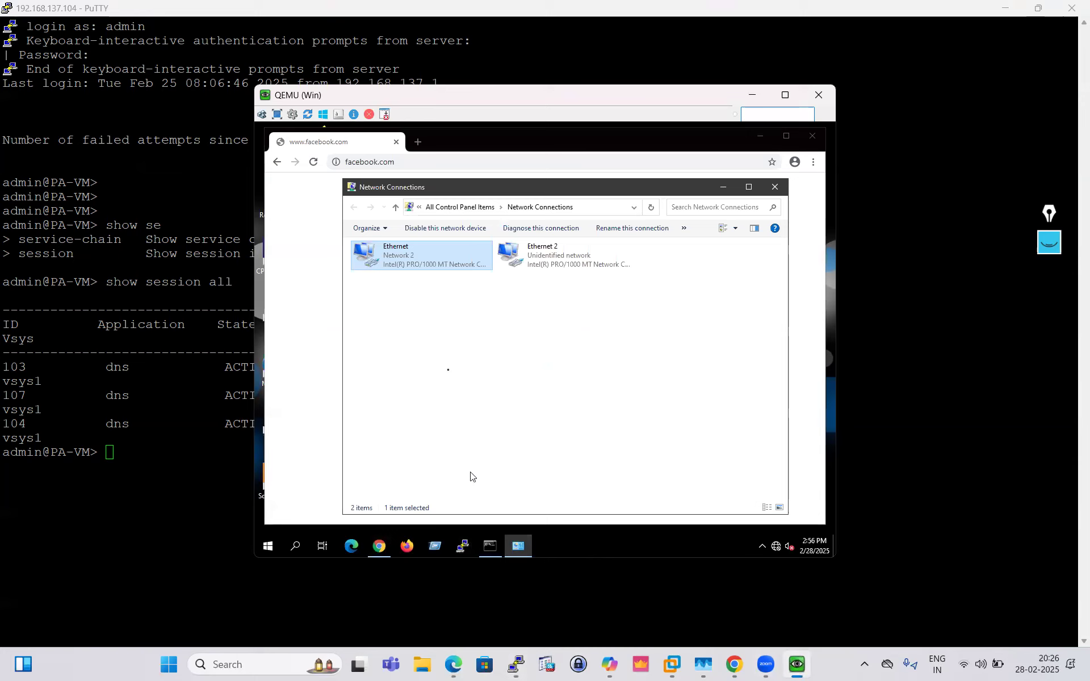
right_click(406, 267)
left_click(458, 377)
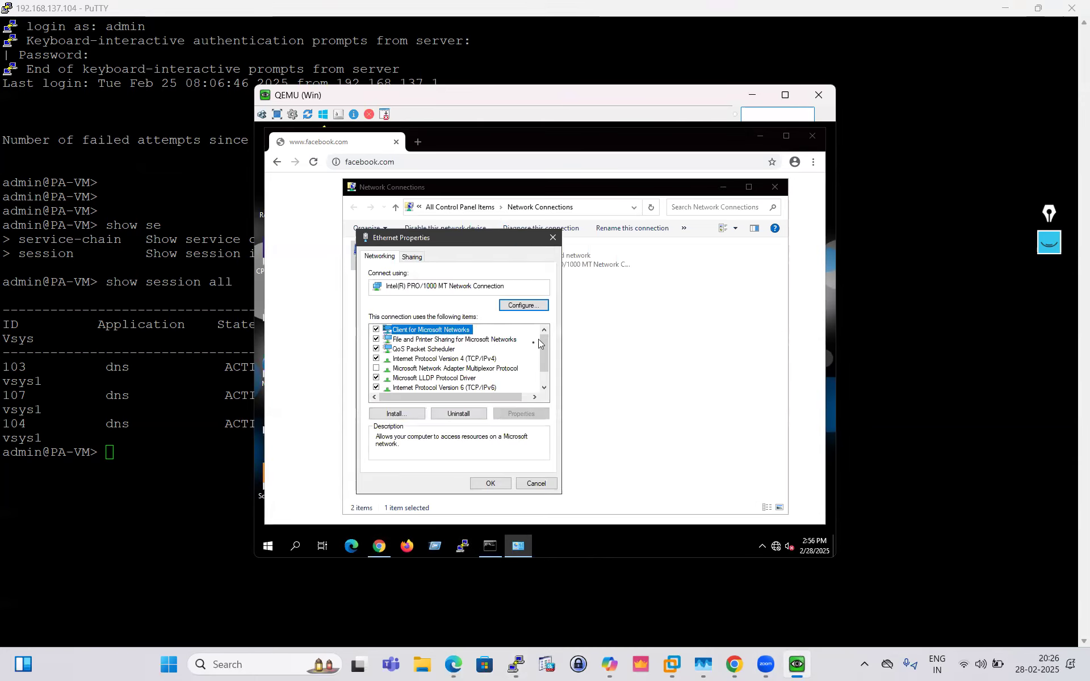
left_click(481, 359)
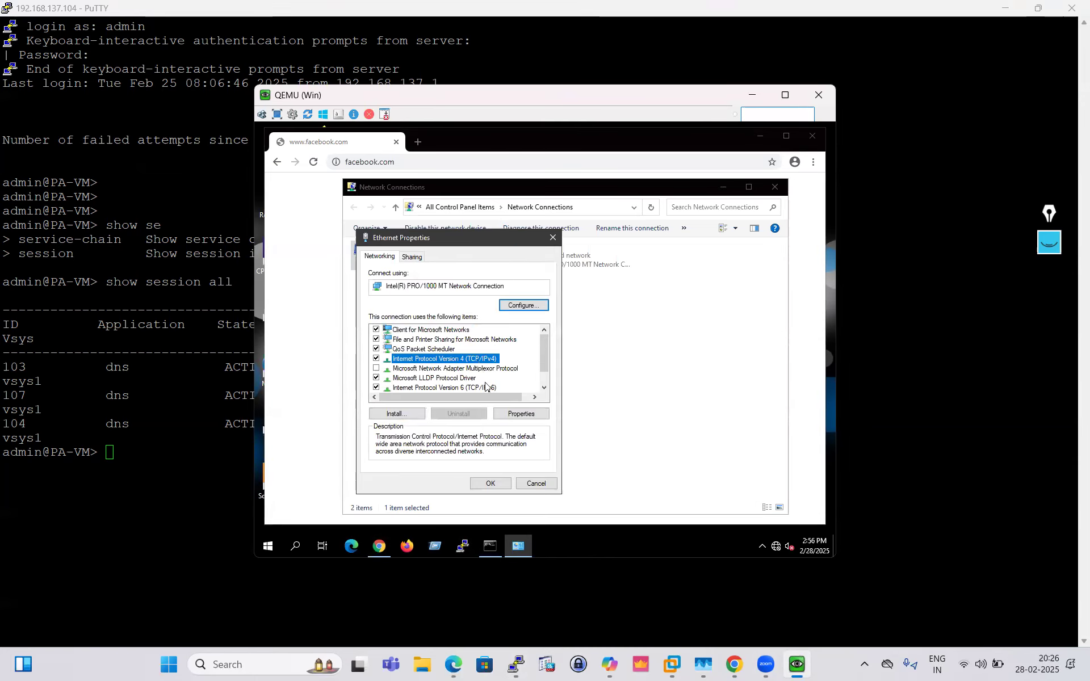
left_click(521, 414)
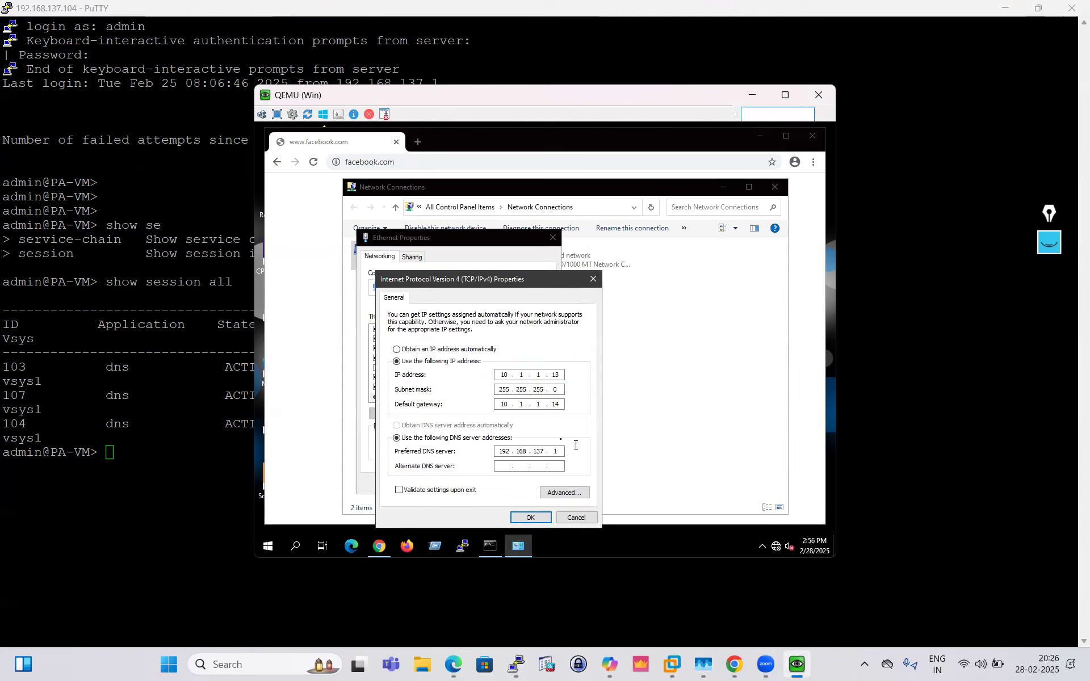
Return to the PuTTY session and examine the first DNS session's translated source address and its destination entry
left_click(751, 96)
left_click(527, 396)
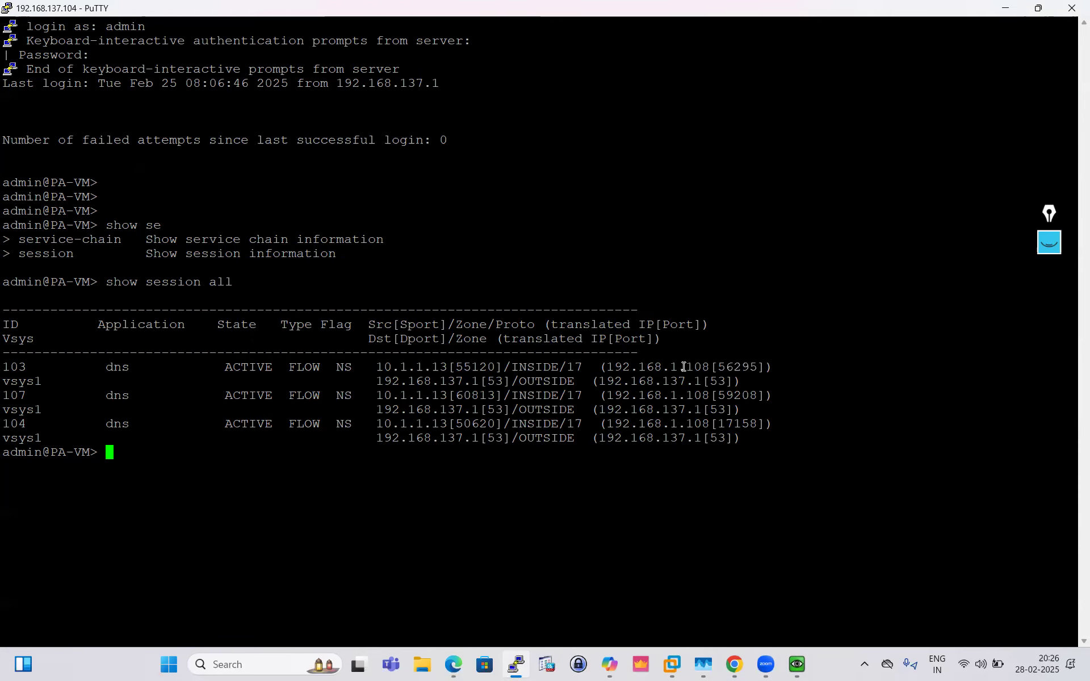
left_click_drag(611, 368, 705, 362)
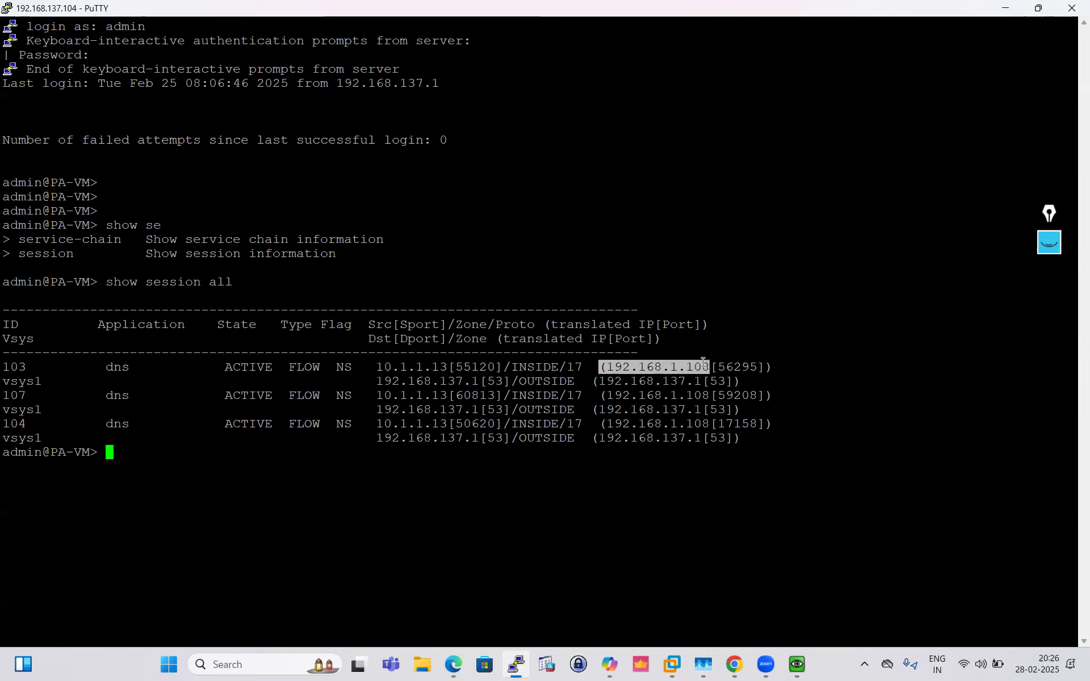
left_click_drag(378, 381, 739, 379)
double_click(749, 381)
Display the firewall's active NAT rules with the command show running nat-policy
left_click(243, 449)
key("Return")
key("Return")
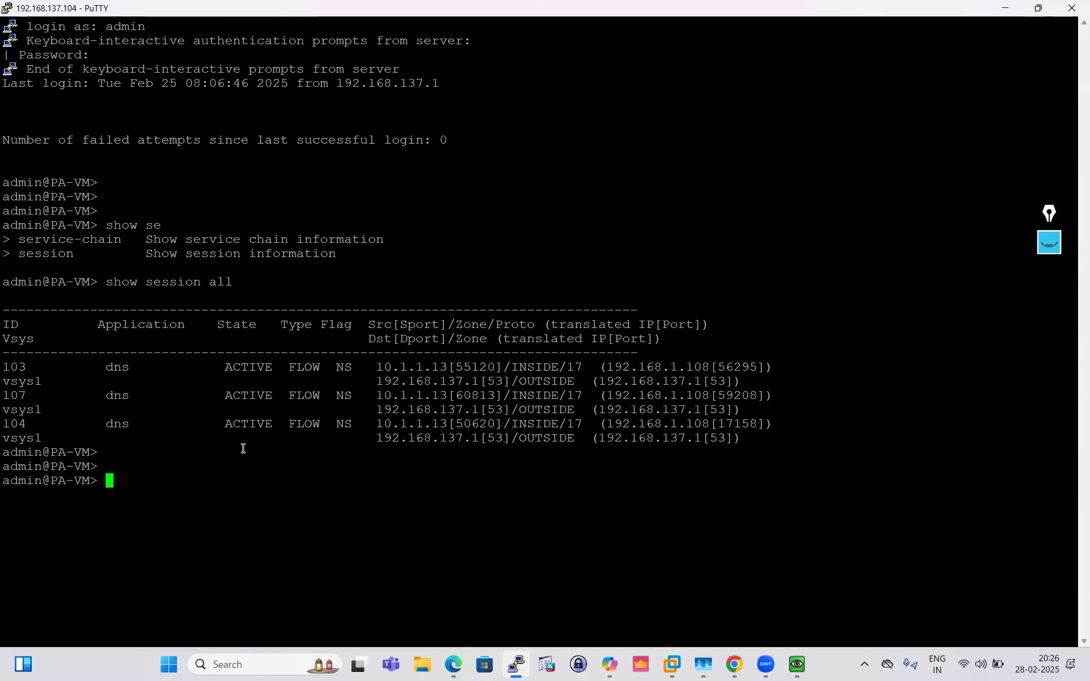
type("show ")
type("ru?")
type("n")
key("Tab")
type("nat-p")
key("Tab")
key("Return")
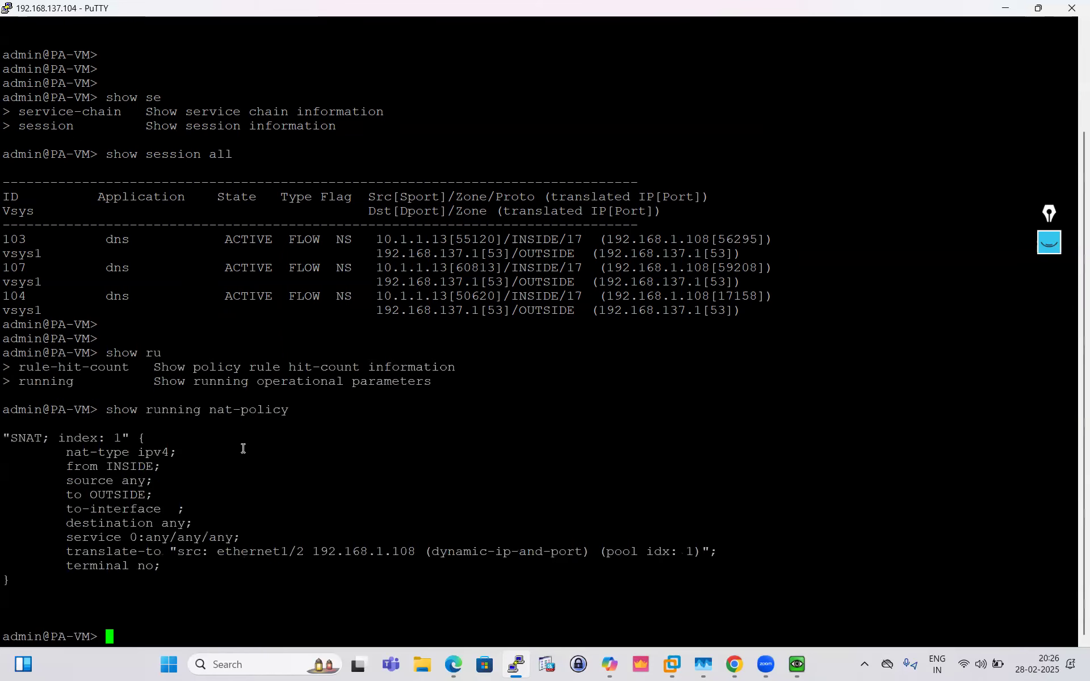
Examine the SNAT rule's source and destination zones, destination, and translated interface address in the NAT policy output
key("Return")
key("Return")
key("Return")
key("Return")
key("Return")
key("Return")
key("Return")
key("Return")
key("Return")
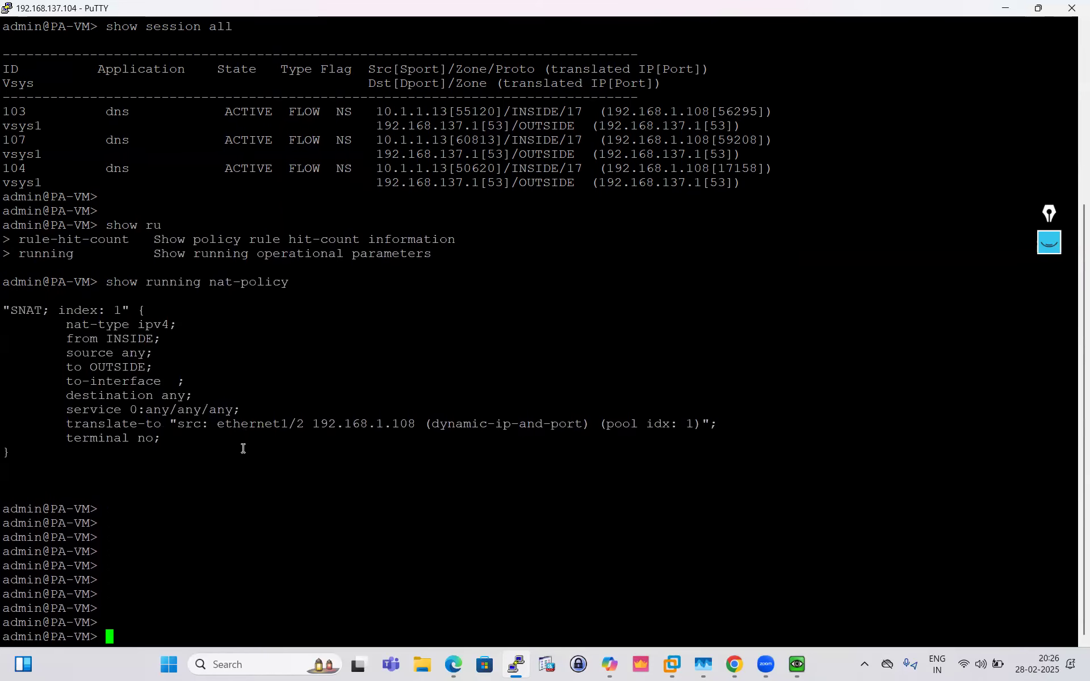
left_click_drag(21, 301, 197, 440)
left_click(177, 447)
left_click_drag(107, 339, 156, 348)
left_click_drag(70, 368, 163, 359)
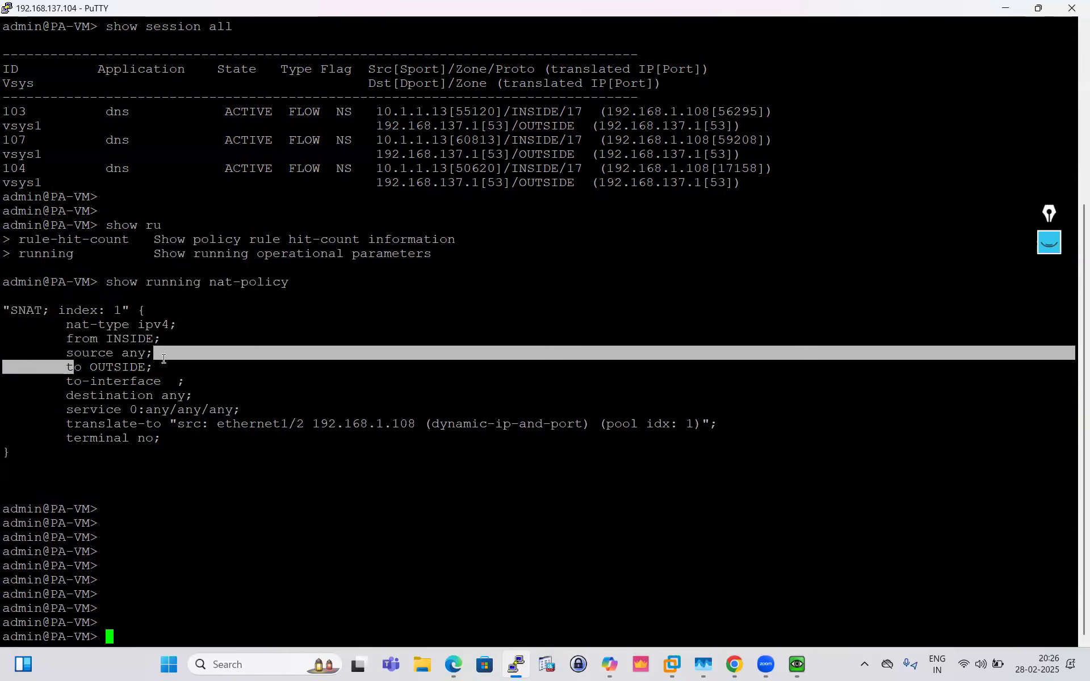
left_click_drag(70, 397, 204, 387)
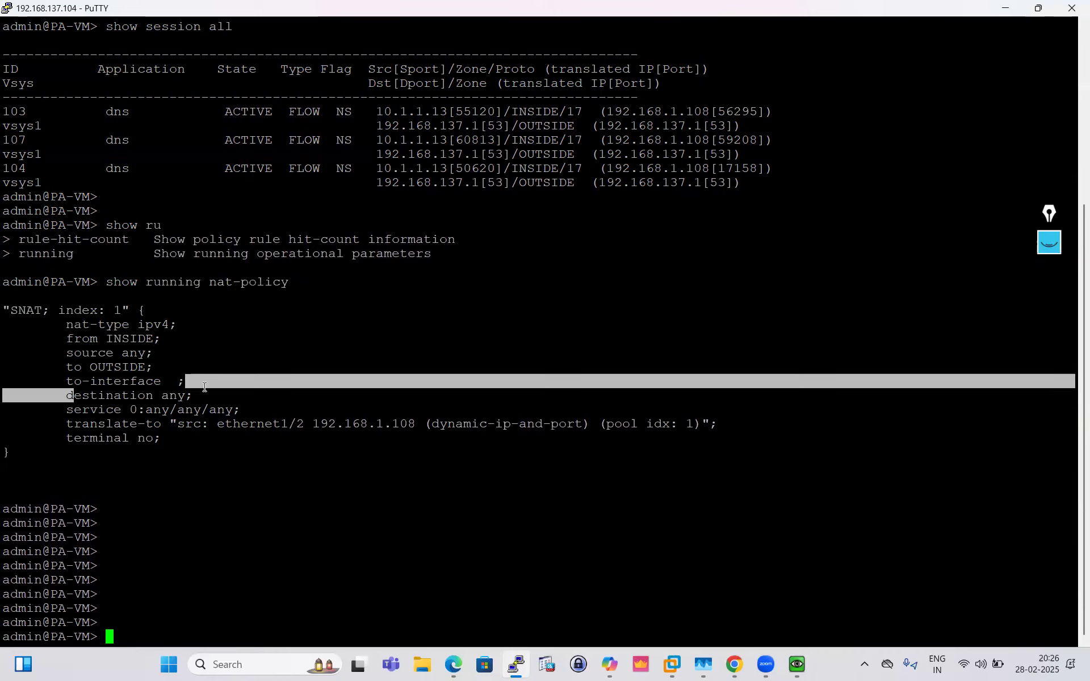
left_click(124, 434)
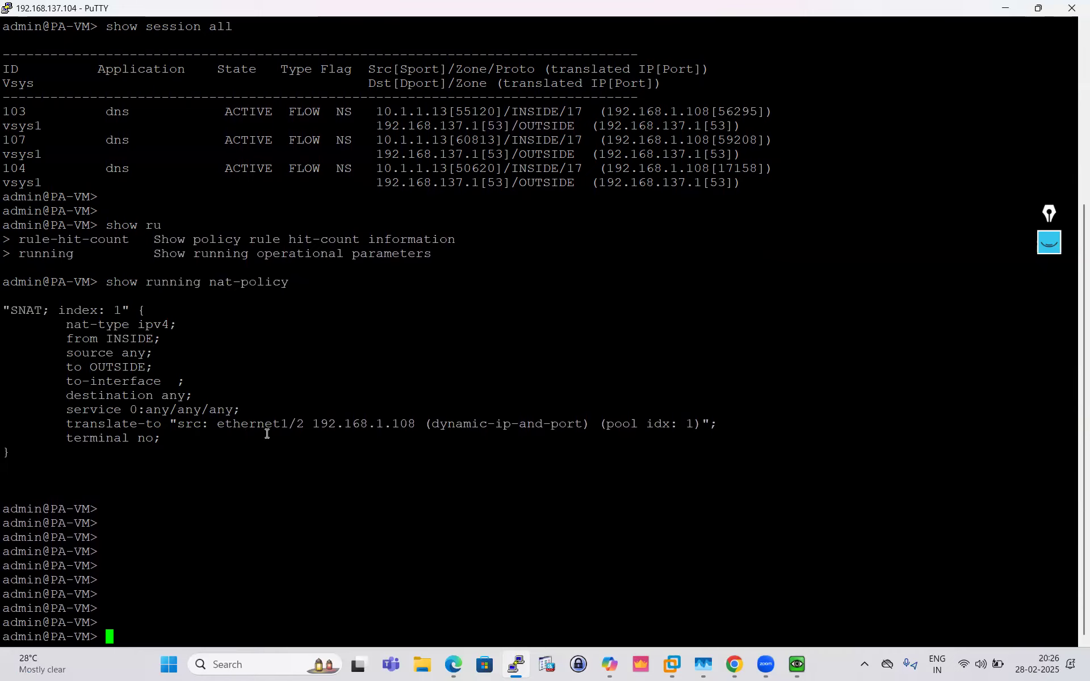
left_click_drag(310, 429, 724, 423)
Switch to Chrome to review the ISP router's addressing in the EVE topology and the firewall's virtual routers
left_click(735, 665)
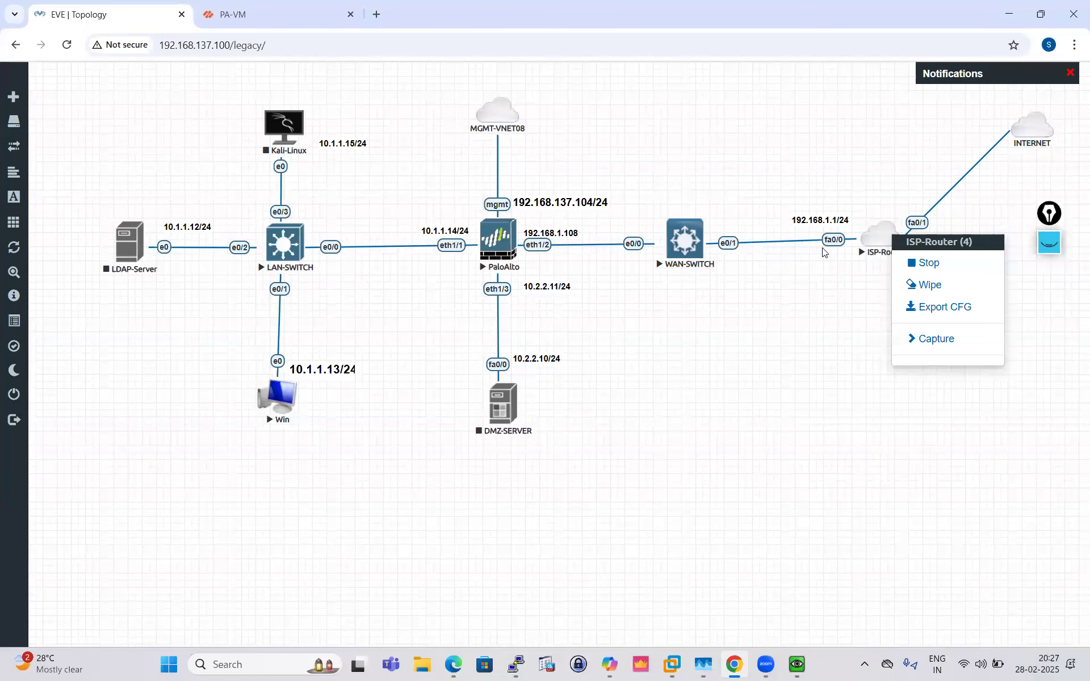
left_click(827, 306)
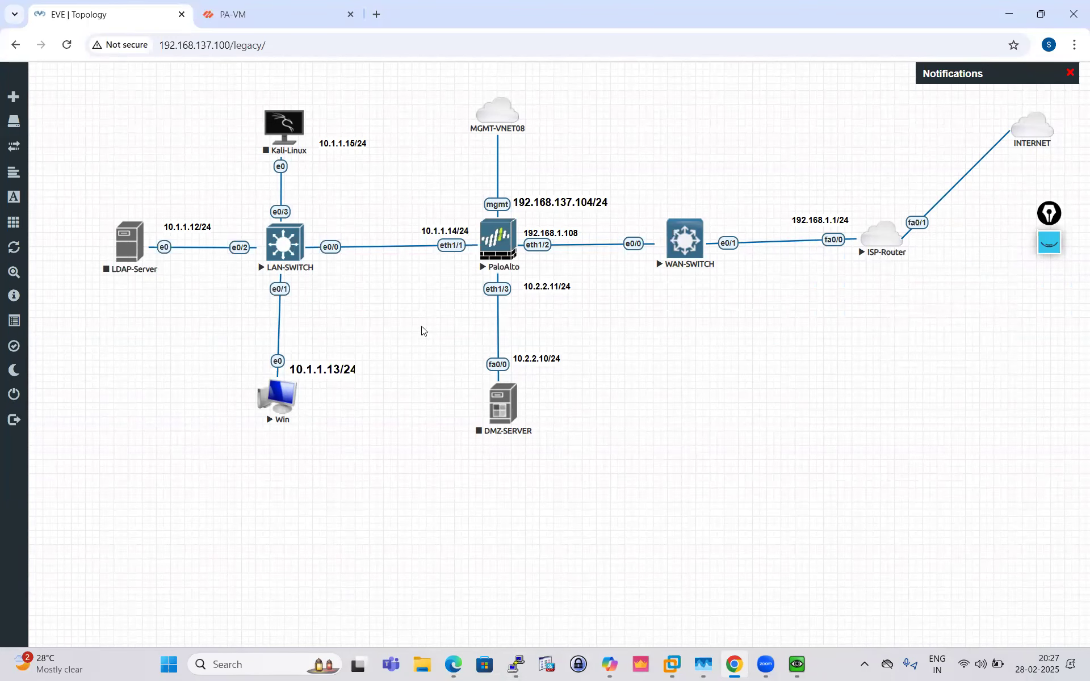
left_click(273, 8)
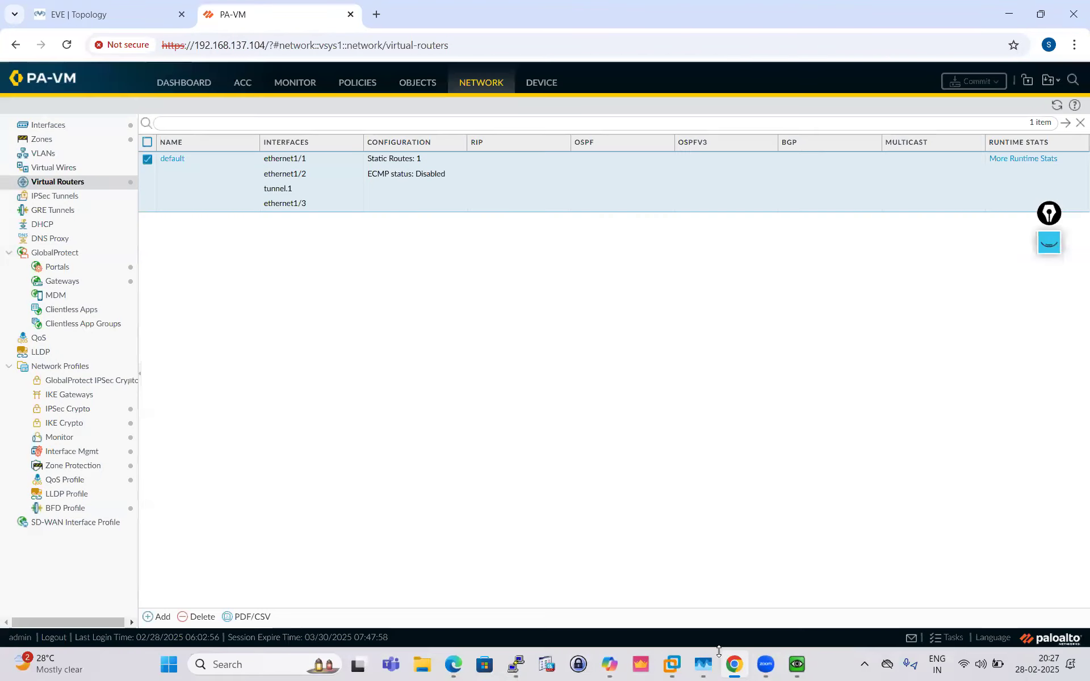
Set the Win host's alternate DNS server to 192.168.1.1, apply the adapter settings, and reload facebook.com in its browser
left_click(796, 665)
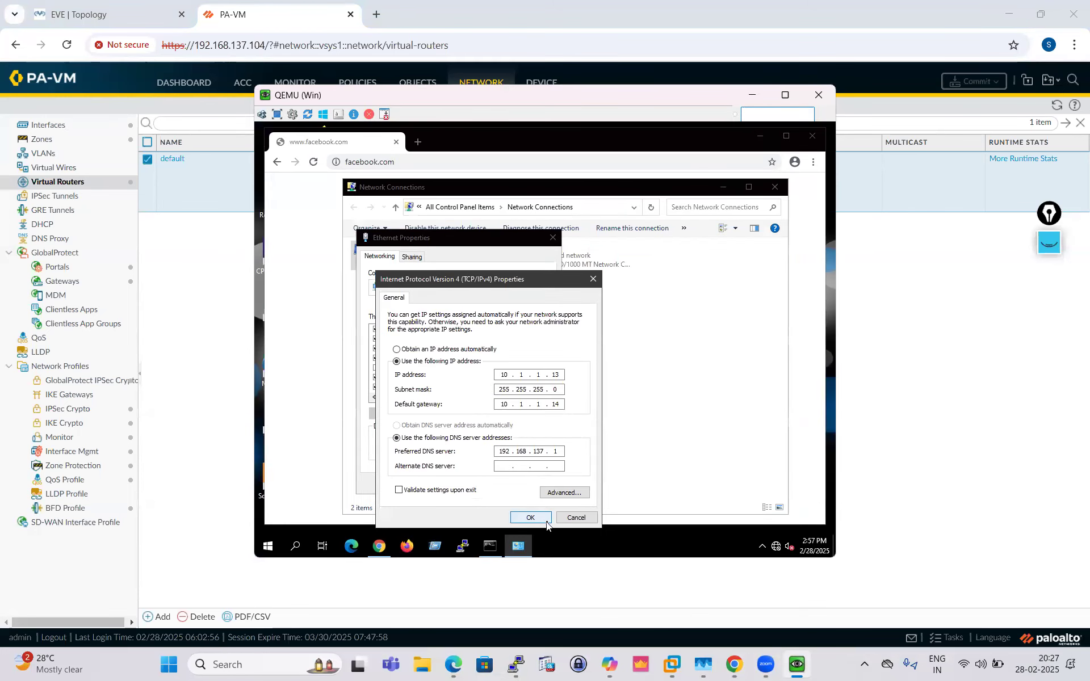
left_click(514, 469)
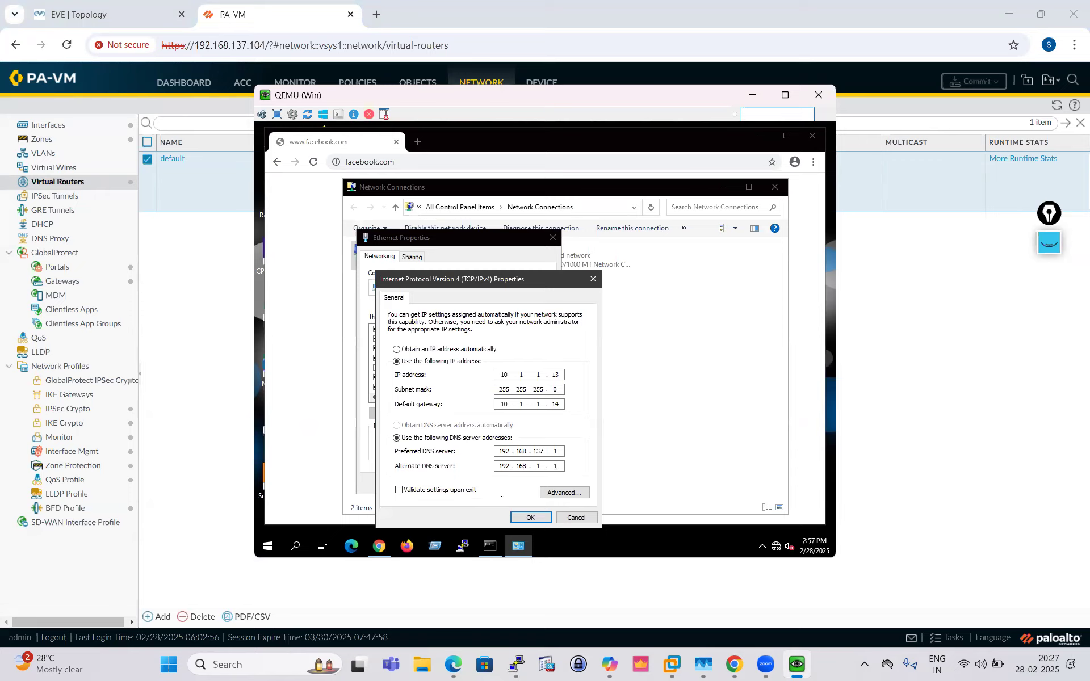
left_click(528, 518)
left_click(492, 484)
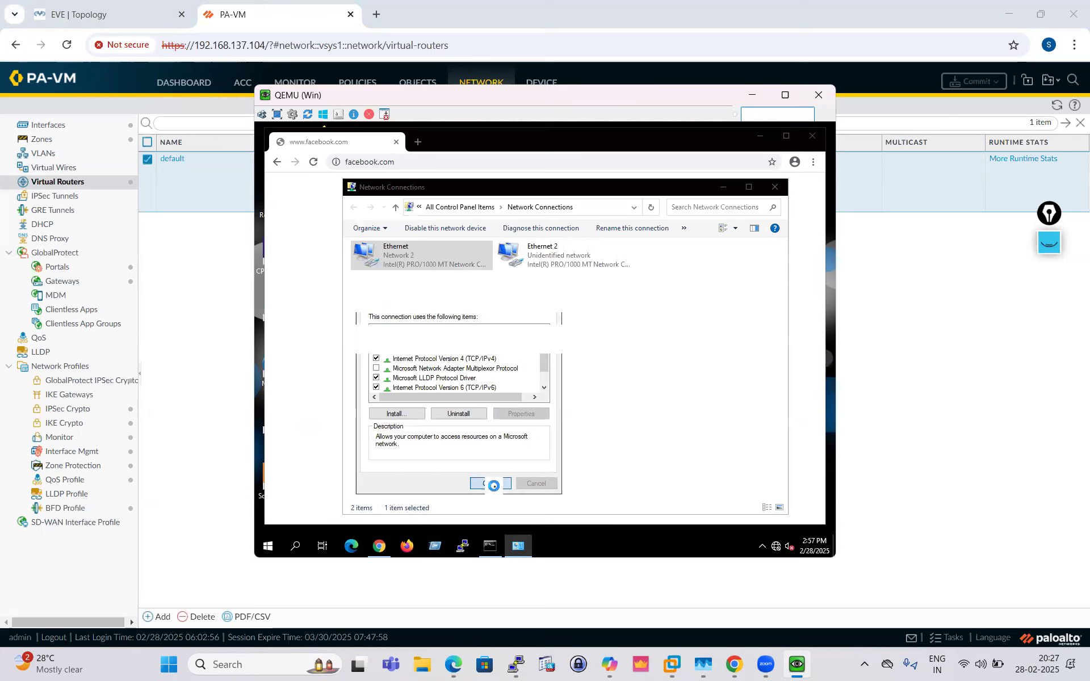
left_click(769, 190)
left_click(313, 167)
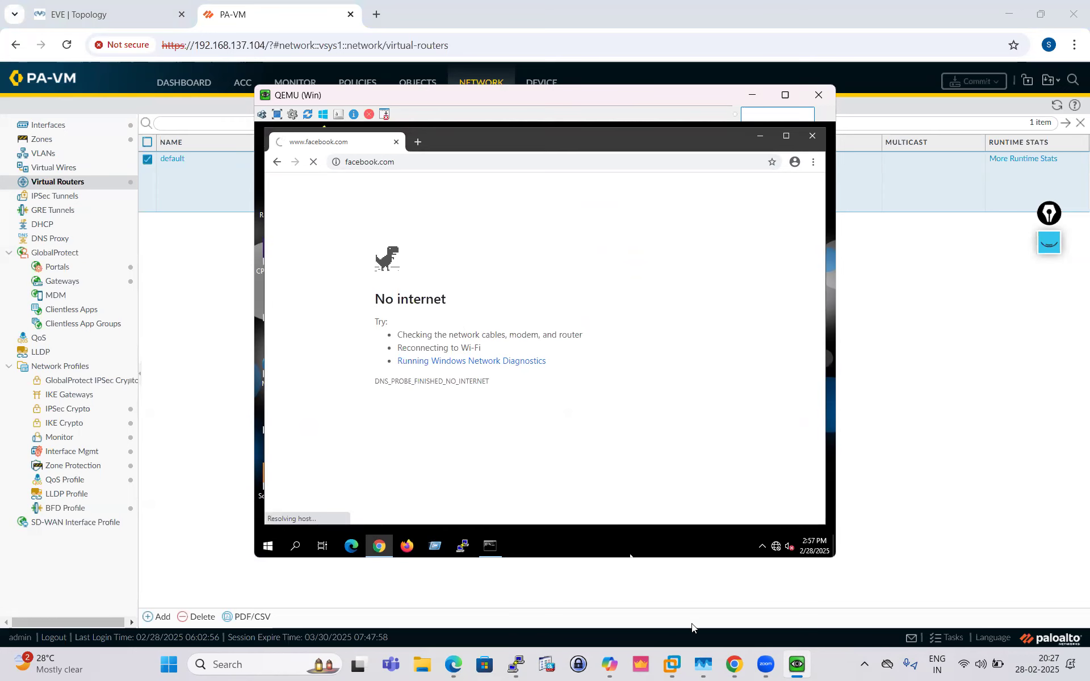
From the firewall's PuTTY session, ping host 192.168.1.1 with source 192.168.1.108, checking the topology for the ISP router's address, and stop the ping
mouse_move(516, 664)
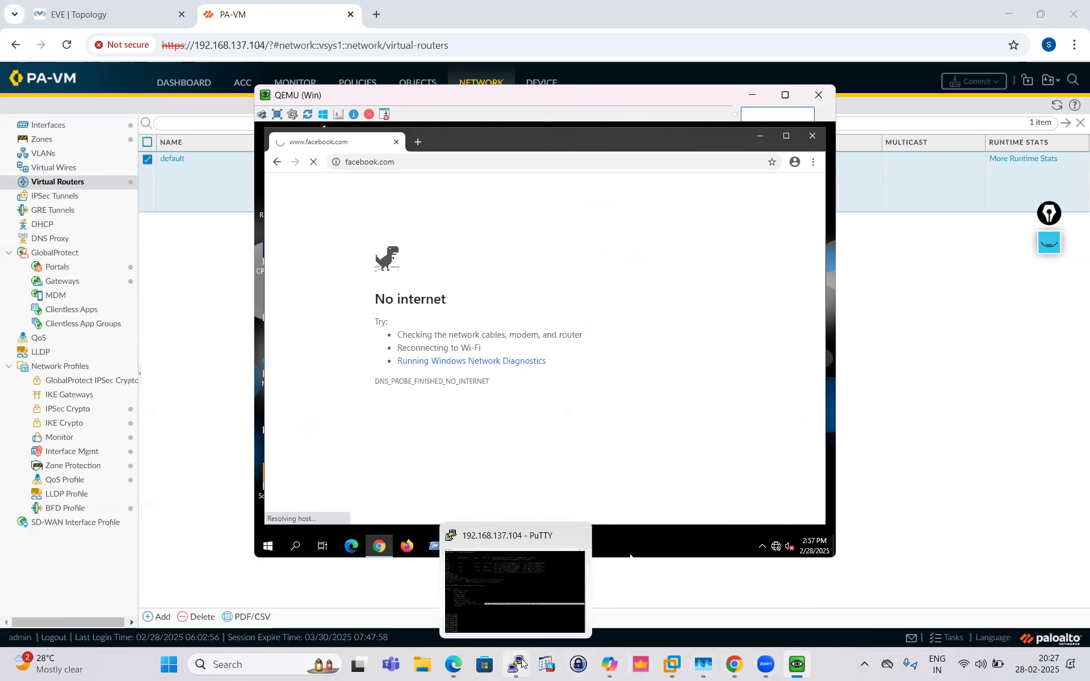
left_click(531, 595)
left_click(455, 504)
type("ping ")
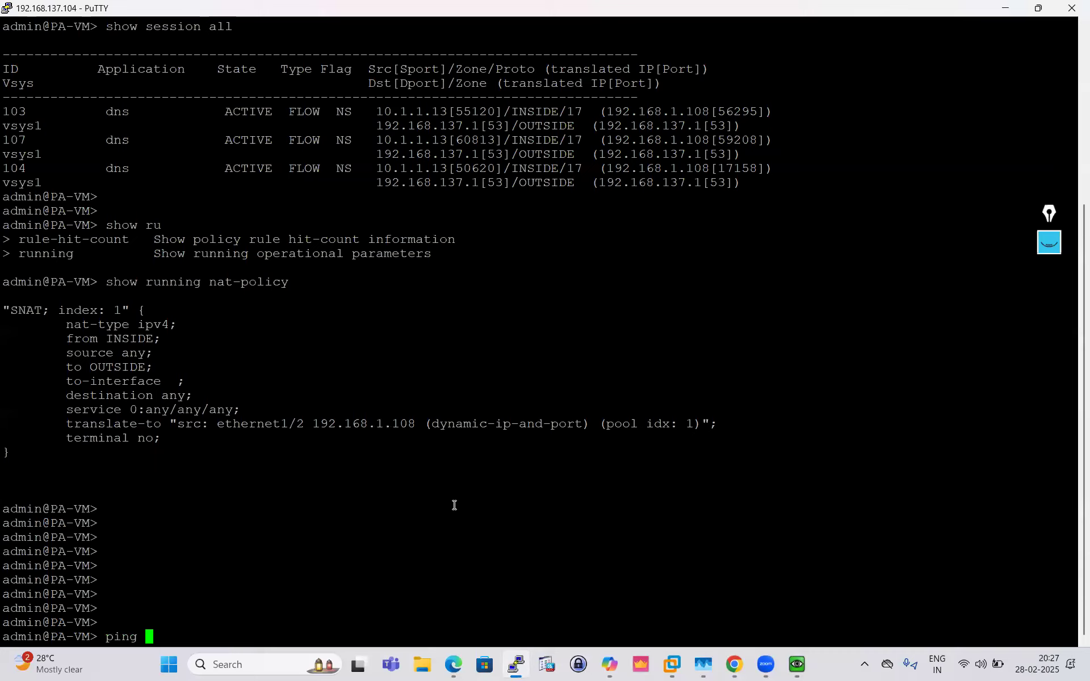
type("source 192.168.1.108 host")
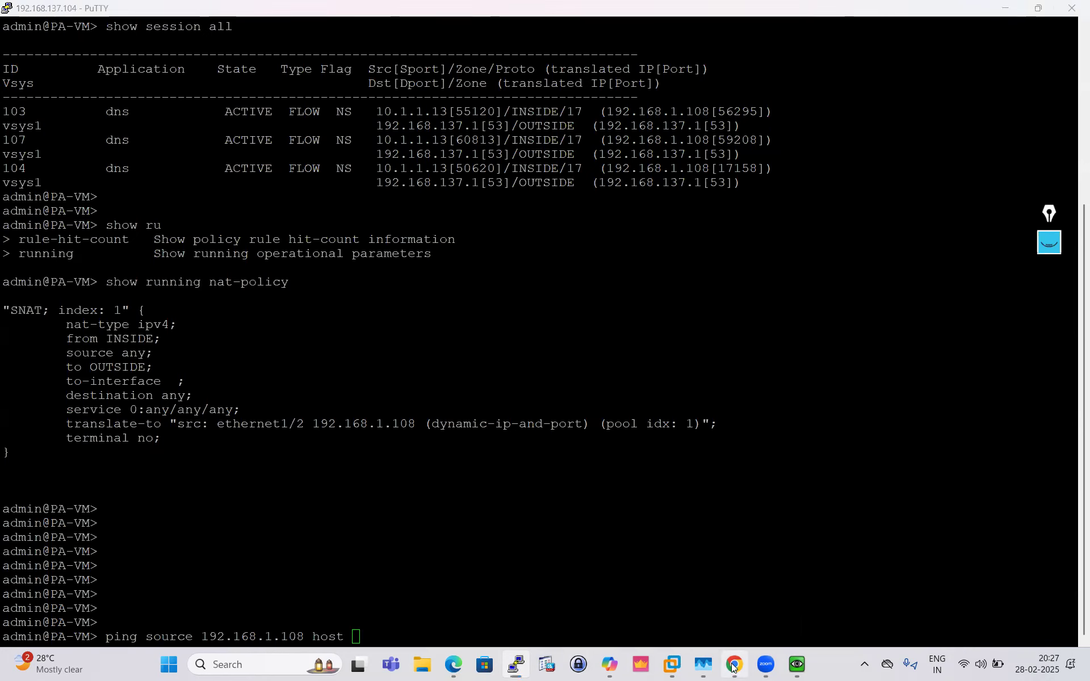
left_click(734, 665)
left_click(116, 7)
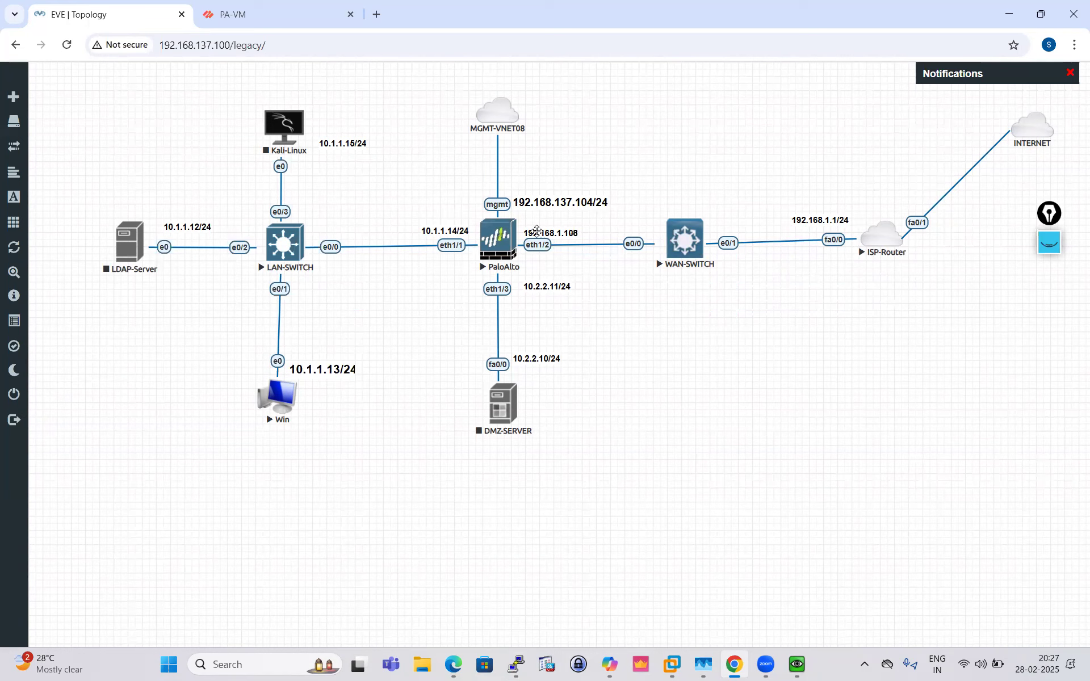
right_click(882, 247)
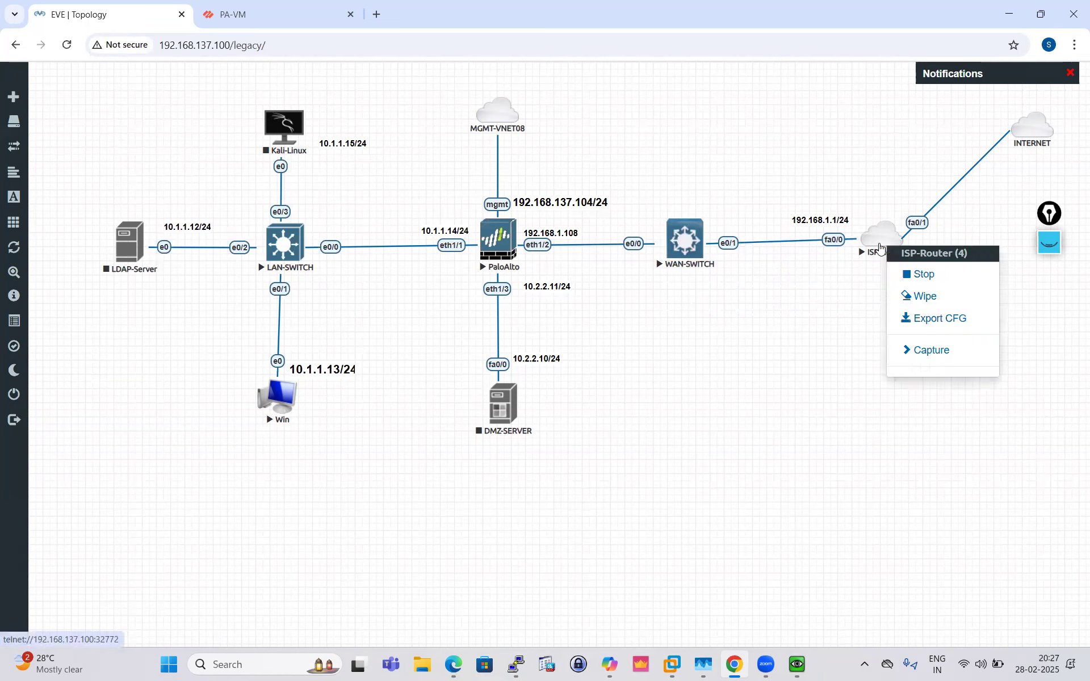
left_click(807, 362)
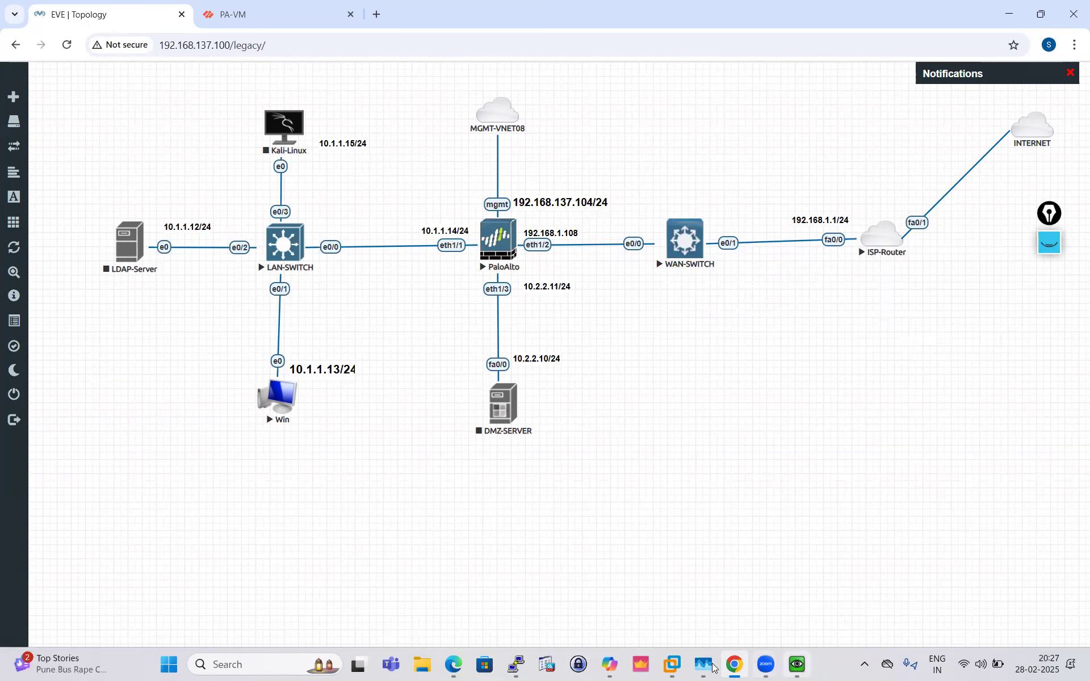
mouse_move(516, 665)
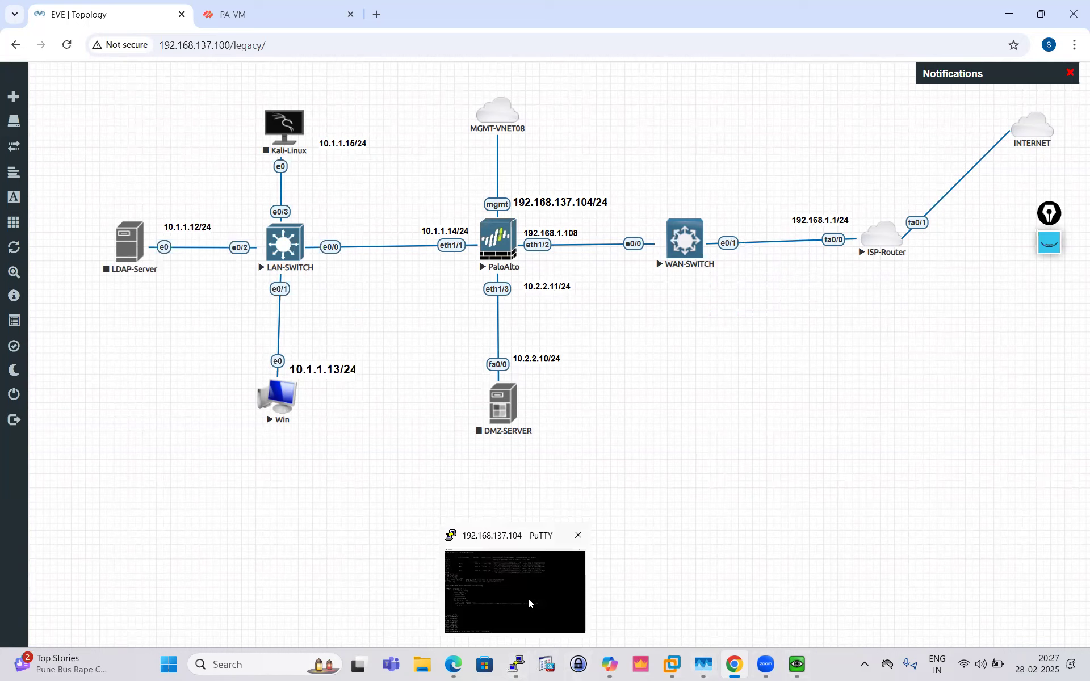
left_click(528, 599)
type("192")
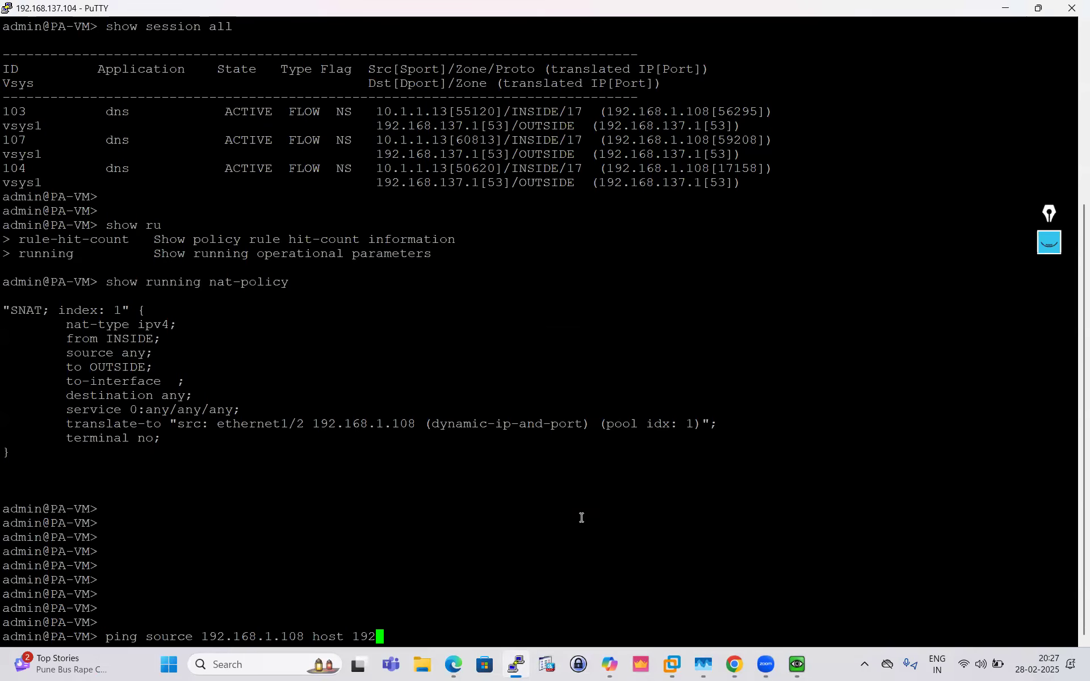
type(".168.1.1")
key("Return")
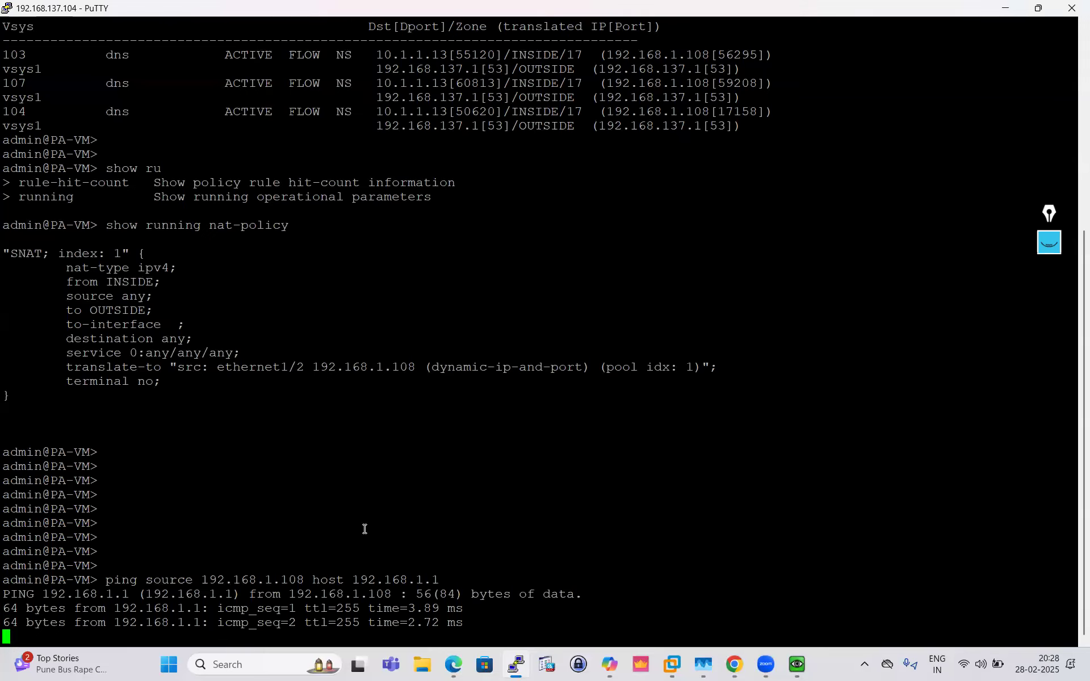
key("ctrl+c")
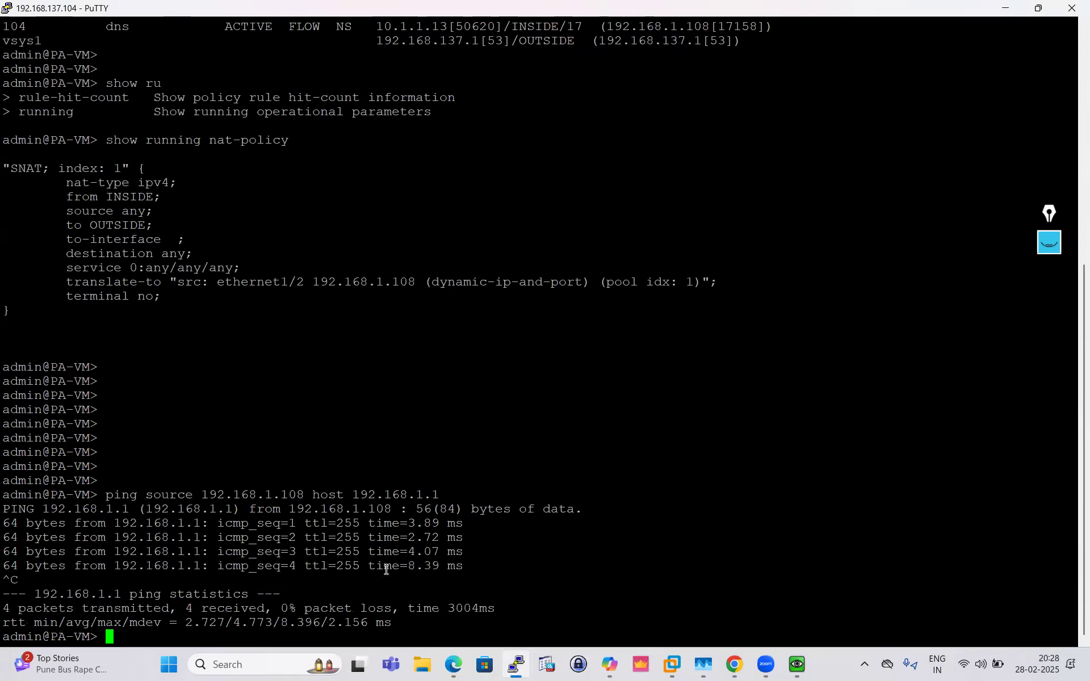
Reload facebook.com on the Win host and open 10.2.2.10 in a new browser tab
left_click(797, 665)
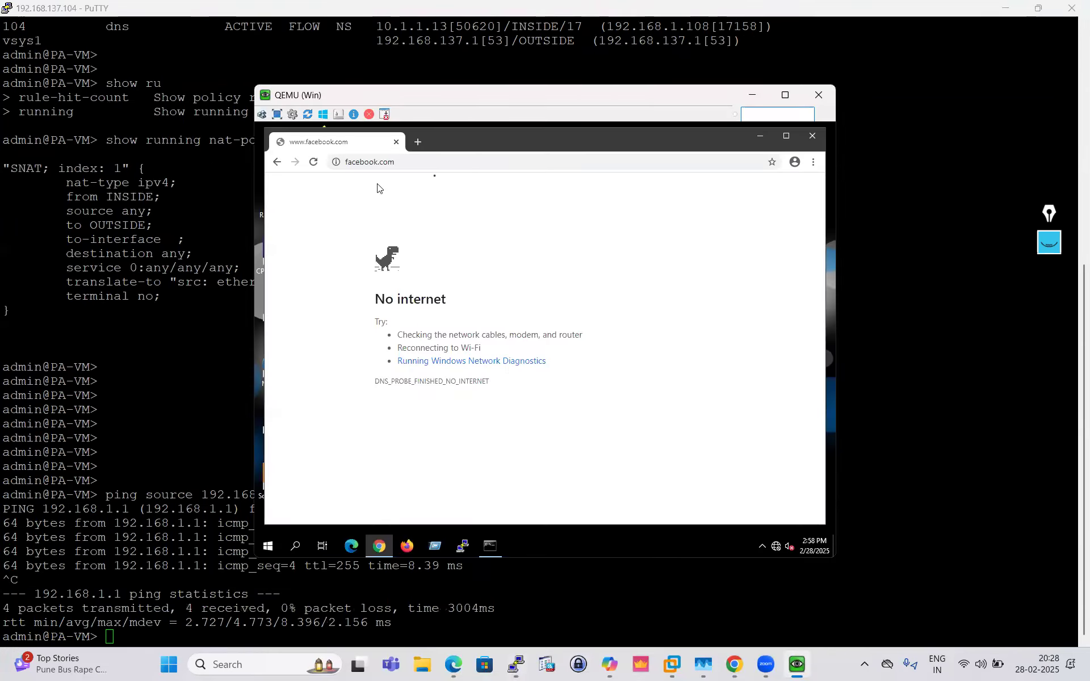
left_click(313, 163)
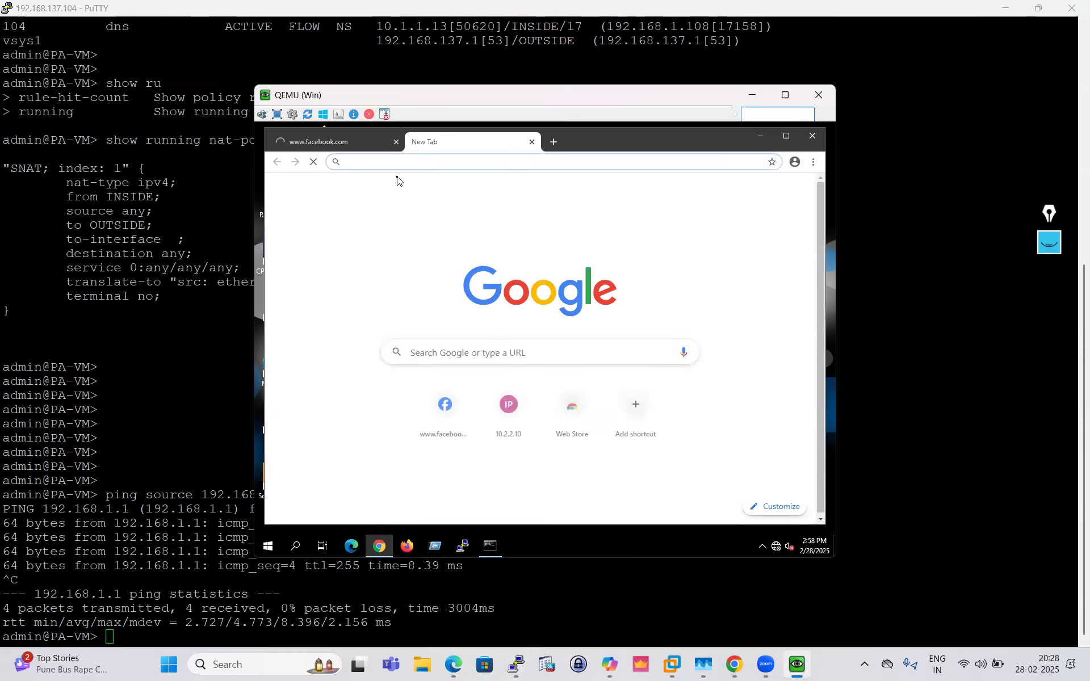
left_click(509, 410)
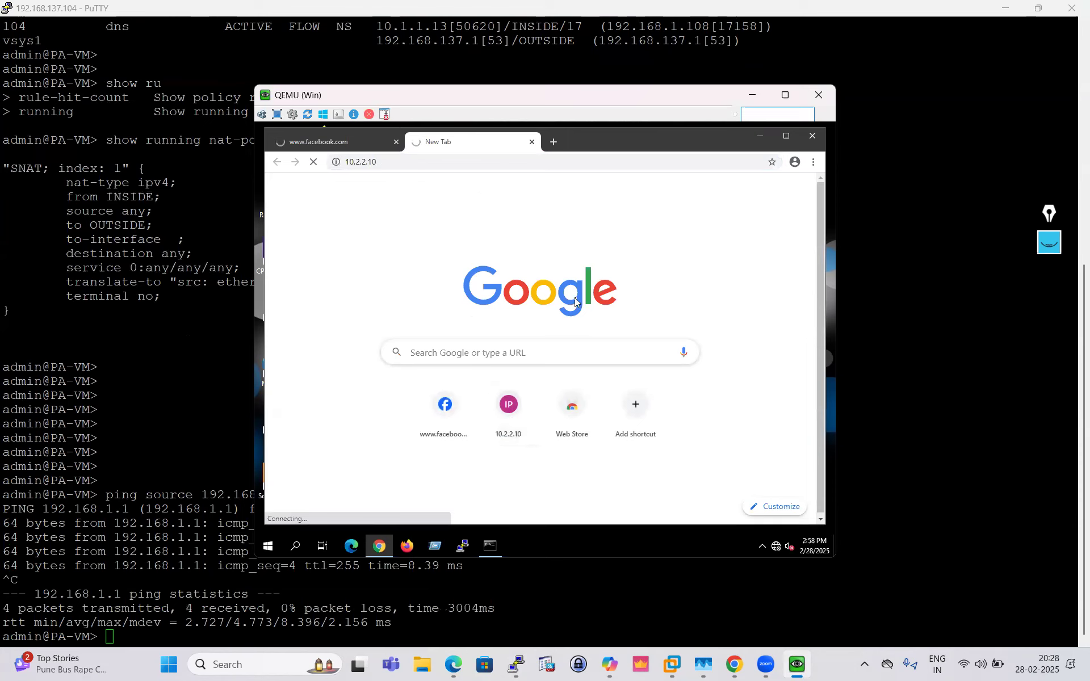
left_click(752, 95)
scroll(300, 404, "up", 9)
scroll(299, 404, "down", 9)
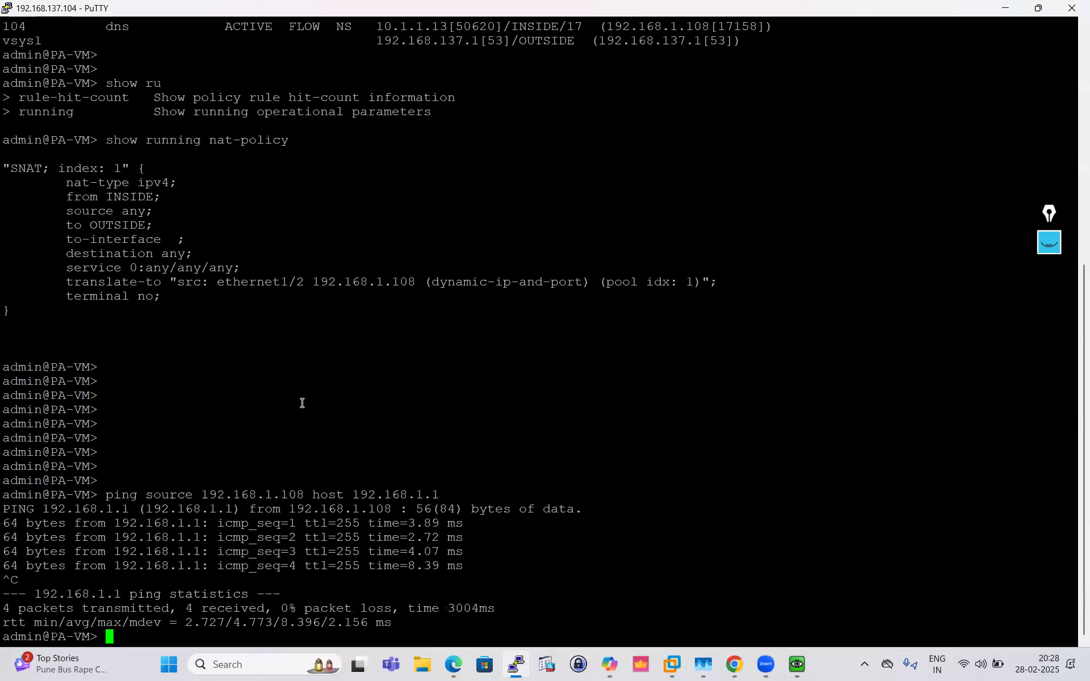
left_click(797, 665)
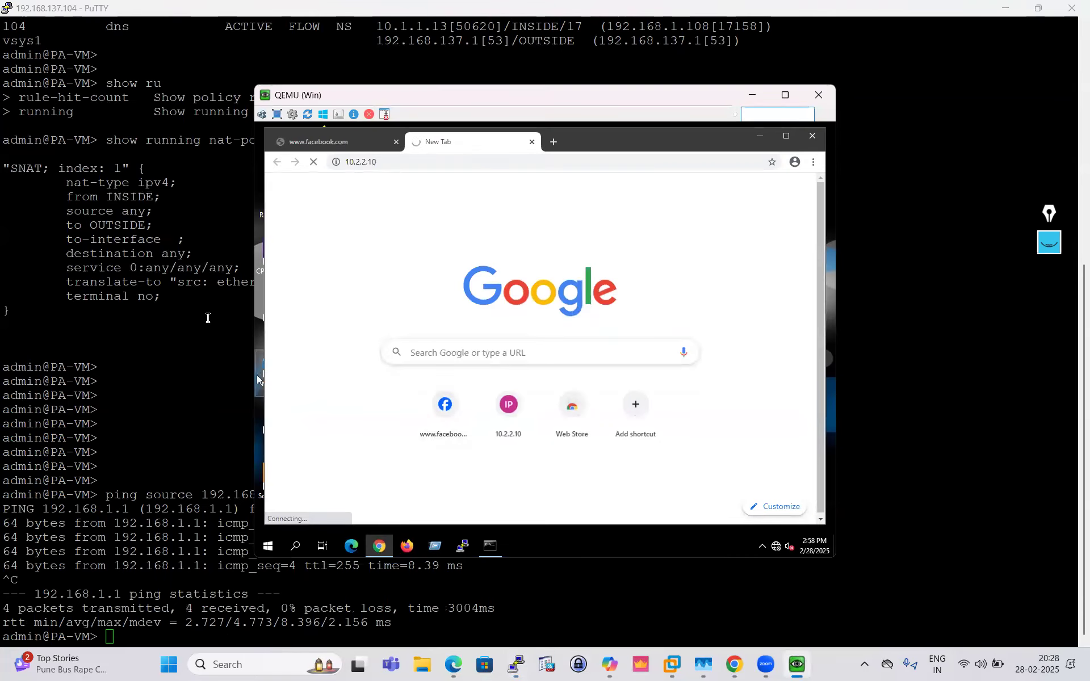
Switch to Edge and review the source NAT translation types in the Network+Address+Translation.pdf notes
left_click(207, 317)
left_click(455, 663)
scroll(433, 380, "up", 2)
scroll(433, 380, "down", 12)
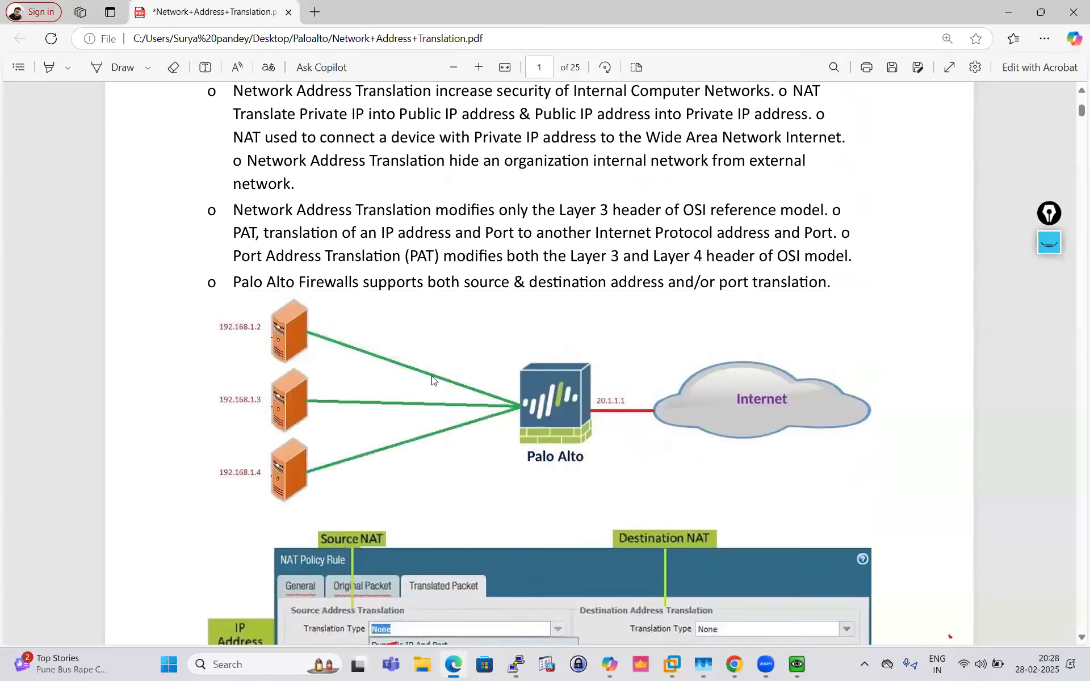
scroll(398, 338, "up", 5)
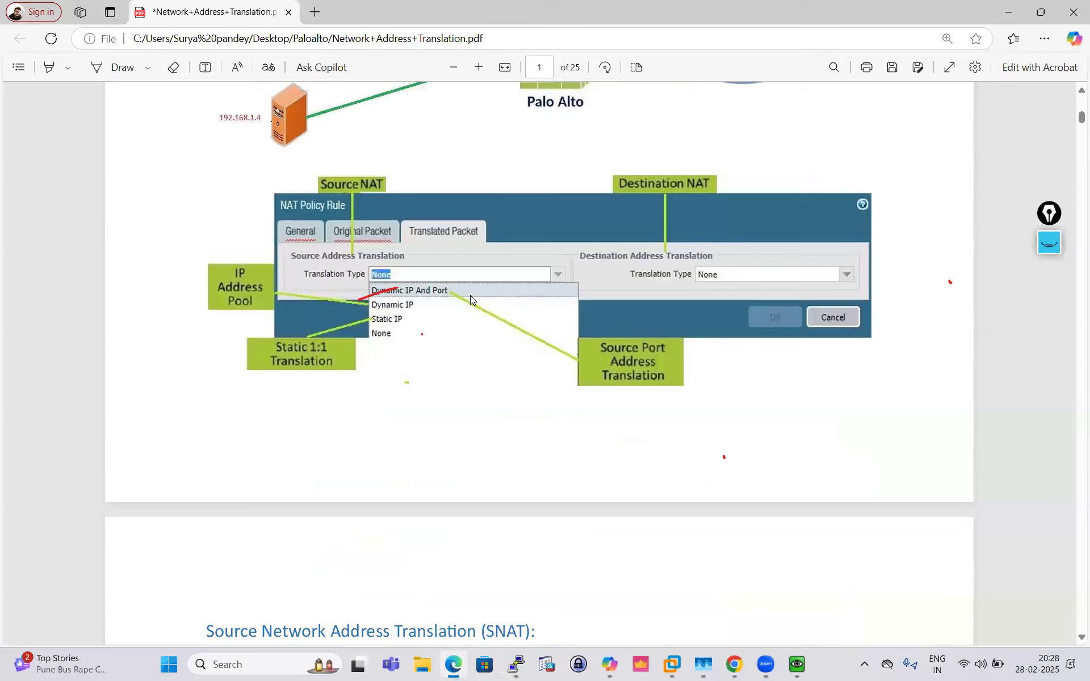